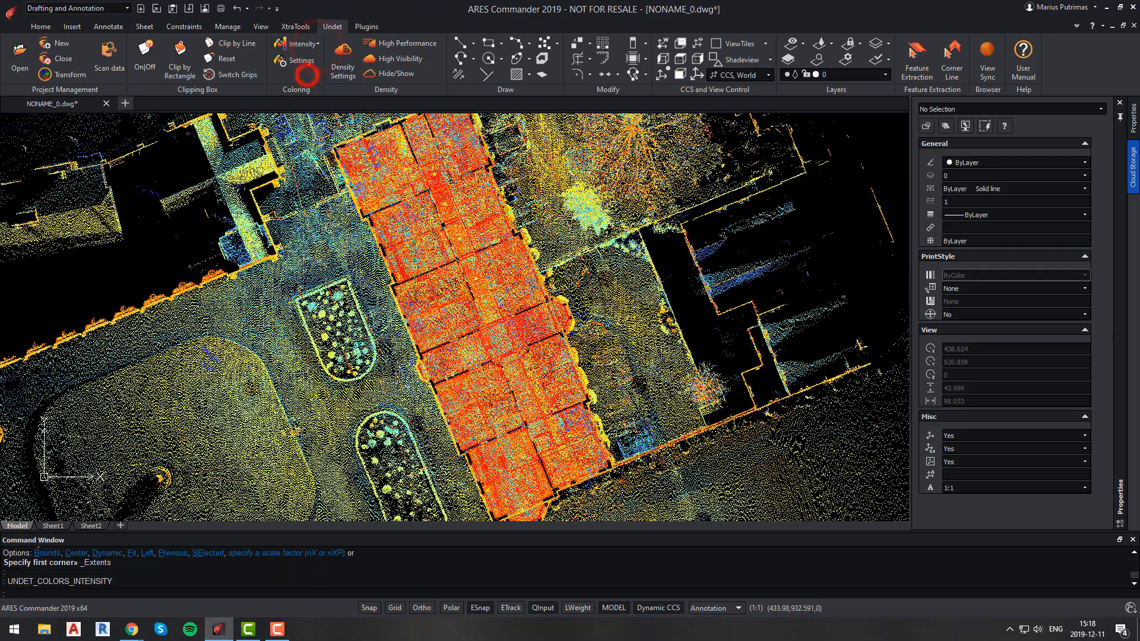
Align the view to the building by defining a line with two points along its long wall using View by Line.
{"action": "scroll", "coordinate": [475, 273], "scroll_direction": "up", "scroll_amount": 3}
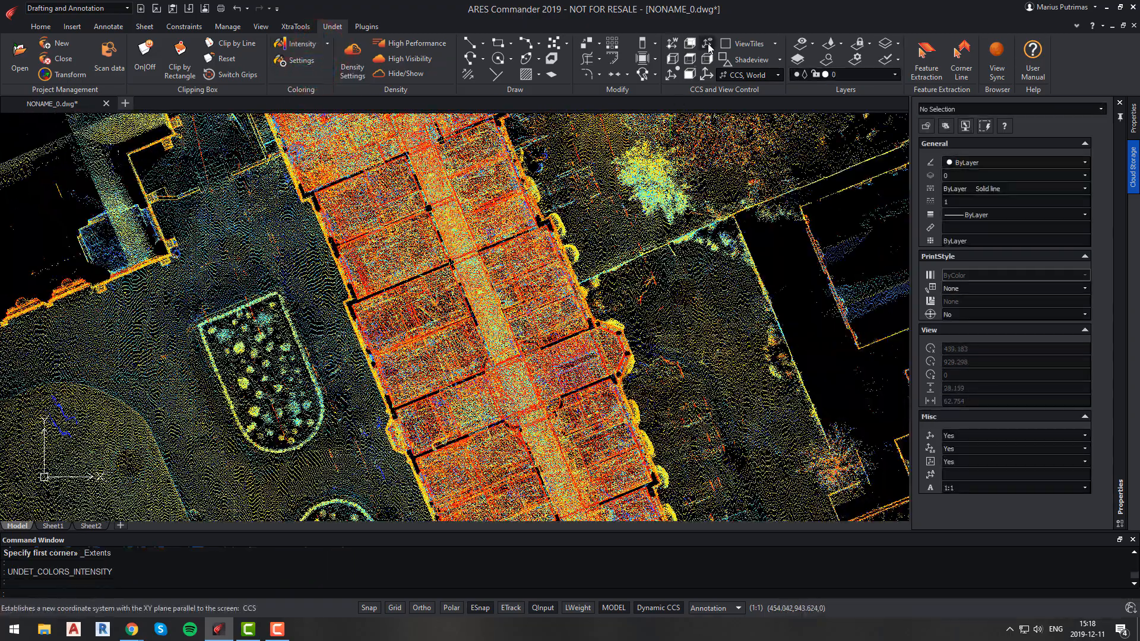
{"action": "left_click", "coordinate": [675, 75]}
{"action": "scroll", "coordinate": [382, 331], "scroll_direction": "up", "scroll_amount": 5}
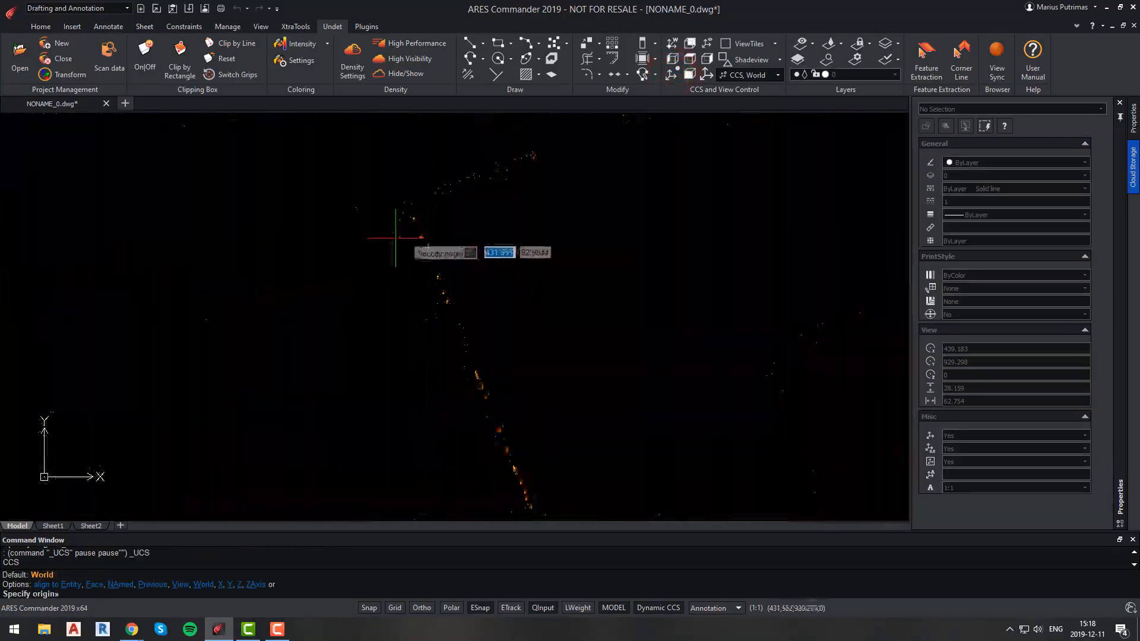
{"action": "left_click", "coordinate": [408, 206]}
{"action": "scroll", "coordinate": [409, 208], "scroll_direction": "down", "scroll_amount": 6}
{"action": "scroll", "coordinate": [485, 420], "scroll_direction": "up", "scroll_amount": 6}
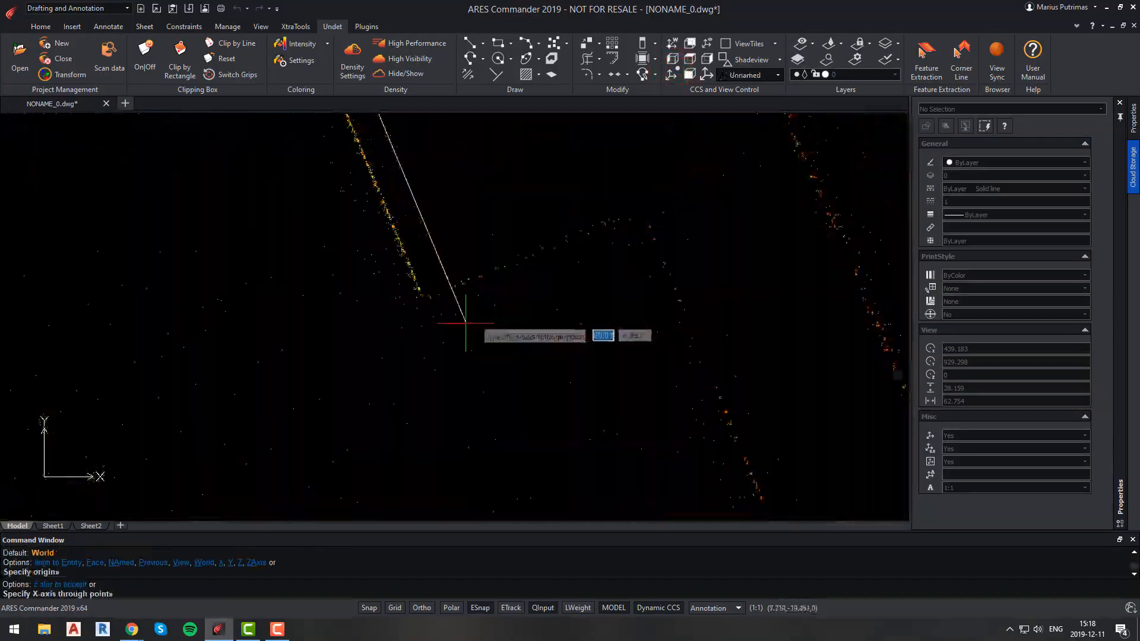
{"action": "left_click", "coordinate": [409, 301]}
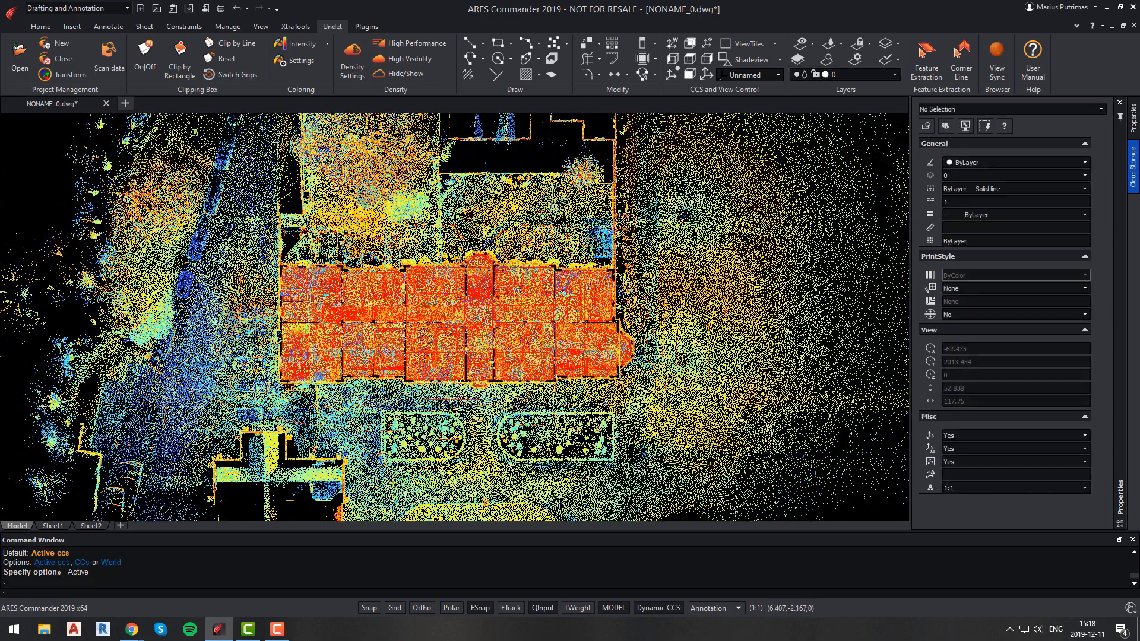
Clip the point cloud with a rectangle drawn around the building and activate the clip.
{"action": "scroll", "coordinate": [452, 398], "scroll_direction": "up", "scroll_amount": 1}
{"action": "left_click", "coordinate": [180, 57]}
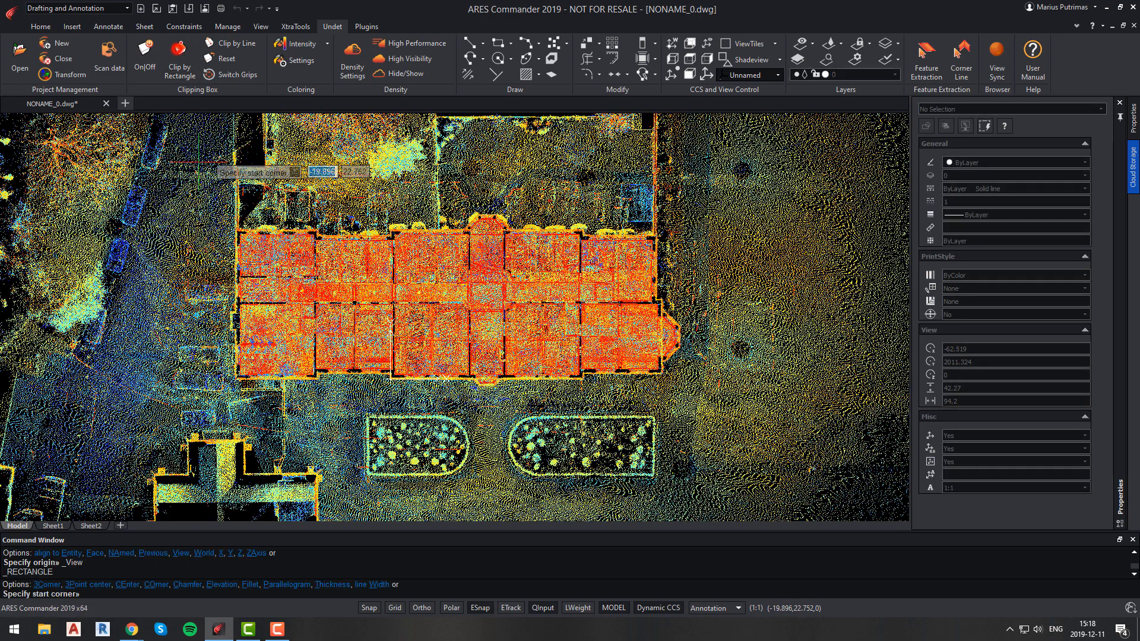
{"action": "left_click", "coordinate": [685, 393]}
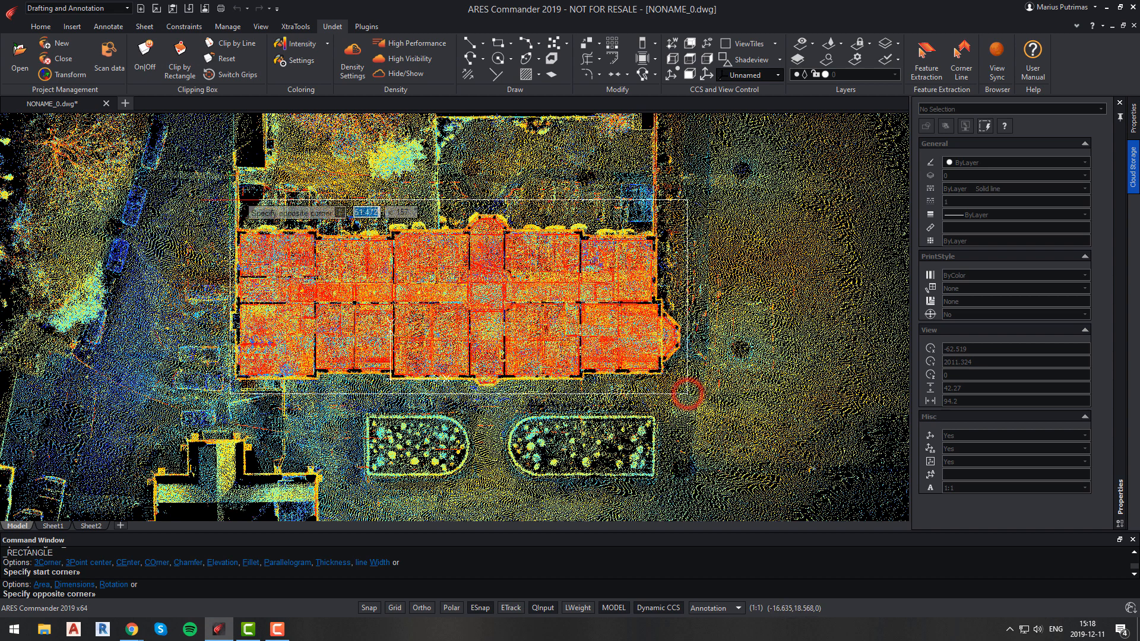
{"action": "left_click", "coordinate": [215, 211]}
{"action": "left_click", "coordinate": [141, 56]}
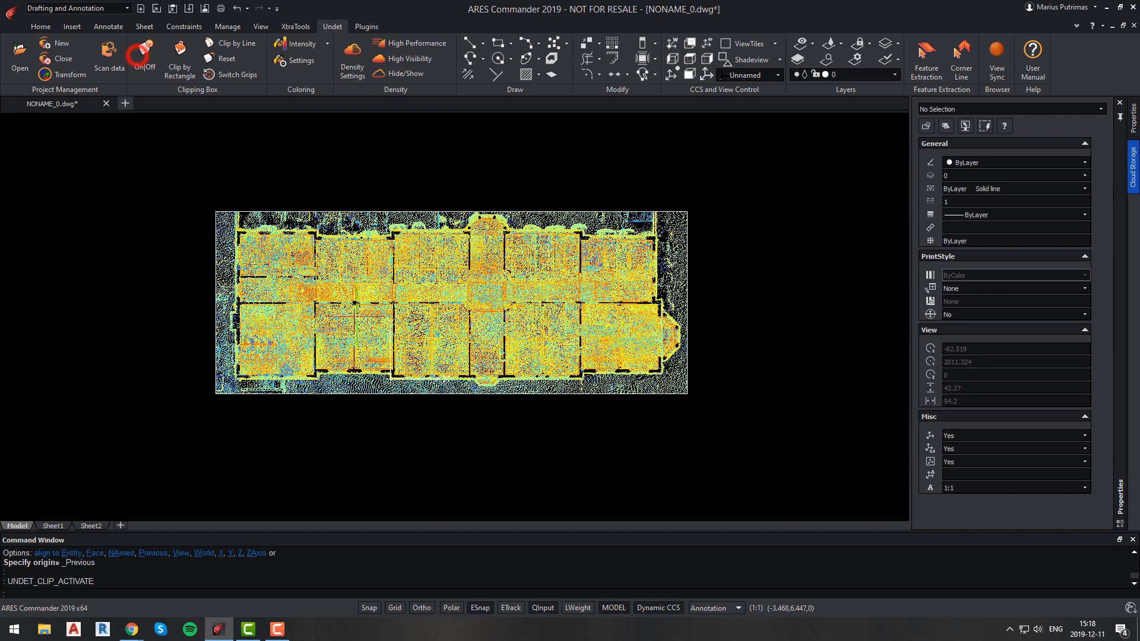
Inspect the clipped building in front and top views, zooming into the floor plan.
{"action": "left_click", "coordinate": [690, 75]}
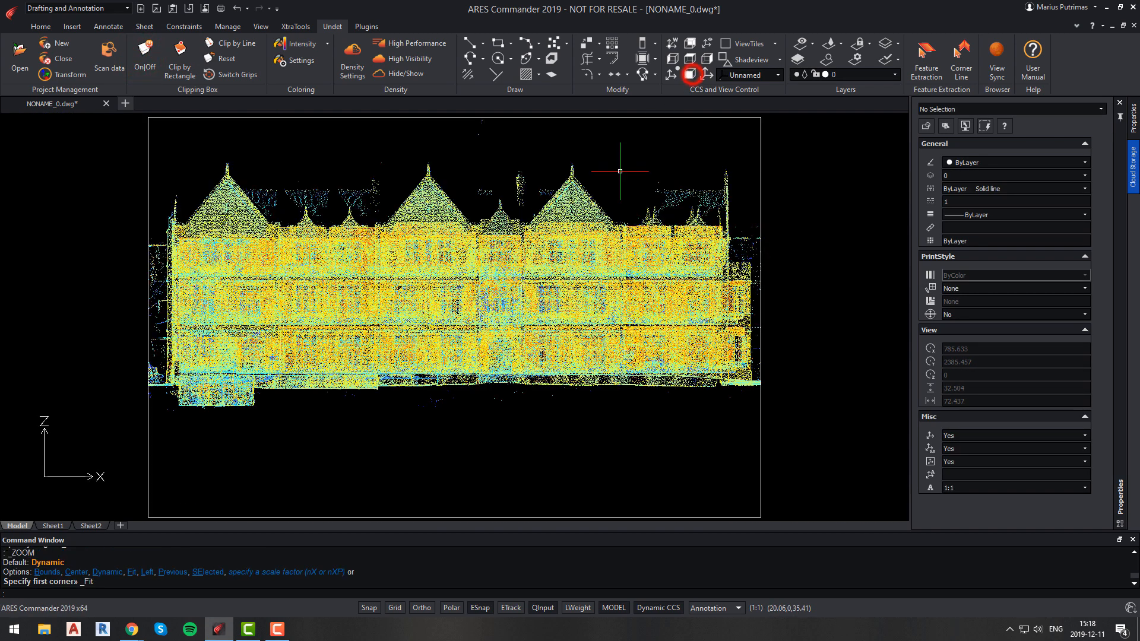
{"action": "left_click", "coordinate": [692, 55]}
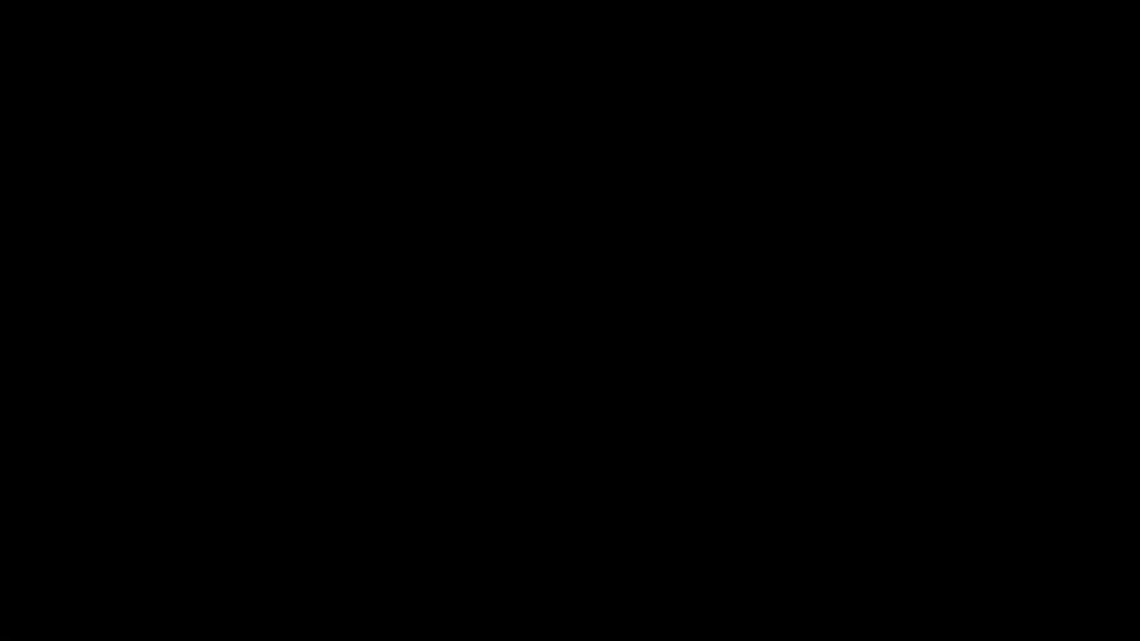
{"action": "left_click", "coordinate": [607, 16]}
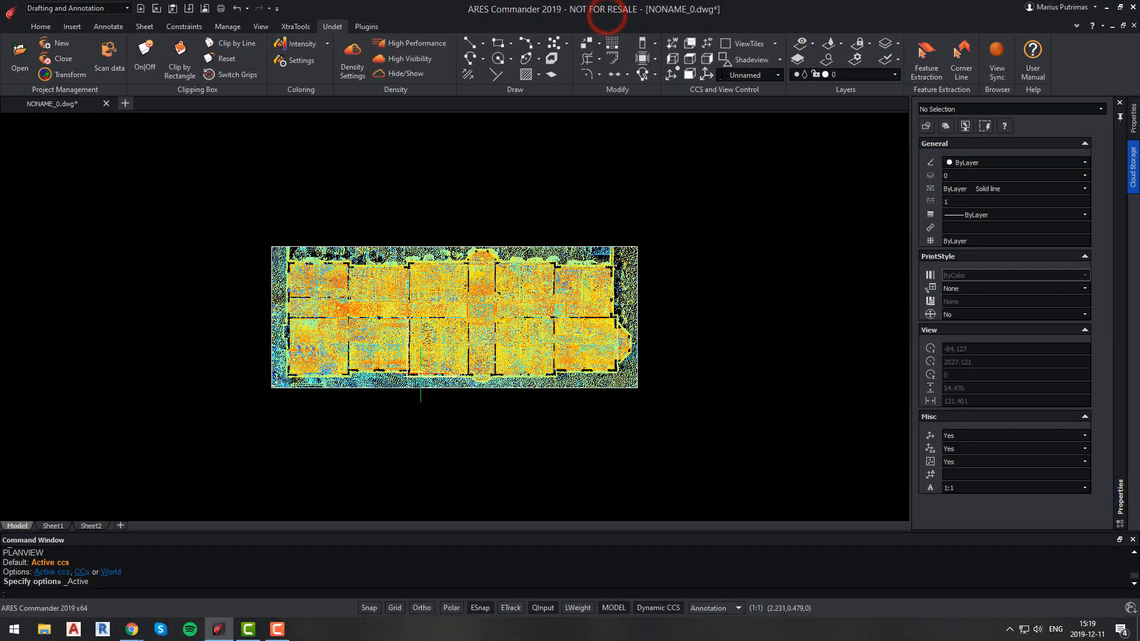
{"action": "scroll", "coordinate": [368, 364], "scroll_direction": "up", "scroll_amount": 3}
{"action": "middle_click_drag", "start_coordinate": [368, 362], "coordinate": [317, 383]}
{"action": "scroll", "coordinate": [406, 321], "scroll_direction": "up", "scroll_amount": 1}
{"action": "middle_click_drag", "start_coordinate": [405, 322], "coordinate": [371, 340]}
{"action": "scroll", "coordinate": [128, 424], "scroll_direction": "up", "scroll_amount": 1}
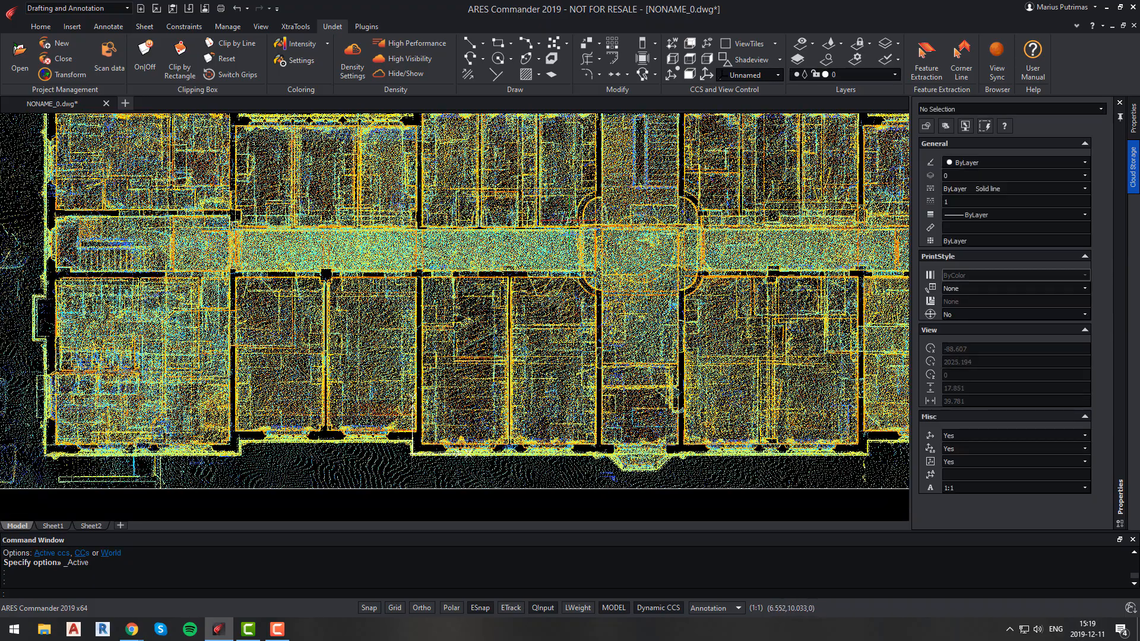
In front view, narrow the clip box to a thin horizontal slice at ground-floor level, then return to plan view.
{"action": "left_click", "coordinate": [690, 74]}
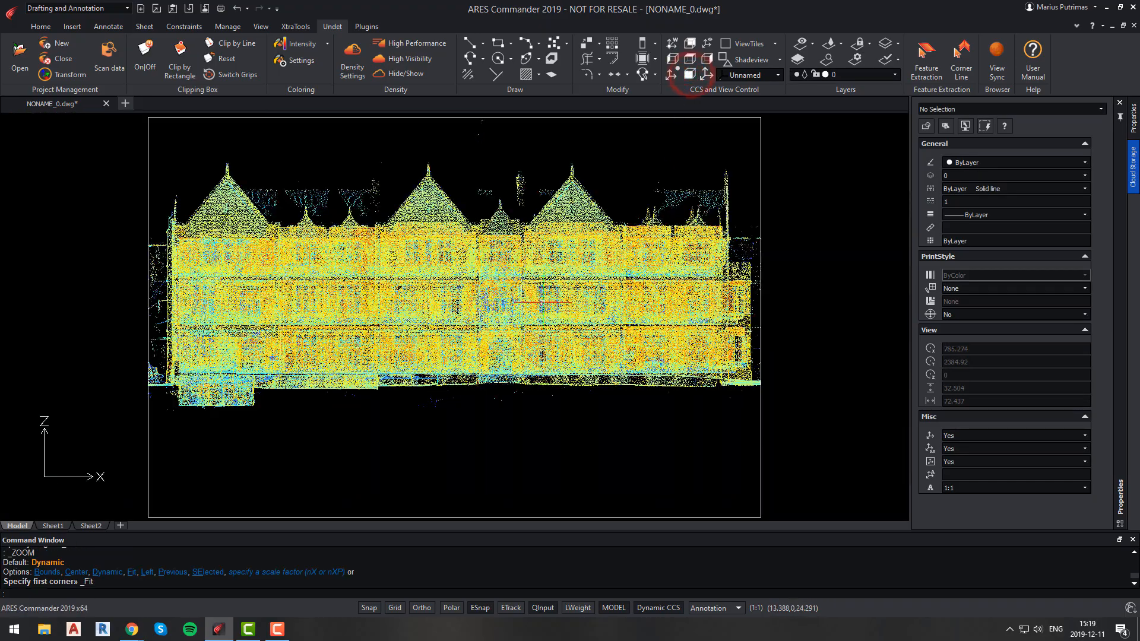
{"action": "left_click", "coordinate": [454, 117]}
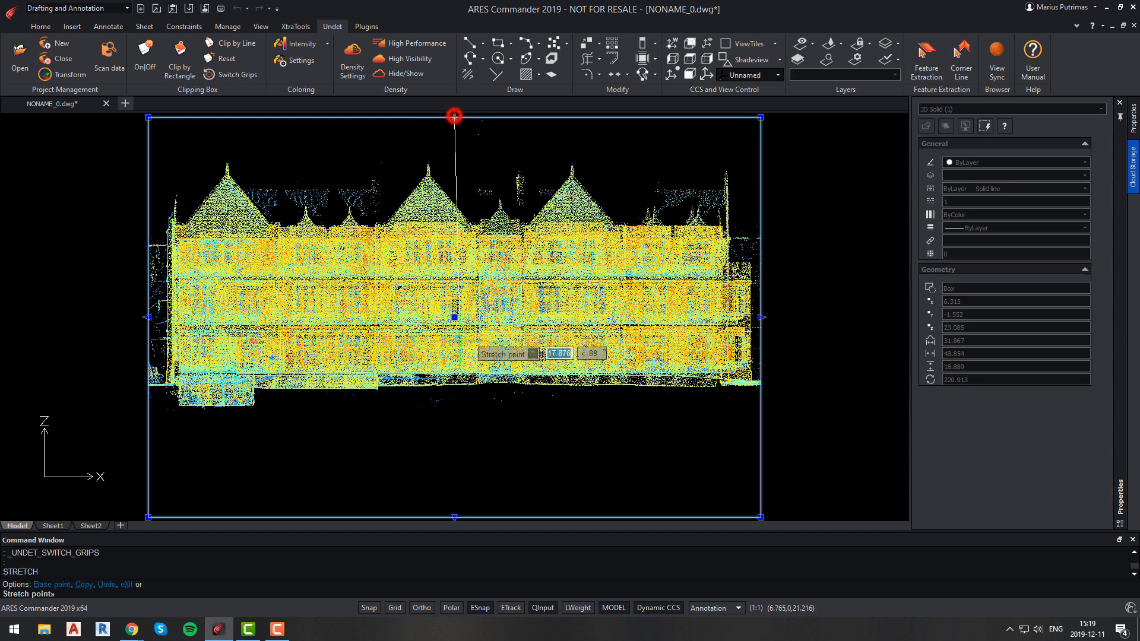
{"action": "left_click", "coordinate": [454, 344]}
{"action": "left_click", "coordinate": [454, 518]}
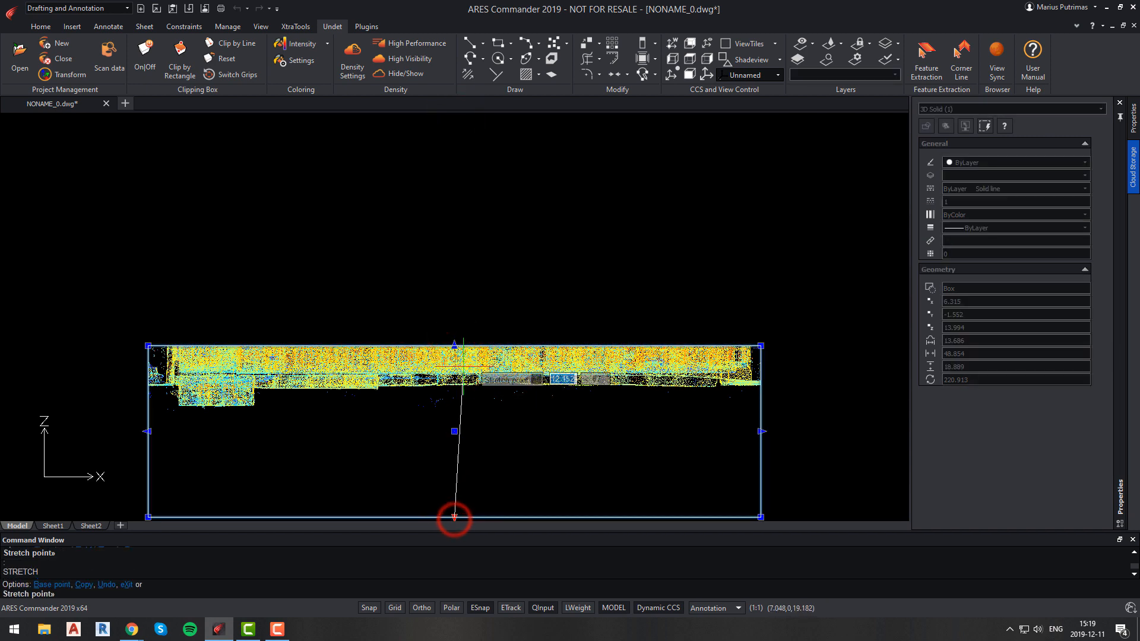
{"action": "left_click", "coordinate": [454, 358]}
{"action": "key", "text": "Escape"}
{"action": "left_click", "coordinate": [688, 58]}
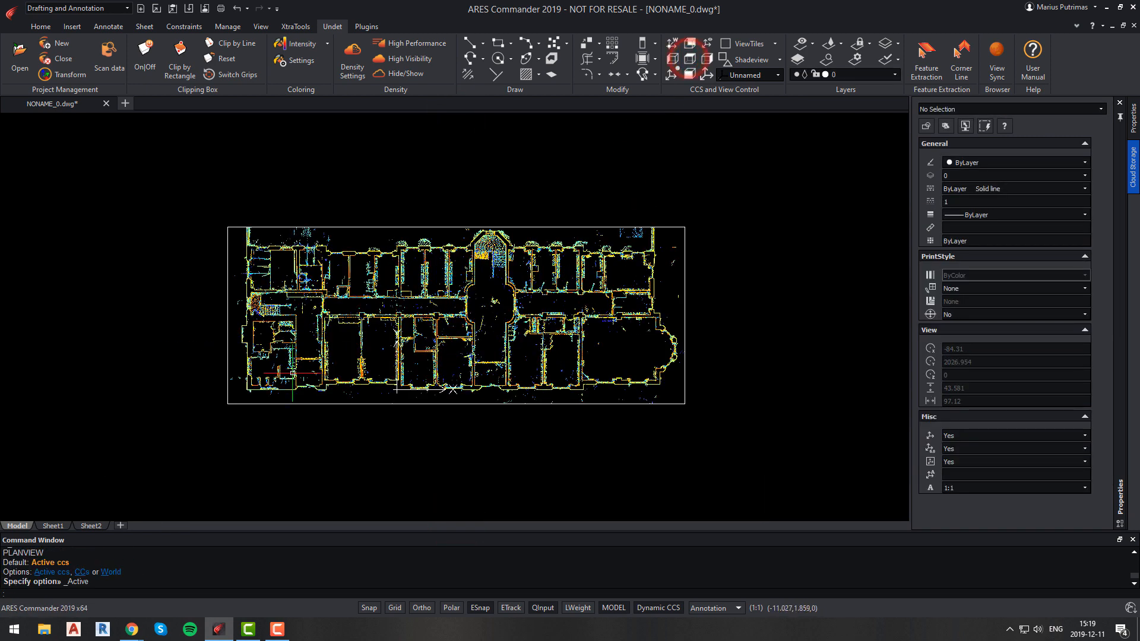
Draw a rectangle around the floor plan from its lower-left corner to the opposite corner.
{"action": "type", "text": "ct"}
{"action": "key", "text": "Return"}
{"action": "scroll", "coordinate": [282, 380], "scroll_direction": "up", "scroll_amount": 10}
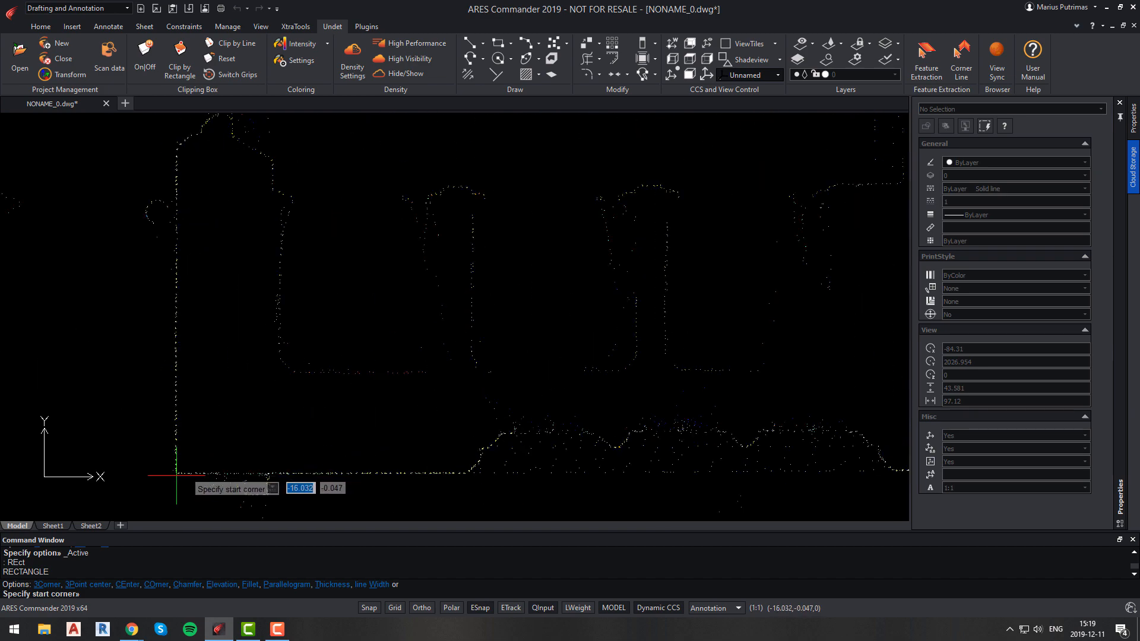
{"action": "left_click", "coordinate": [175, 473]}
{"action": "scroll", "coordinate": [175, 471], "scroll_direction": "down", "scroll_amount": 5}
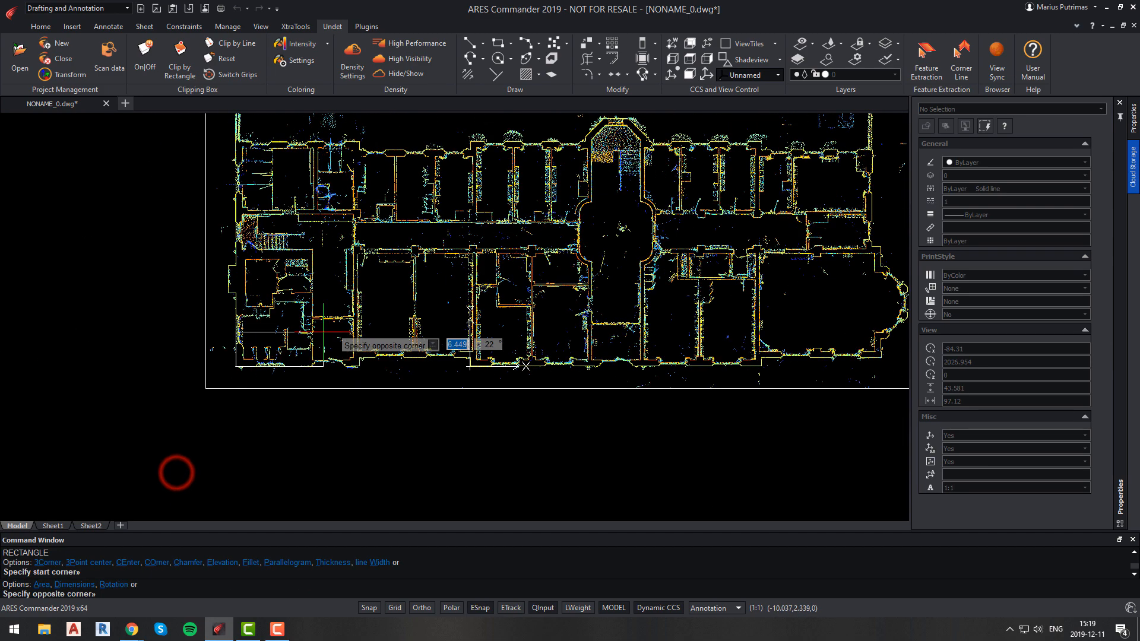
{"action": "scroll", "coordinate": [553, 250], "scroll_direction": "up", "scroll_amount": 6}
{"action": "scroll", "coordinate": [598, 228], "scroll_direction": "up", "scroll_amount": 3}
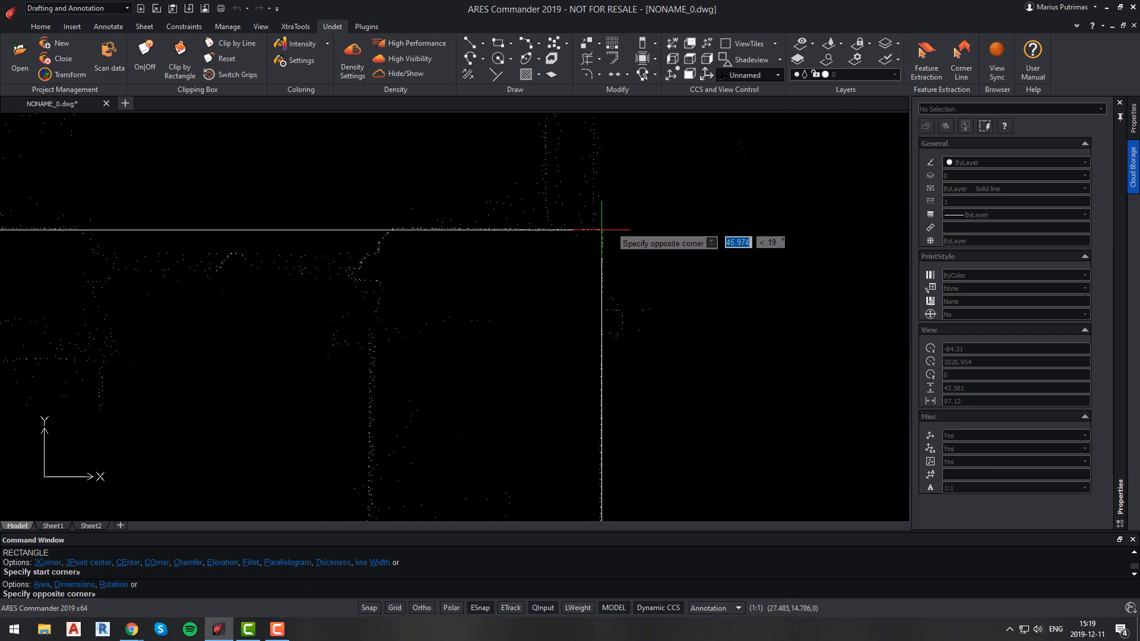
{"action": "left_click", "coordinate": [602, 229]}
Select the rectangle and, with Ortho on, stretch its horizontal edge onto the wall line of the facade.
{"action": "scroll", "coordinate": [607, 289], "scroll_direction": "down", "scroll_amount": 11}
{"action": "scroll", "coordinate": [602, 229], "scroll_direction": "up", "scroll_amount": 4}
{"action": "left_click", "coordinate": [333, 297]}
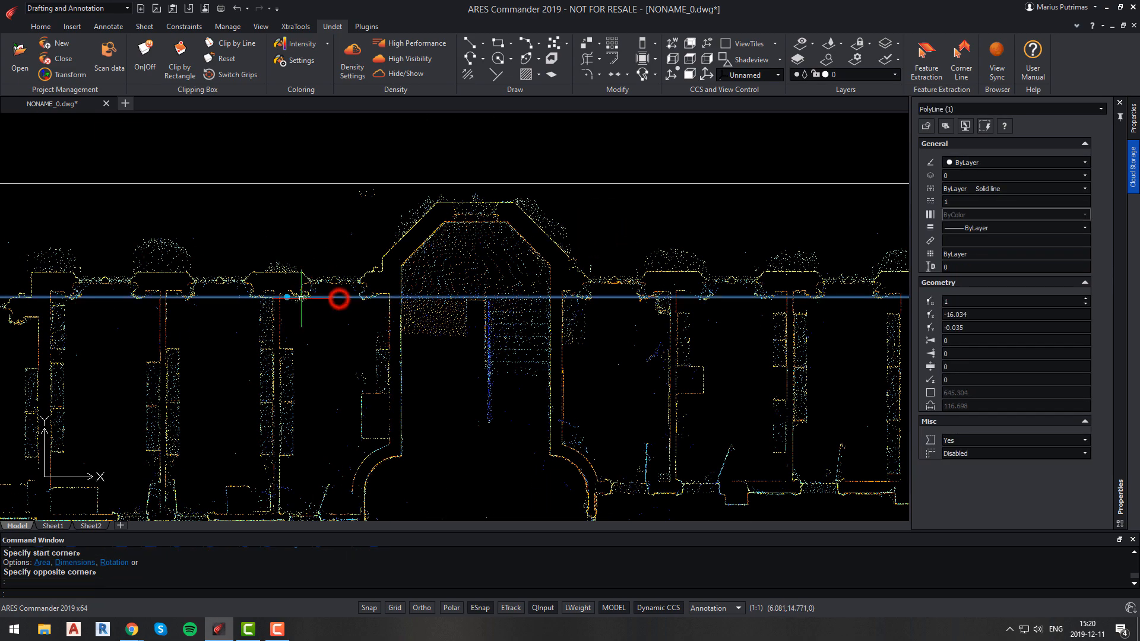
{"action": "left_click", "coordinate": [287, 296]}
{"action": "key", "text": "F8"}
{"action": "scroll", "coordinate": [261, 270], "scroll_direction": "up", "scroll_amount": 9}
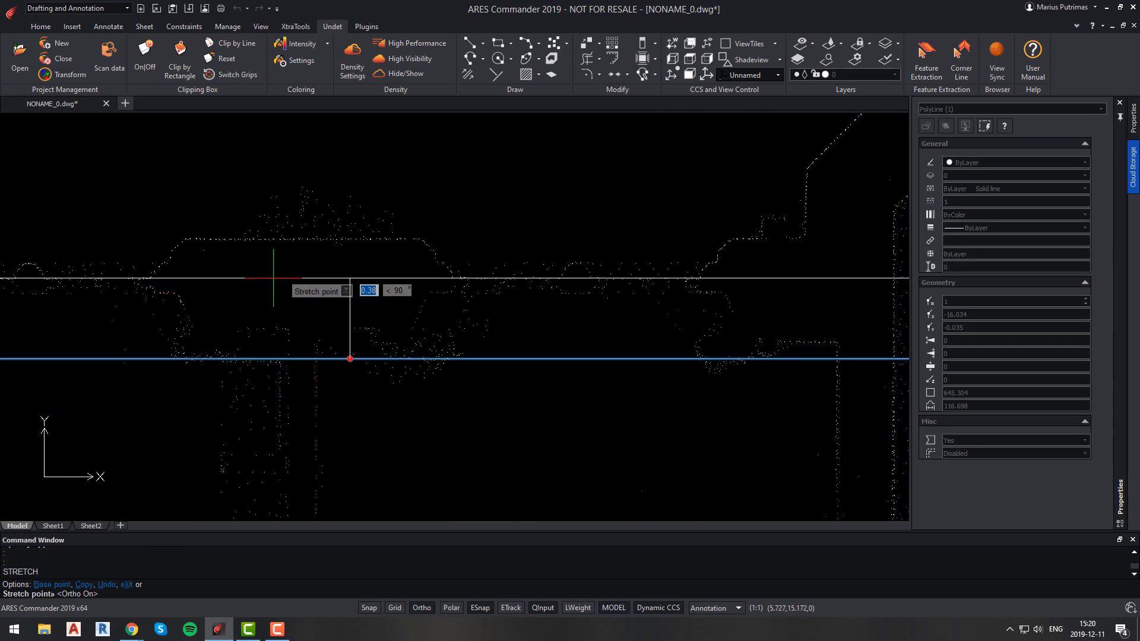
{"action": "left_click", "coordinate": [312, 230]}
Stretch the rectangle's right edge onto the building's end wall line.
{"action": "scroll", "coordinate": [348, 309], "scroll_direction": "down", "scroll_amount": 11}
{"action": "middle_click_drag", "start_coordinate": [516, 351], "coordinate": [311, 293]}
{"action": "middle_click_drag", "start_coordinate": [763, 510], "coordinate": [560, 308]}
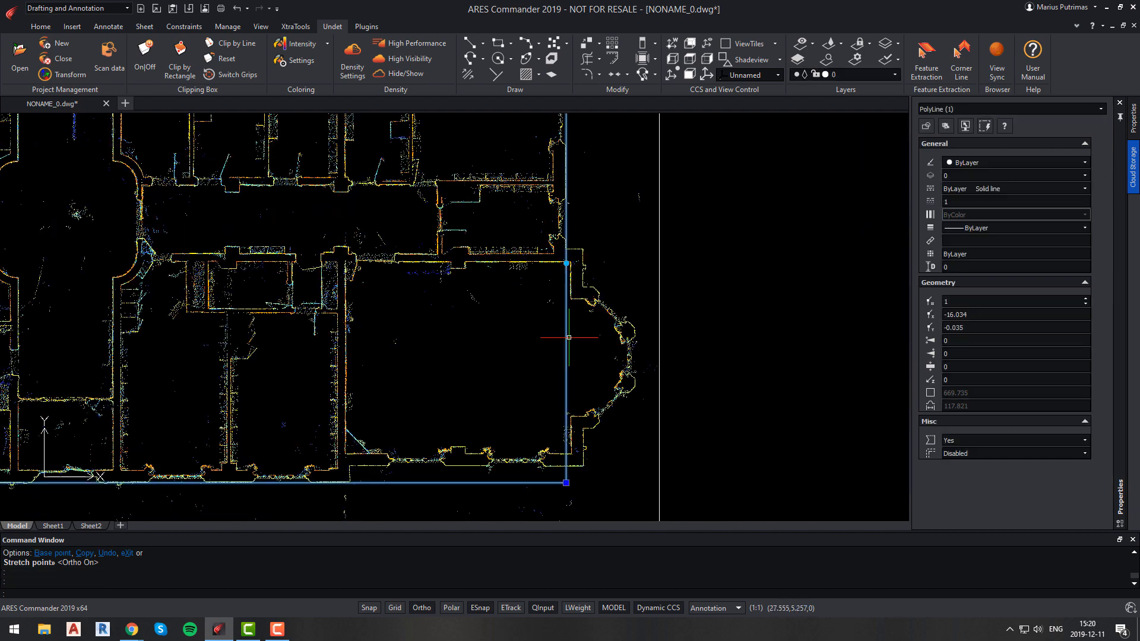
{"action": "scroll", "coordinate": [567, 351], "scroll_direction": "up", "scroll_amount": 4}
{"action": "scroll", "coordinate": [576, 279], "scroll_direction": "down", "scroll_amount": 3}
{"action": "middle_click_drag", "start_coordinate": [572, 182], "coordinate": [539, 231]}
{"action": "scroll", "coordinate": [539, 231], "scroll_direction": "up", "scroll_amount": 3}
{"action": "left_click", "coordinate": [508, 218]}
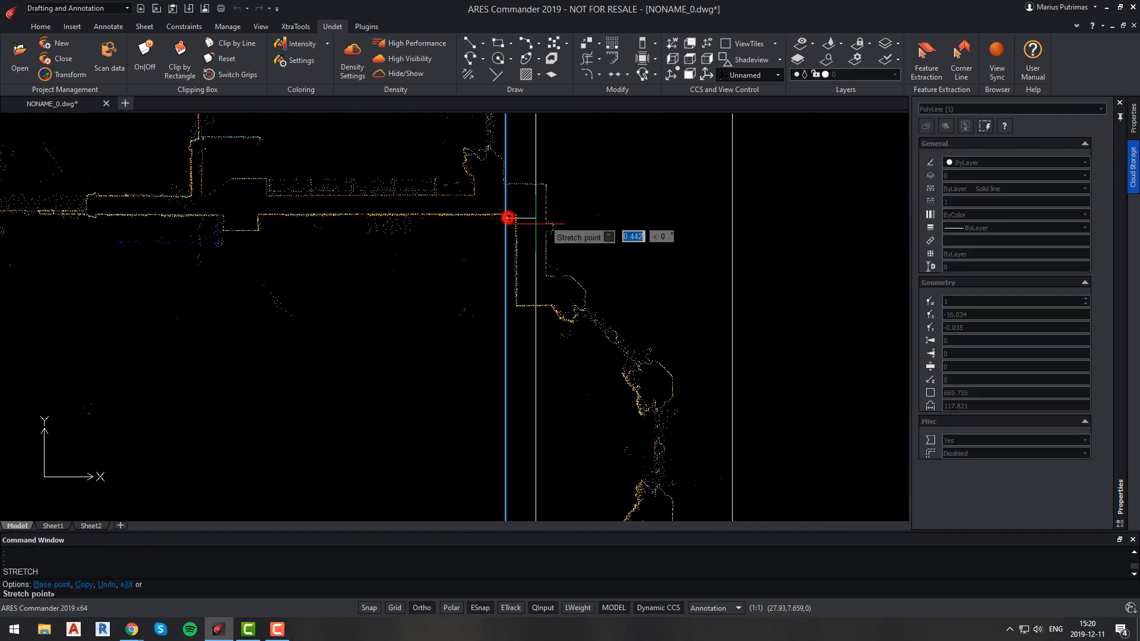
{"action": "scroll", "coordinate": [542, 227], "scroll_direction": "up", "scroll_amount": 8}
{"action": "left_click", "coordinate": [566, 234]}
Stretch the rectangle's bottom edge onto the front wall line and finish editing.
{"action": "scroll", "coordinate": [577, 276], "scroll_direction": "down", "scroll_amount": 11}
{"action": "middle_click_drag", "start_coordinate": [560, 392], "coordinate": [575, 246]}
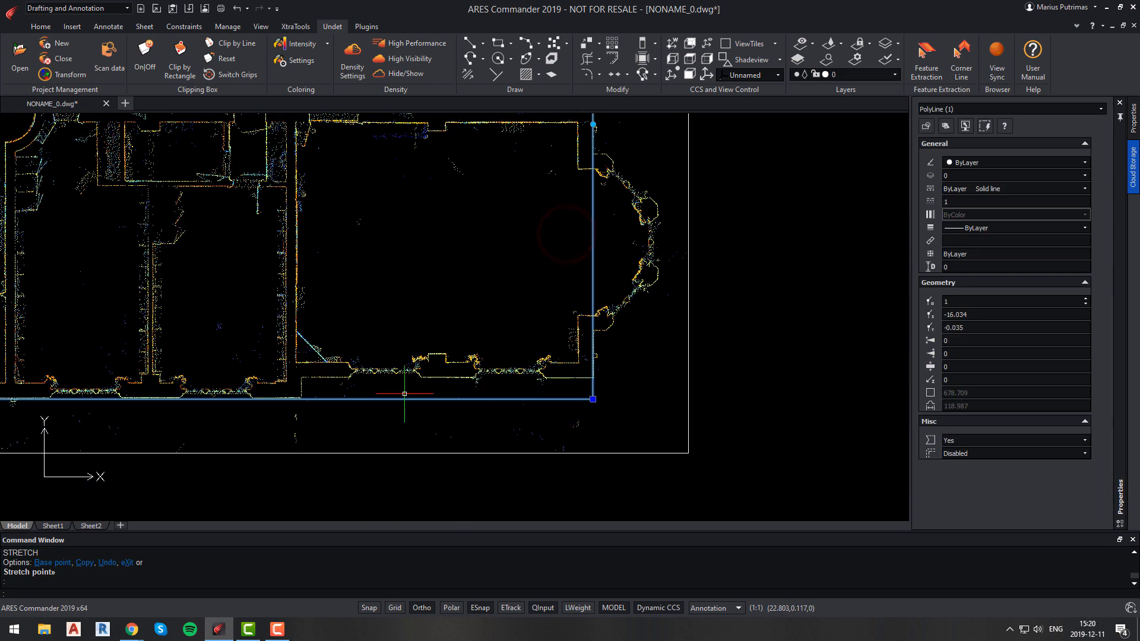
{"action": "scroll", "coordinate": [404, 394], "scroll_direction": "down", "scroll_amount": 2}
{"action": "middle_click_drag", "start_coordinate": [124, 416], "coordinate": [435, 341]}
{"action": "scroll", "coordinate": [305, 332], "scroll_direction": "up", "scroll_amount": 5}
{"action": "left_click", "coordinate": [390, 306]}
{"action": "scroll", "coordinate": [391, 305], "scroll_direction": "down", "scroll_amount": 5}
{"action": "scroll", "coordinate": [402, 288], "scroll_direction": "up", "scroll_amount": 2}
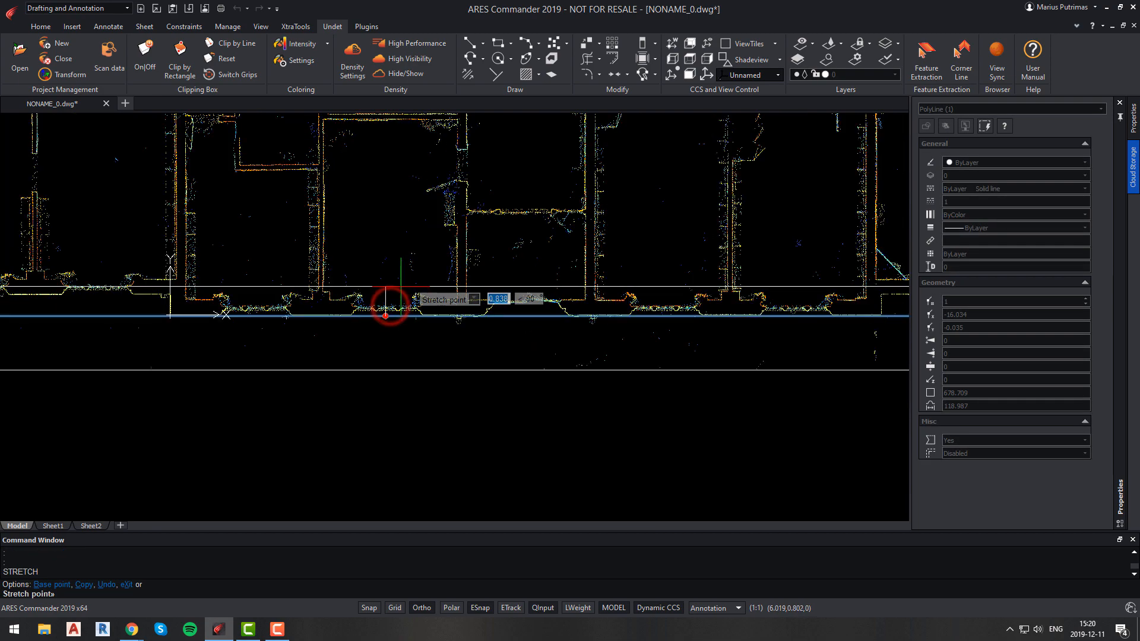
{"action": "scroll", "coordinate": [165, 296], "scroll_direction": "up", "scroll_amount": 6}
{"action": "scroll", "coordinate": [702, 299], "scroll_direction": "down", "scroll_amount": 5}
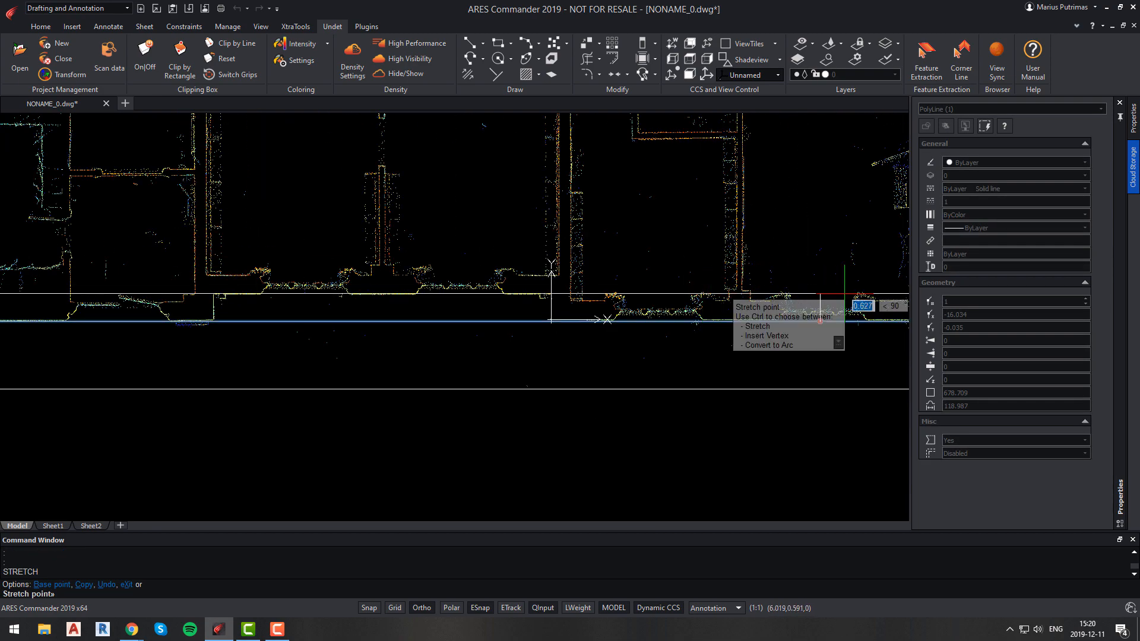
{"action": "left_click", "coordinate": [846, 293]}
{"action": "middle_click_drag", "start_coordinate": [544, 308], "coordinate": [520, 314]}
{"action": "scroll", "coordinate": [521, 314], "scroll_direction": "down", "scroll_amount": 5}
{"action": "mouse_move", "coordinate": [602, 291]}
{"action": "middle_mouse_down"}
{"action": "mouse_move", "coordinate": [555, 325]}
{"action": "mouse_move", "coordinate": [577, 296]}
{"action": "mouse_move", "coordinate": [588, 300]}
{"action": "middle_mouse_up"}
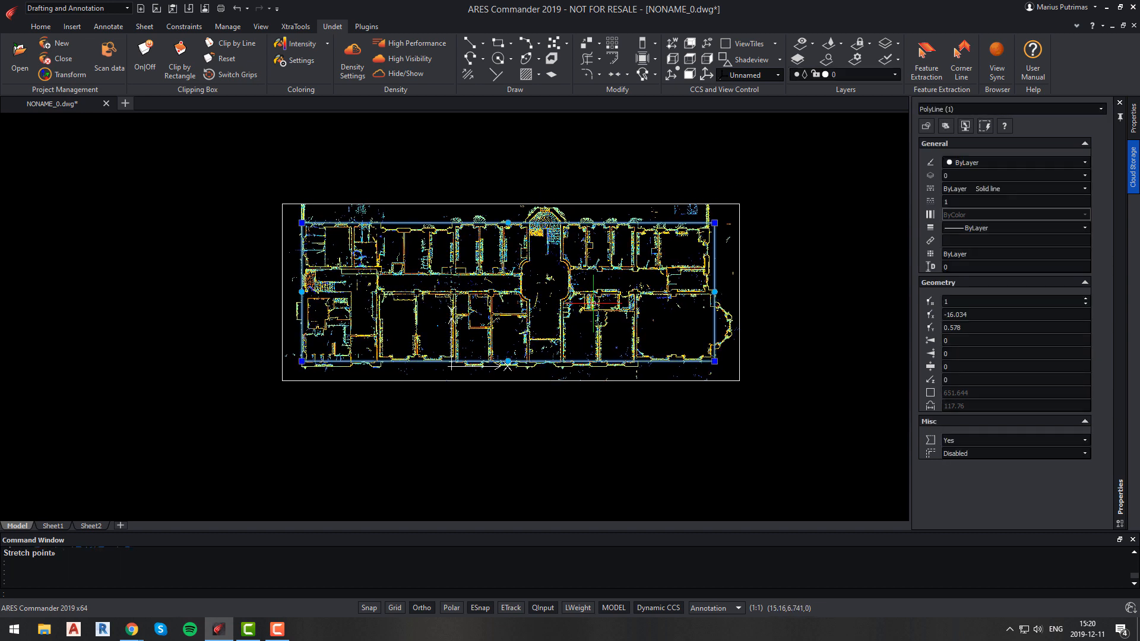
{"action": "key", "text": "Escape"}
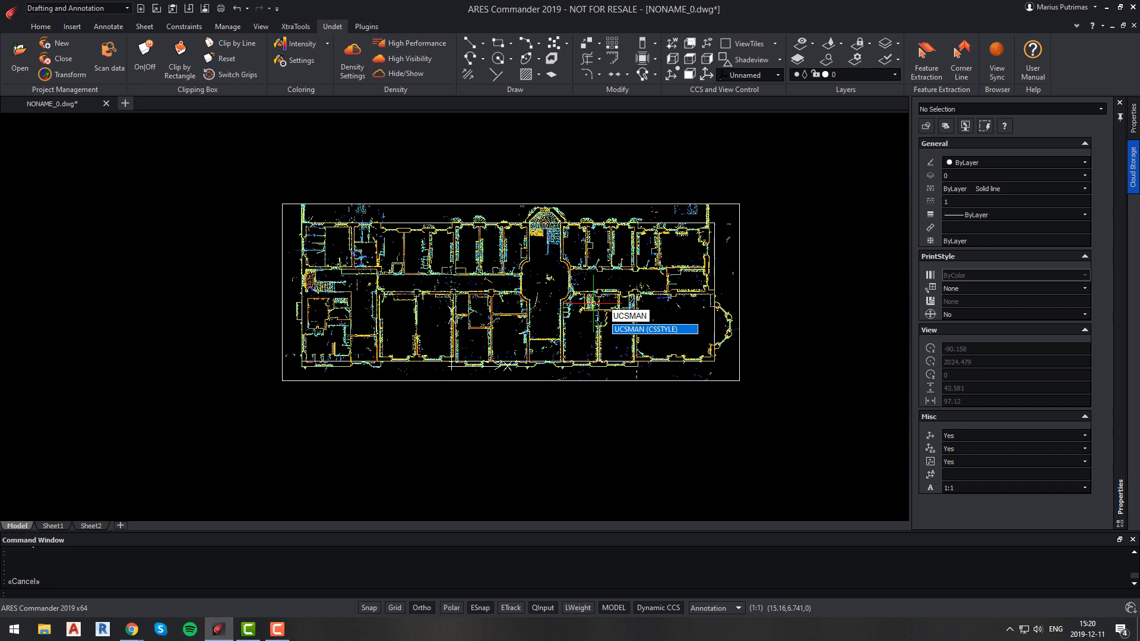
Open the coordinate system manager and rename the Unnamed coordinate system to PLAN.
{"action": "key", "text": "Return"}
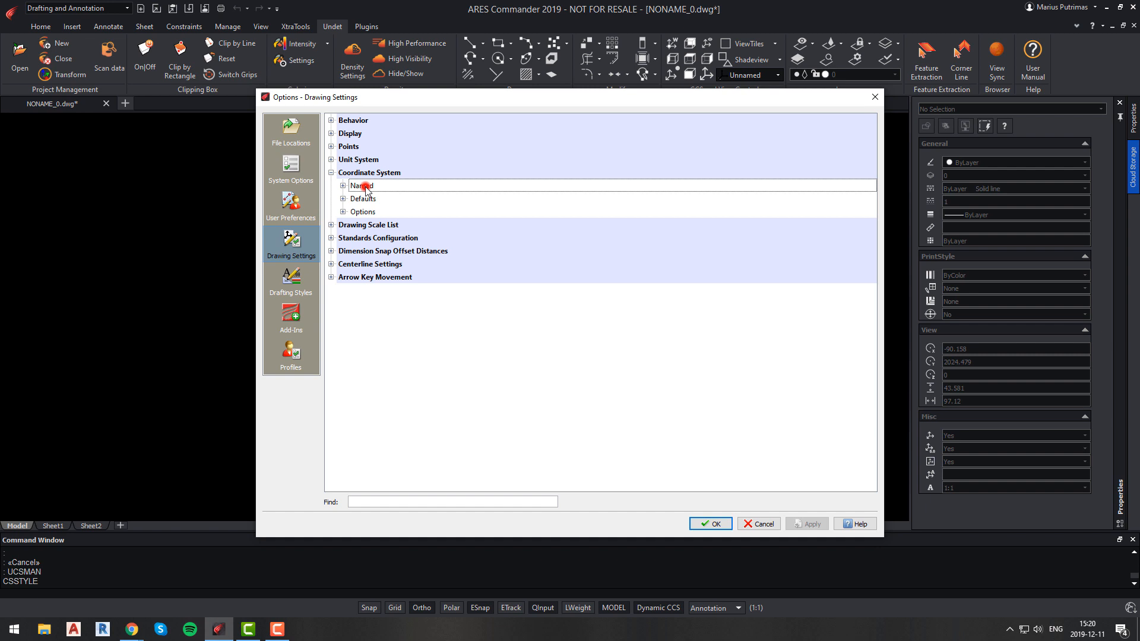
{"action": "left_click", "coordinate": [343, 186]}
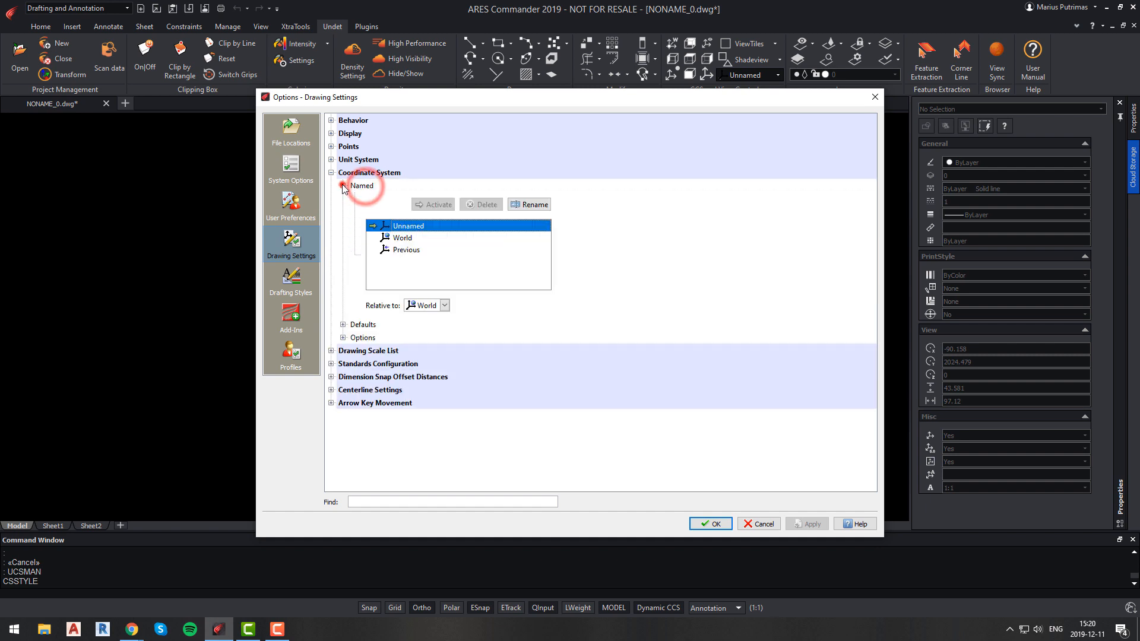
{"action": "right_click", "coordinate": [408, 232]}
{"action": "left_click", "coordinate": [436, 250]}
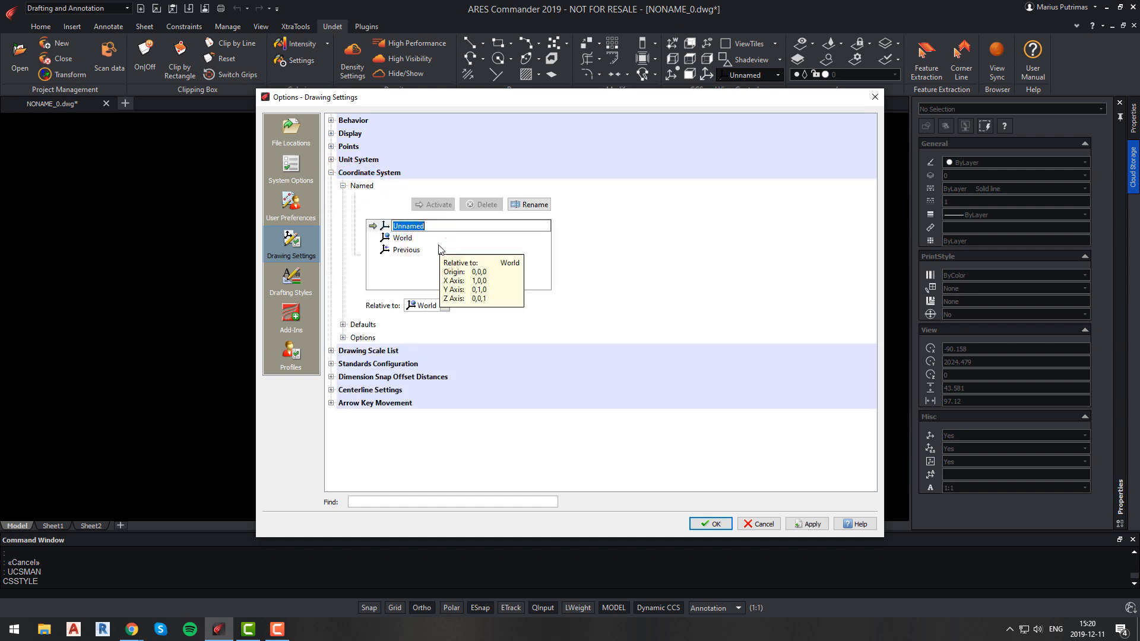
{"action": "type", "text": "PLAN"}
{"action": "key", "text": "Return"}
{"action": "left_click", "coordinate": [710, 524]}
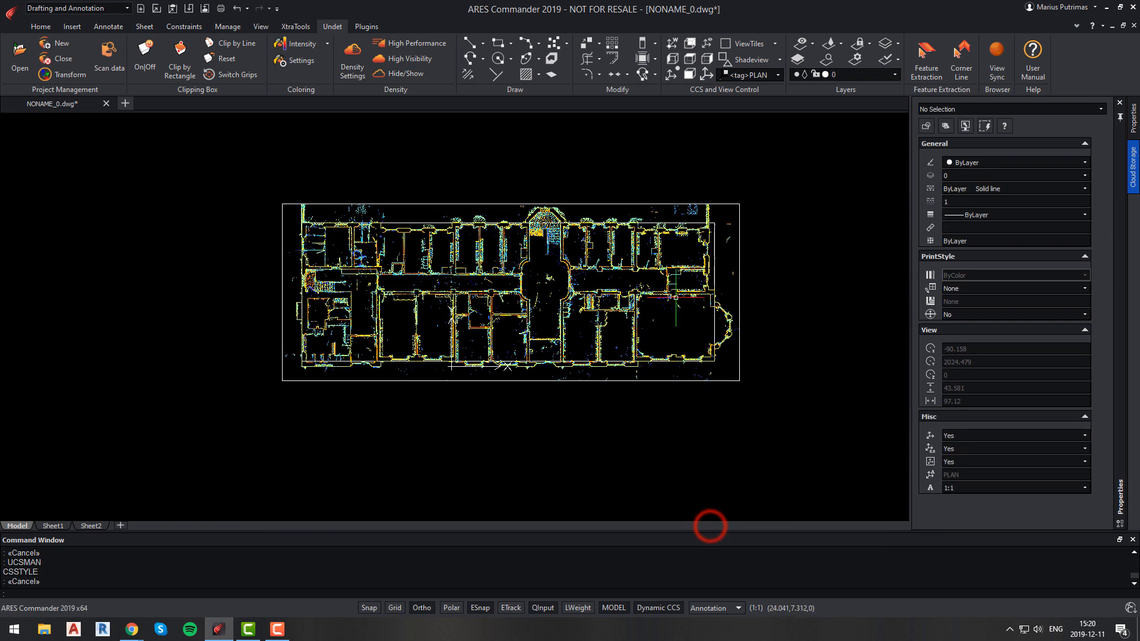
{"action": "left_click", "coordinate": [780, 77]}
{"action": "left_click", "coordinate": [778, 74]}
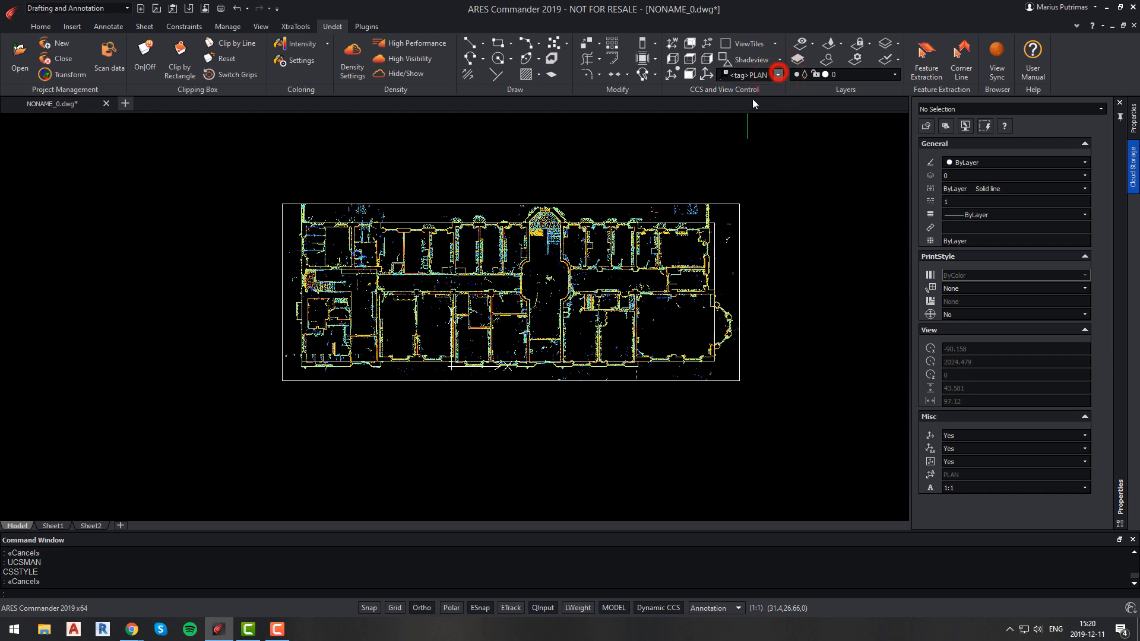
{"action": "scroll", "coordinate": [712, 272], "scroll_direction": "up", "scroll_amount": 3}
{"action": "scroll", "coordinate": [724, 275], "scroll_direction": "down", "scroll_amount": 2}
{"action": "left_click", "coordinate": [724, 275]}
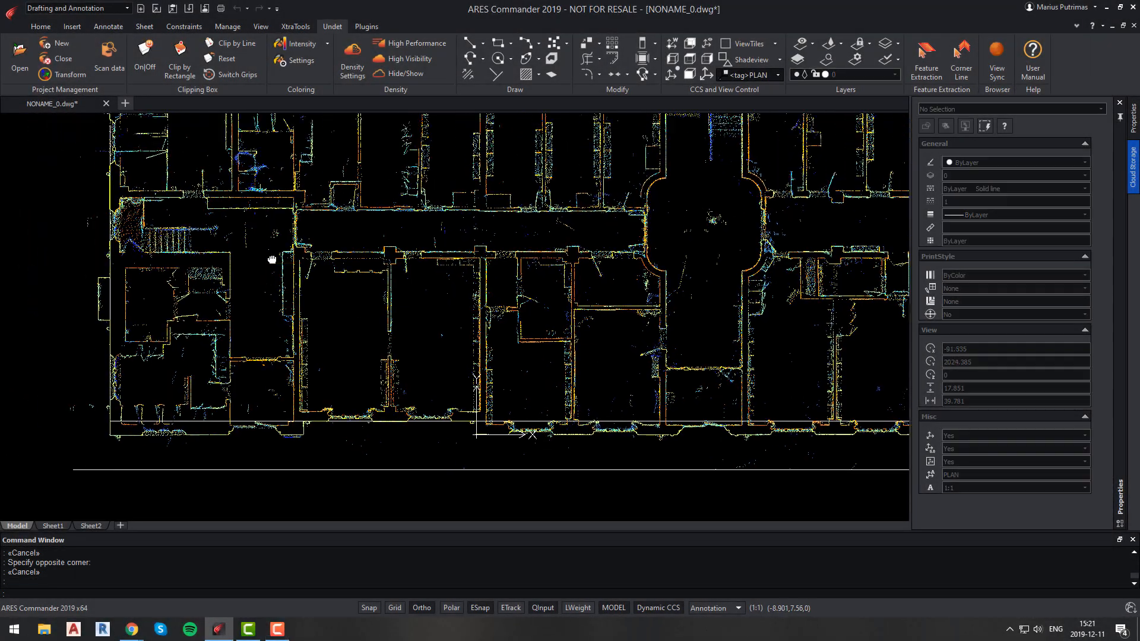
Trace the building's outer wall outline with a polyline, placing vertices at each wall corner, and finish the polyline.
{"action": "scroll", "coordinate": [273, 254], "scroll_direction": "up", "scroll_amount": 6}
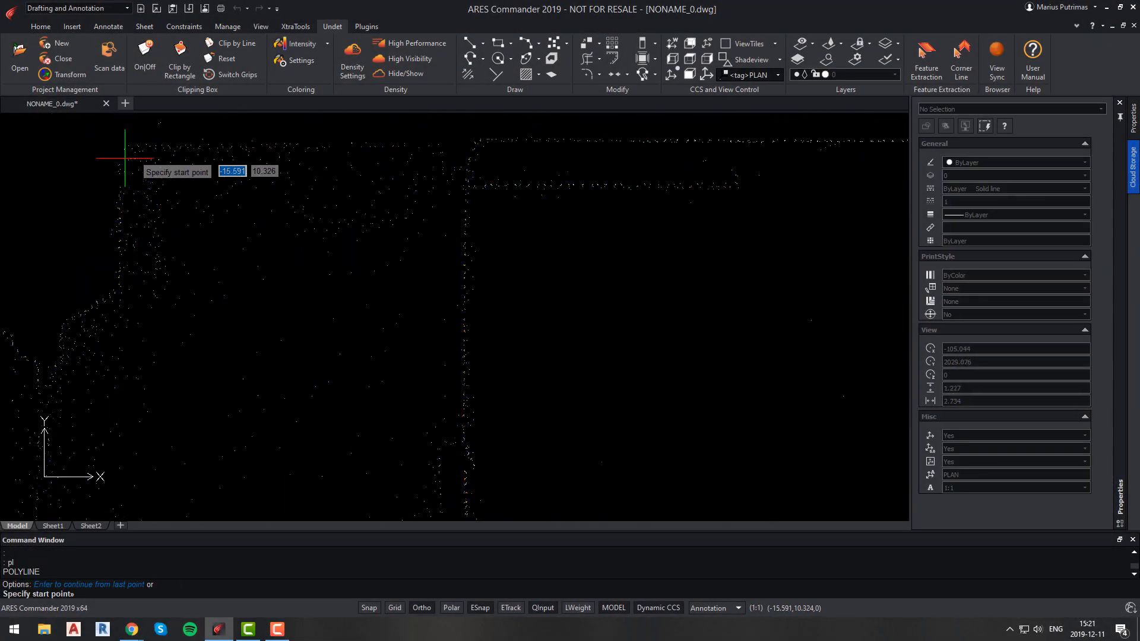
{"action": "left_click", "coordinate": [124, 144]}
{"action": "scroll", "coordinate": [578, 158], "scroll_direction": "up", "scroll_amount": 3}
{"action": "left_click", "coordinate": [563, 153]}
{"action": "scroll", "coordinate": [580, 254], "scroll_direction": "down", "scroll_amount": 3}
{"action": "middle_click_drag", "start_coordinate": [602, 474], "coordinate": [618, 99]}
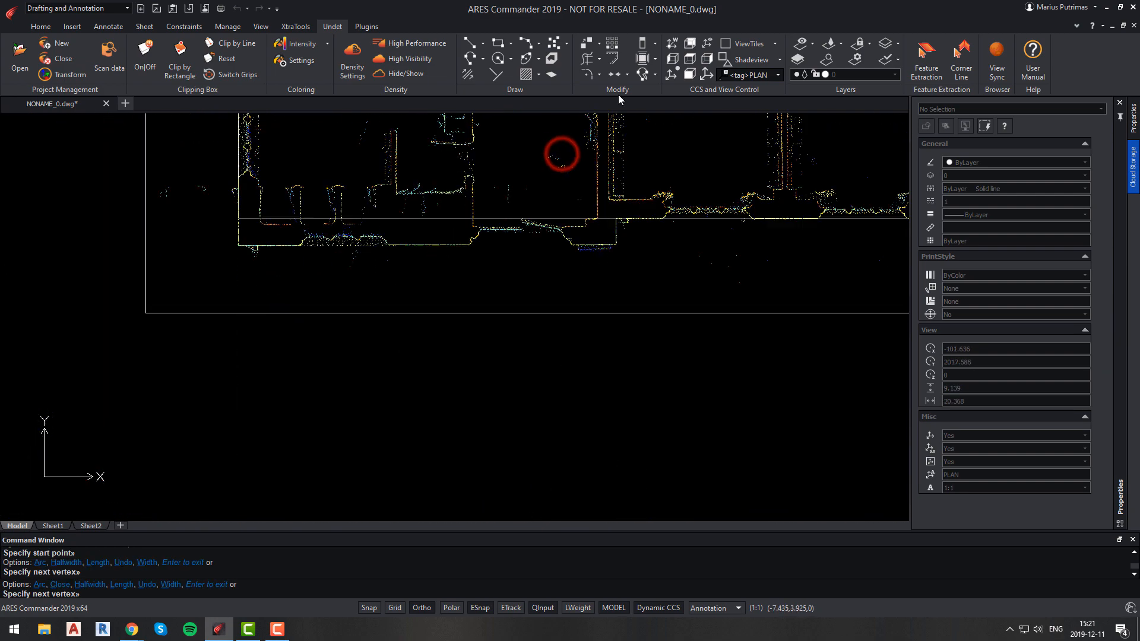
{"action": "scroll", "coordinate": [599, 209], "scroll_direction": "up", "scroll_amount": 7}
{"action": "left_click", "coordinate": [599, 209]}
{"action": "left_click", "coordinate": [492, 208]}
{"action": "left_click", "coordinate": [492, 274]}
{"action": "scroll", "coordinate": [492, 273], "scroll_direction": "down", "scroll_amount": 6}
{"action": "scroll", "coordinate": [229, 273], "scroll_direction": "up", "scroll_amount": 6}
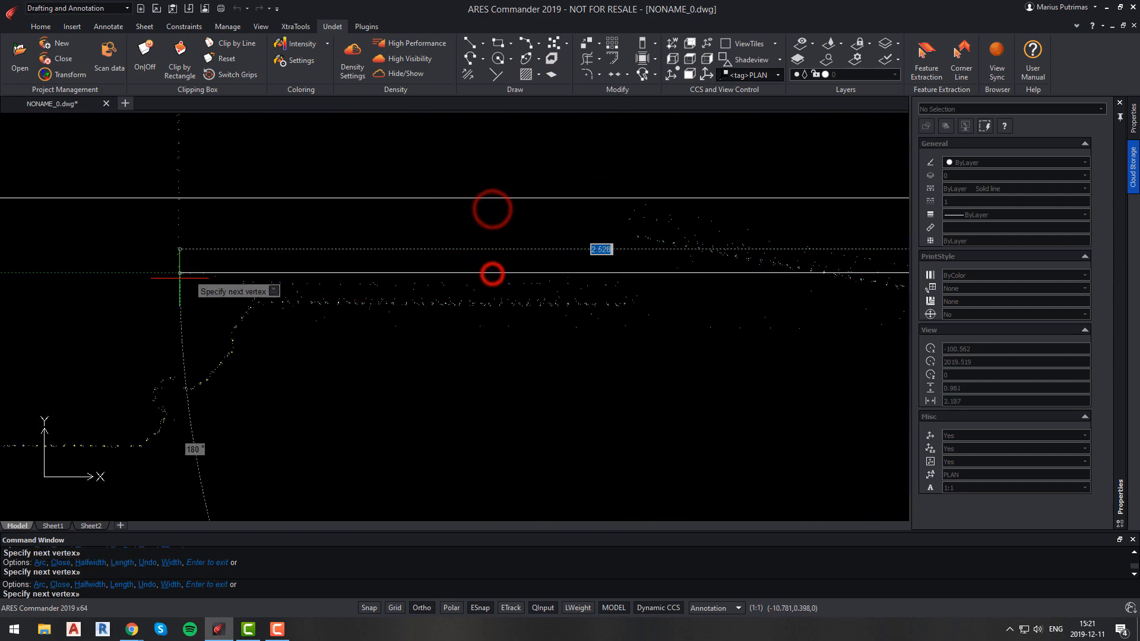
{"action": "left_click", "coordinate": [177, 275]}
{"action": "scroll", "coordinate": [192, 187], "scroll_direction": "down", "scroll_amount": 5}
{"action": "scroll", "coordinate": [201, 168], "scroll_direction": "down", "scroll_amount": 6}
{"action": "middle_click_drag", "start_coordinate": [229, 142], "coordinate": [346, 424]}
{"action": "scroll", "coordinate": [328, 289], "scroll_direction": "up", "scroll_amount": 6}
{"action": "left_click", "coordinate": [346, 286]}
{"action": "scroll", "coordinate": [346, 285], "scroll_direction": "down", "scroll_amount": 6}
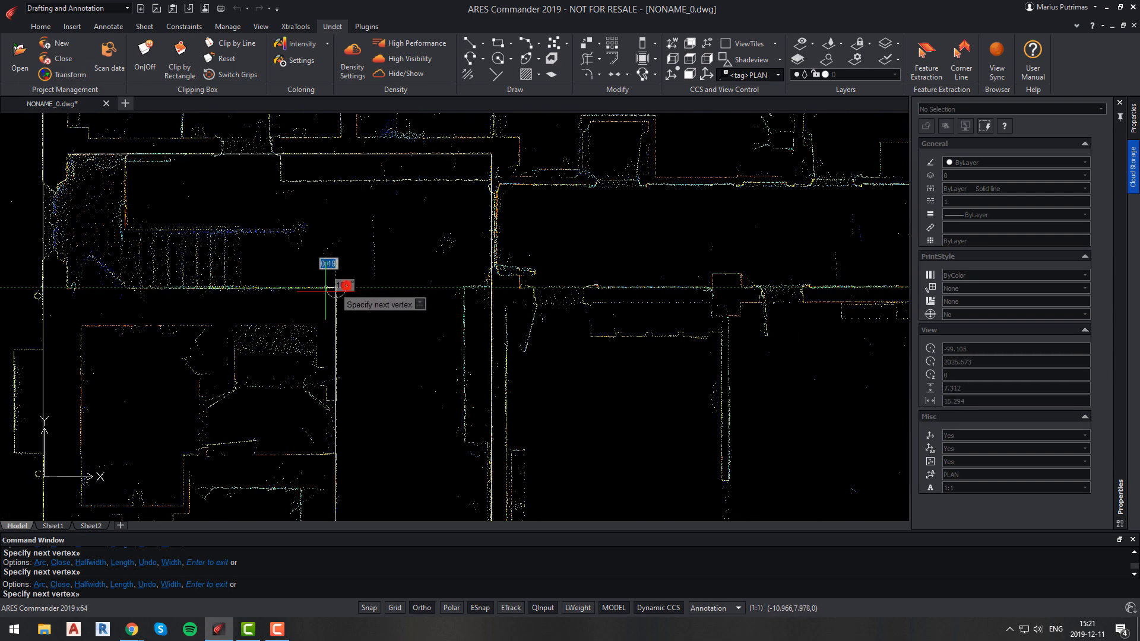
{"action": "scroll", "coordinate": [210, 279], "scroll_direction": "up", "scroll_amount": 6}
{"action": "left_click", "coordinate": [279, 326]}
{"action": "scroll", "coordinate": [273, 173], "scroll_direction": "up", "scroll_amount": 4}
{"action": "left_click", "coordinate": [274, 173]}
{"action": "key", "text": "Return"}
Trim the overshooting line ends at the facade corner, using all objects as cutting edges.
{"action": "type", "text": "tr"}
{"action": "key", "text": "Return"}
{"action": "key", "text": "Return"}
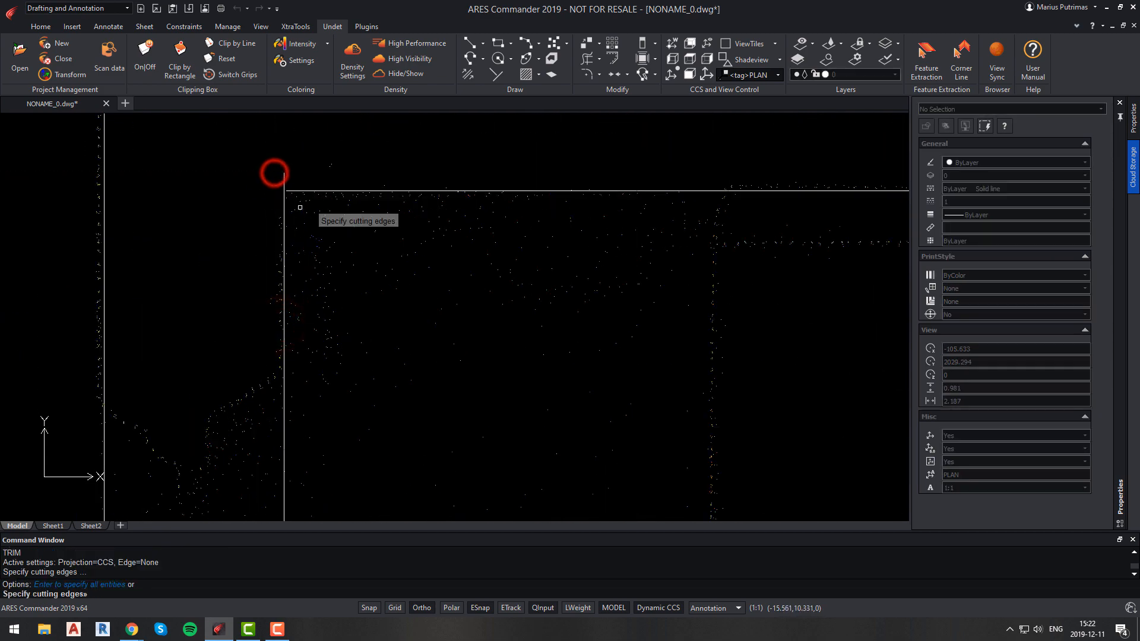
{"action": "left_click", "coordinate": [301, 193]}
{"action": "left_click", "coordinate": [293, 186]}
{"action": "left_click", "coordinate": [285, 179]}
{"action": "key", "text": "Escape"}
Select the traced polyline to inspect its properties.
{"action": "scroll", "coordinate": [303, 278], "scroll_direction": "down", "scroll_amount": 6}
{"action": "left_click", "coordinate": [555, 237]}
{"action": "left_click", "coordinate": [521, 212]}
{"action": "scroll", "coordinate": [497, 250], "scroll_direction": "down", "scroll_amount": 4}
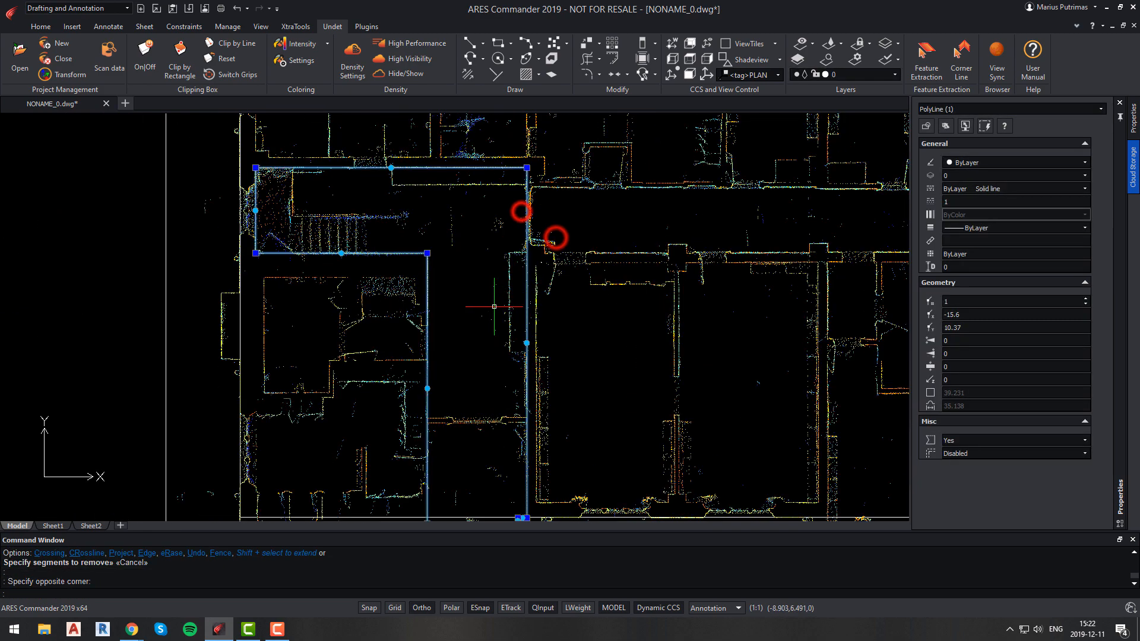
{"action": "key", "text": "Escape"}
{"action": "left_click", "coordinate": [530, 273]}
{"action": "key", "text": "Escape"}
{"action": "scroll", "coordinate": [521, 267], "scroll_direction": "down", "scroll_amount": 4}
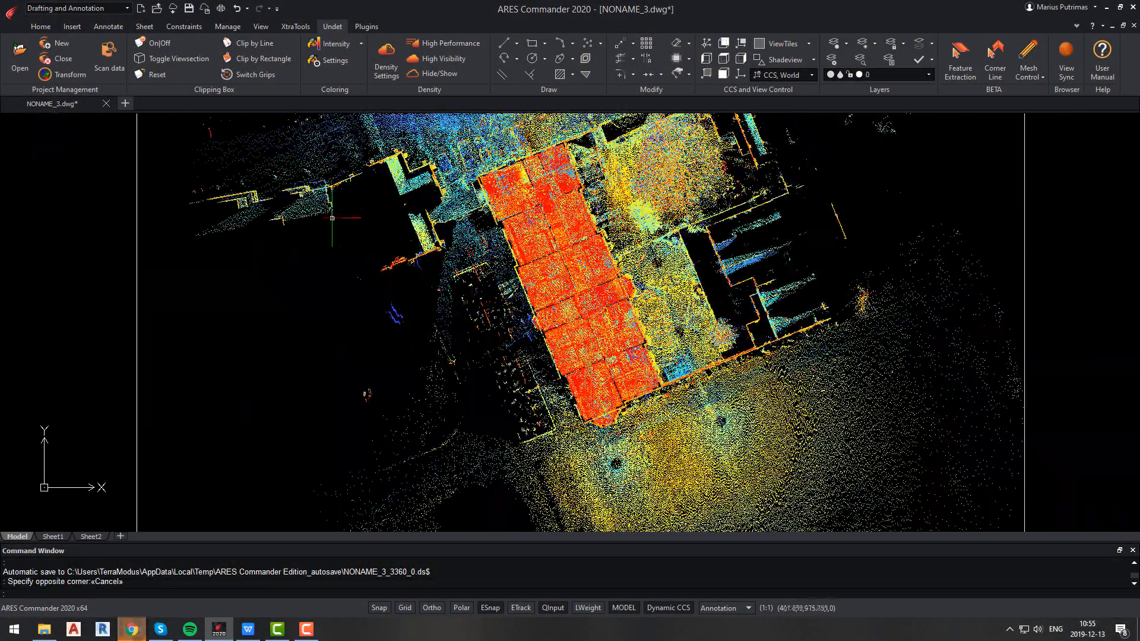
In the scan data classes, hide the Basement, First floor, Ground floor and Second floor groups.
{"action": "left_click", "coordinate": [107, 55]}
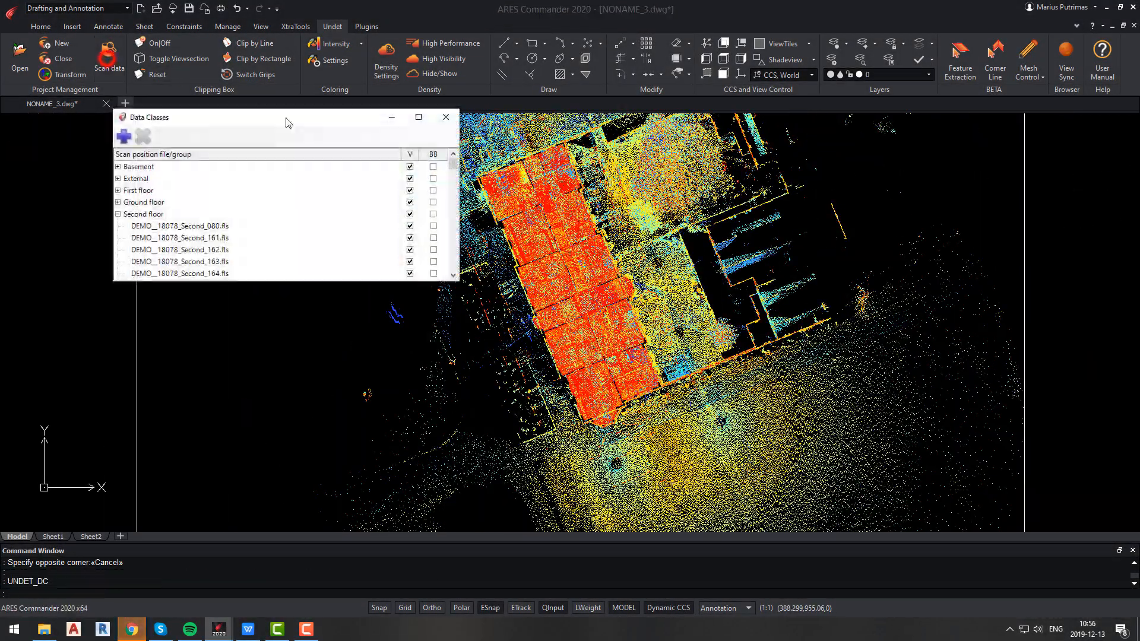
{"action": "left_click", "coordinate": [409, 167]}
{"action": "left_click", "coordinate": [410, 190]}
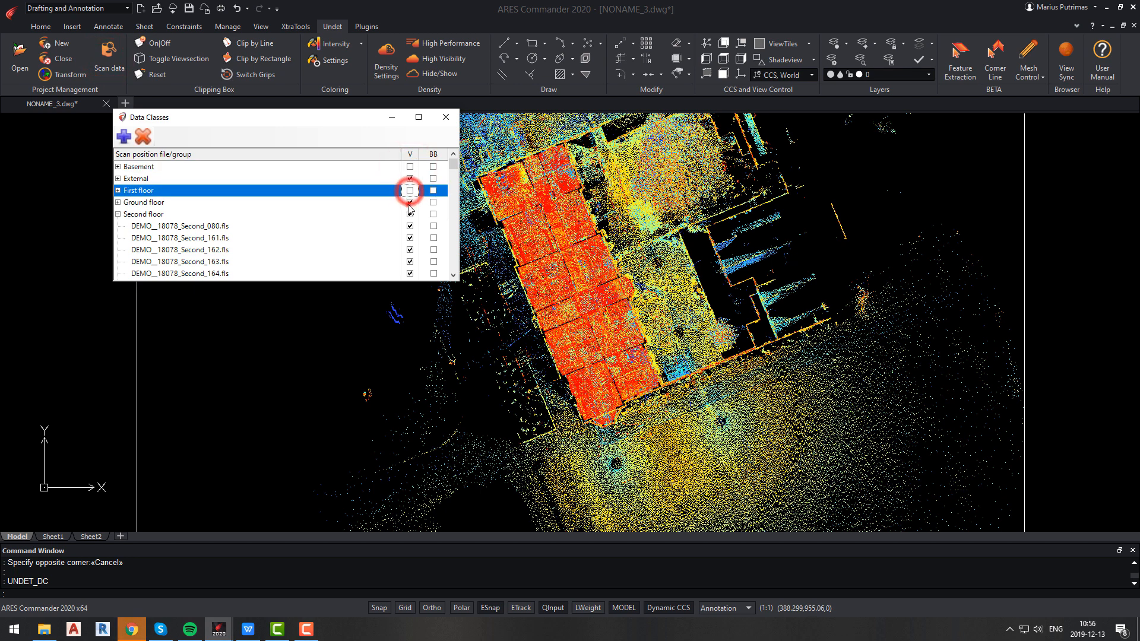
{"action": "left_click", "coordinate": [409, 202]}
{"action": "left_click", "coordinate": [410, 214]}
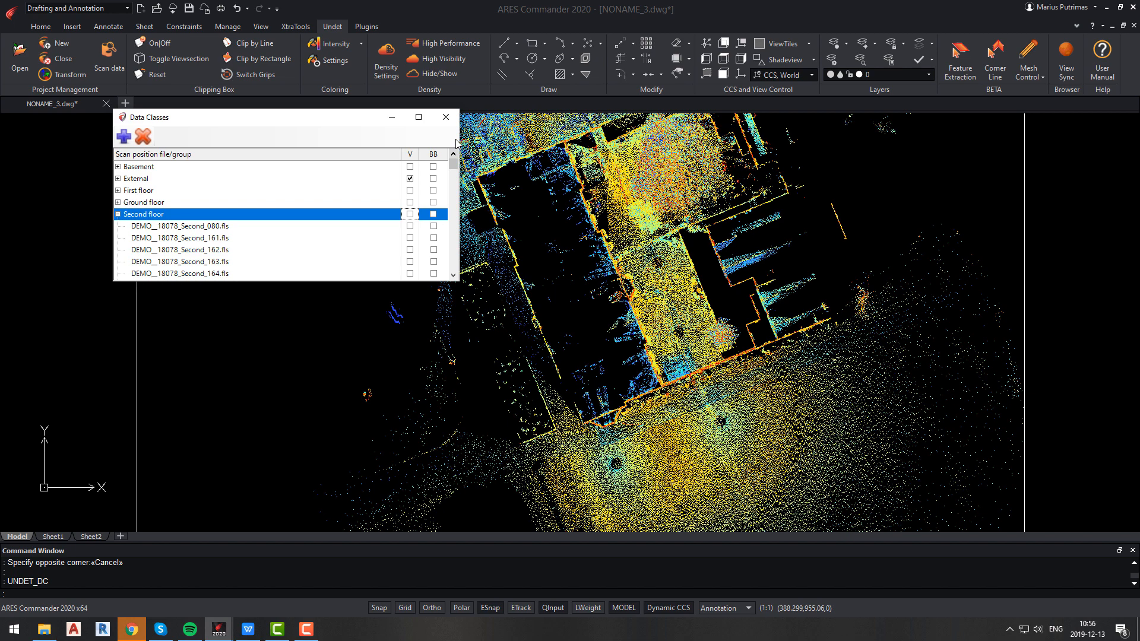
{"action": "left_click", "coordinate": [446, 117]}
Define a new coordinate system with its origin at the building corner and X-axis along the front wall.
{"action": "scroll", "coordinate": [551, 290], "scroll_direction": "up", "scroll_amount": 2}
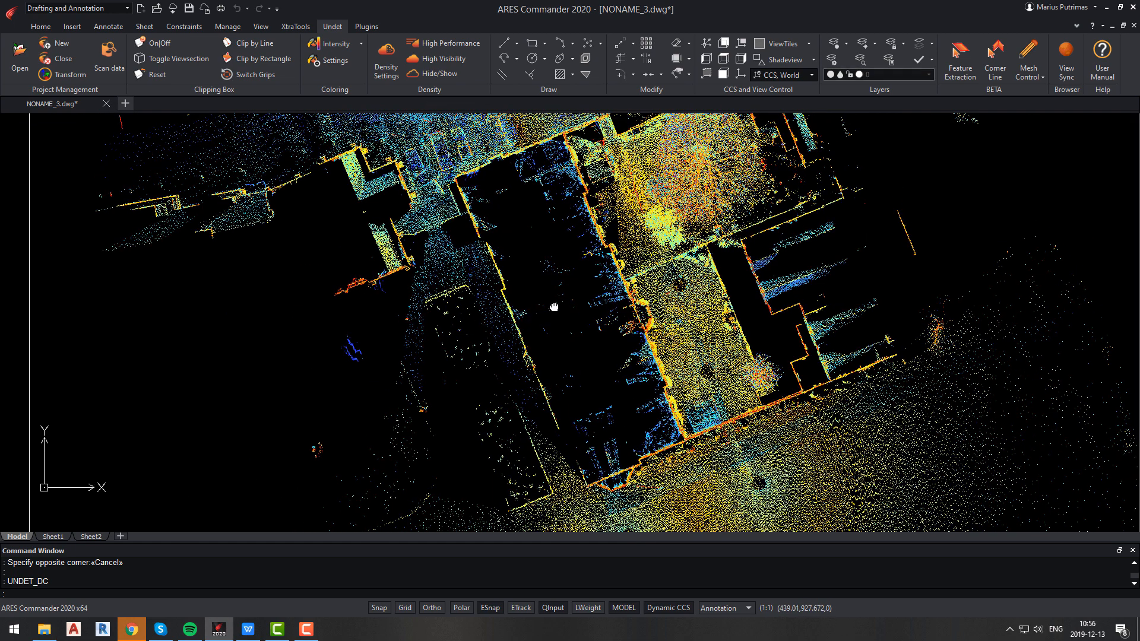
{"action": "middle_click_drag", "start_coordinate": [546, 302], "coordinate": [557, 294]}
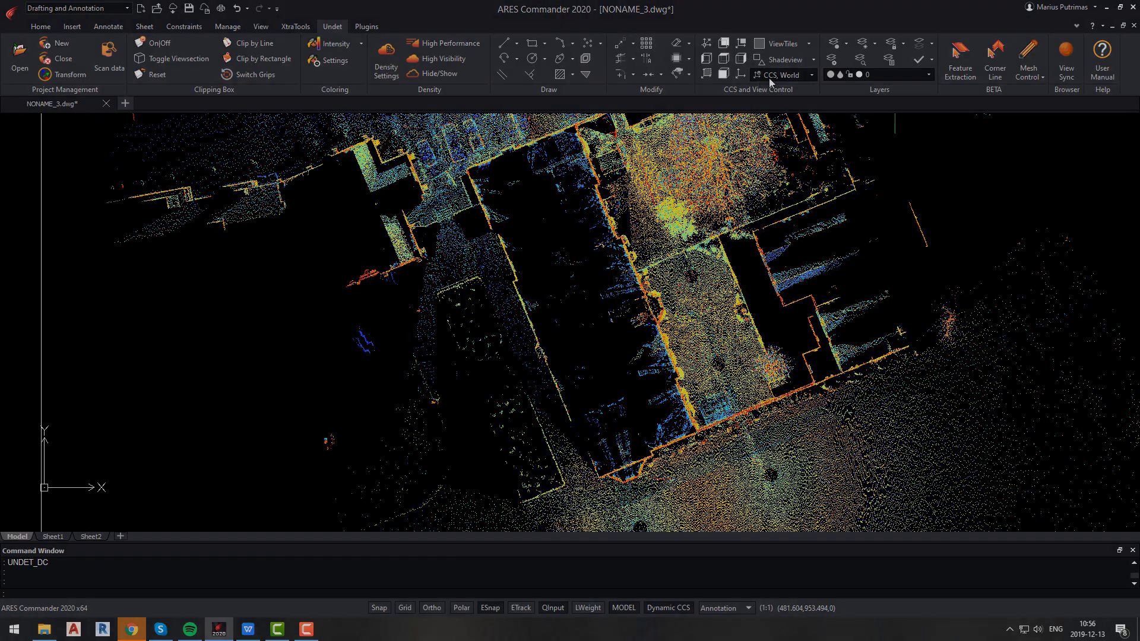
{"action": "left_click", "coordinate": [706, 74]}
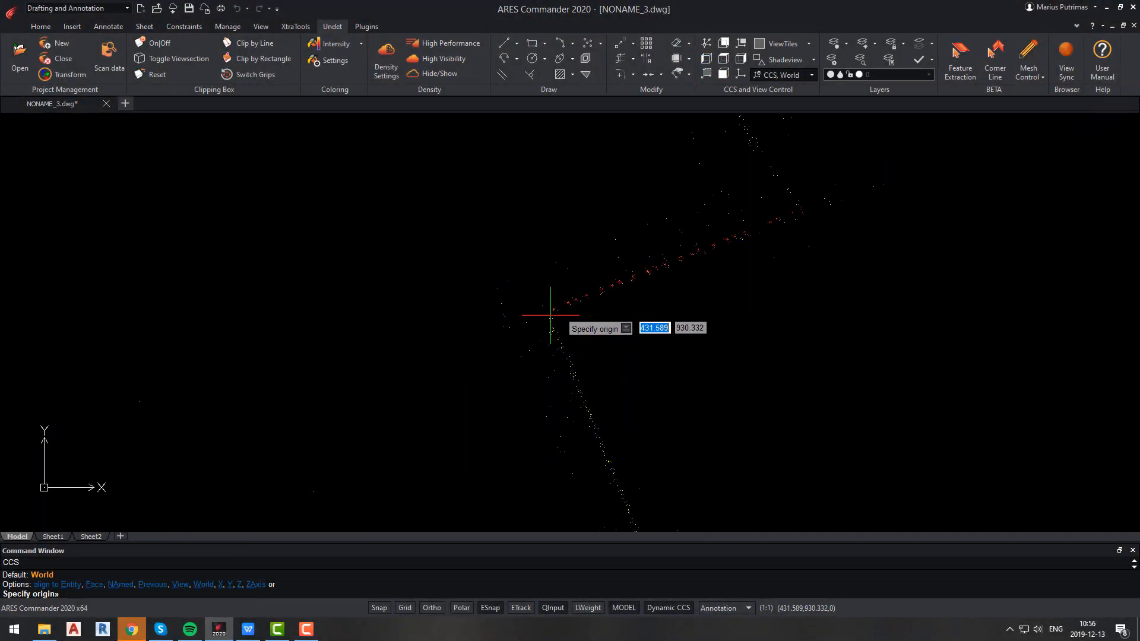
{"action": "left_click", "coordinate": [551, 316]}
{"action": "left_click", "coordinate": [623, 419]}
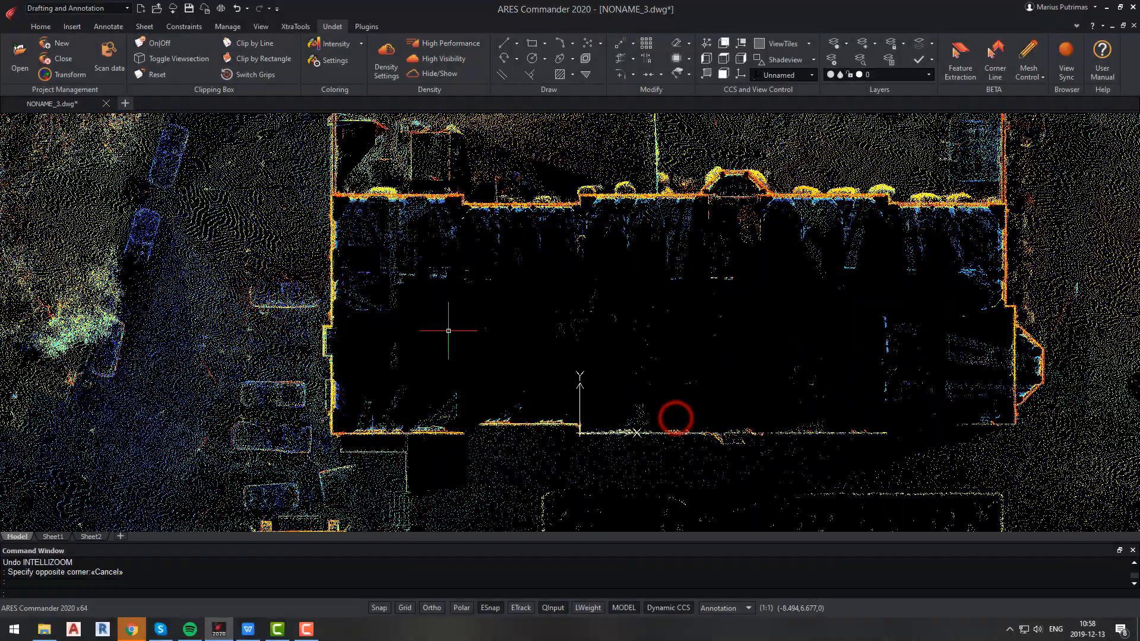
Draw a rectangle over the building footprint between its opposite outer wall corners.
{"action": "type", "text": "rec"}
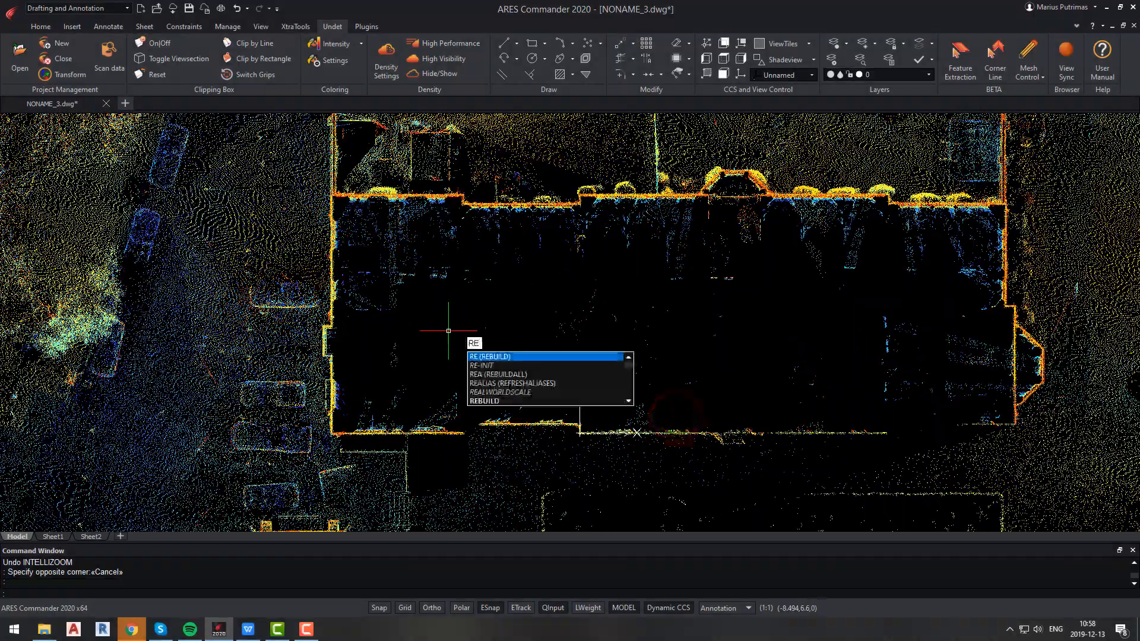
{"action": "key", "text": "Return"}
{"action": "scroll", "coordinate": [328, 435], "scroll_direction": "up", "scroll_amount": 10}
{"action": "left_click", "coordinate": [311, 407]}
{"action": "scroll", "coordinate": [313, 407], "scroll_direction": "down", "scroll_amount": 12}
{"action": "scroll", "coordinate": [697, 285], "scroll_direction": "up", "scroll_amount": 3}
{"action": "scroll", "coordinate": [700, 255], "scroll_direction": "up", "scroll_amount": 4}
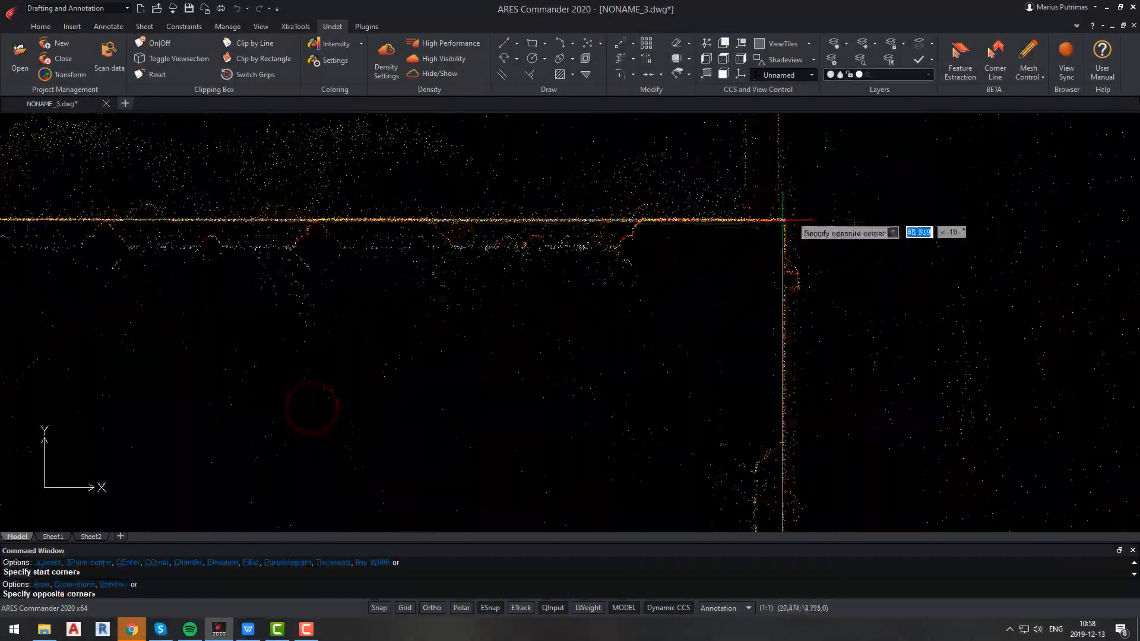
{"action": "left_click", "coordinate": [784, 219]}
{"action": "scroll", "coordinate": [689, 295], "scroll_direction": "down", "scroll_amount": 6}
{"action": "key", "text": "Escape"}
Offset the rectangle outward through a point beyond the building walls.
{"action": "left_click", "coordinate": [537, 294]}
{"action": "left_click", "coordinate": [511, 272]}
{"action": "type", "text": "o"}
{"action": "key", "text": "Return"}
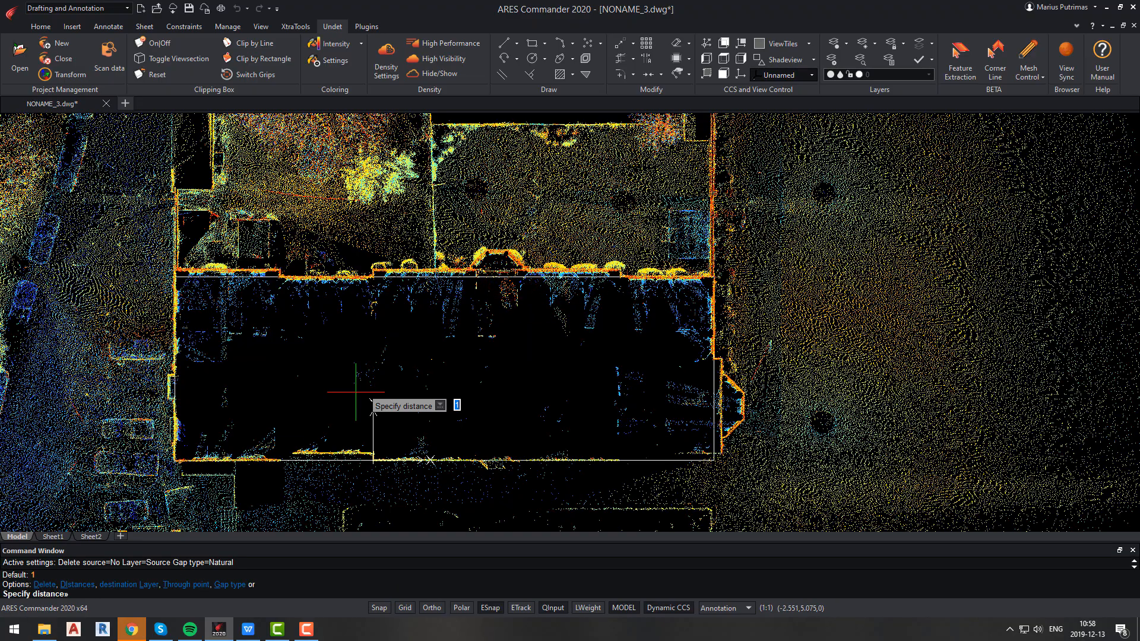
{"action": "type", "text": "t"}
{"action": "key", "text": "Return"}
{"action": "scroll", "coordinate": [468, 180], "scroll_direction": "down", "scroll_amount": 1}
{"action": "left_click", "coordinate": [454, 216]}
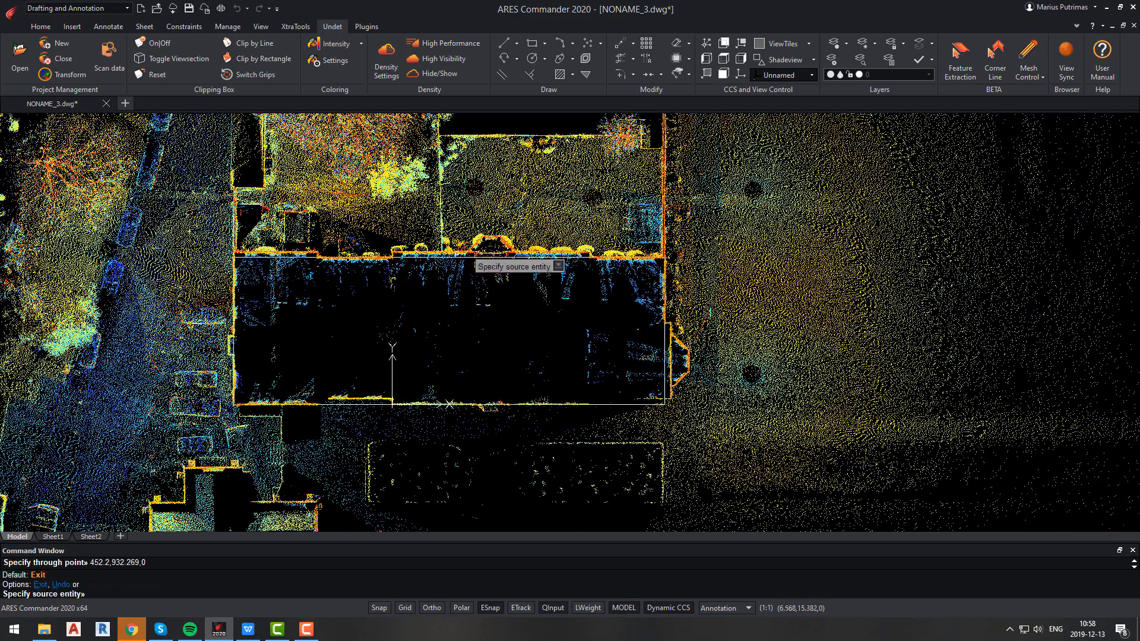
{"action": "left_click", "coordinate": [469, 257]}
{"action": "left_click", "coordinate": [466, 214]}
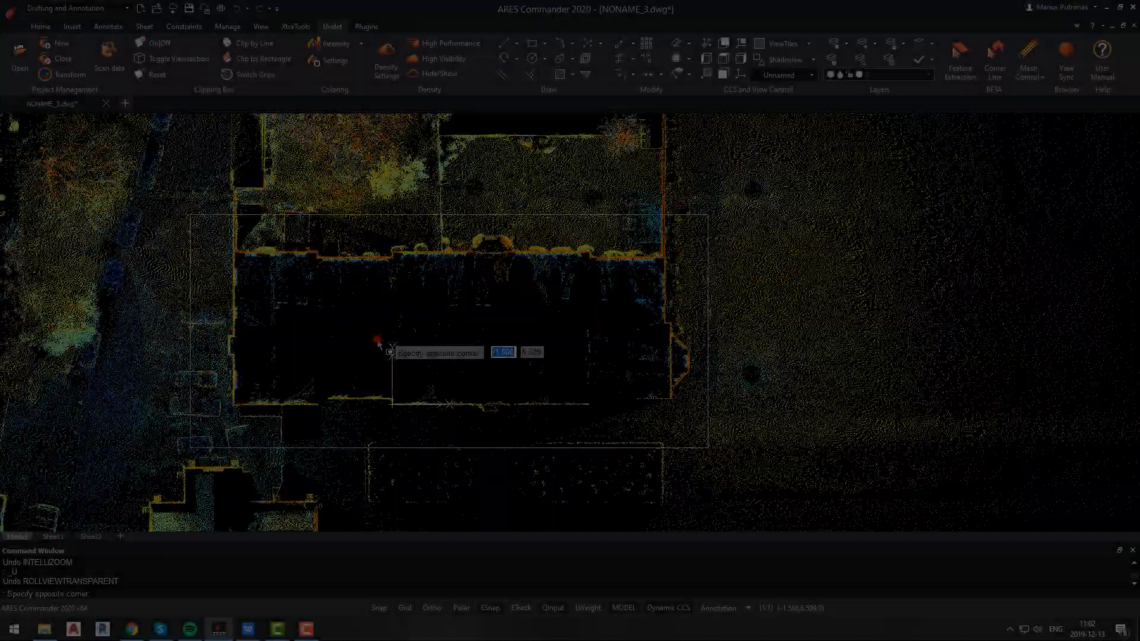
Clip the point cloud with a rectangle around the offset outline and turn the clip box on.
{"action": "left_click", "coordinate": [256, 59]}
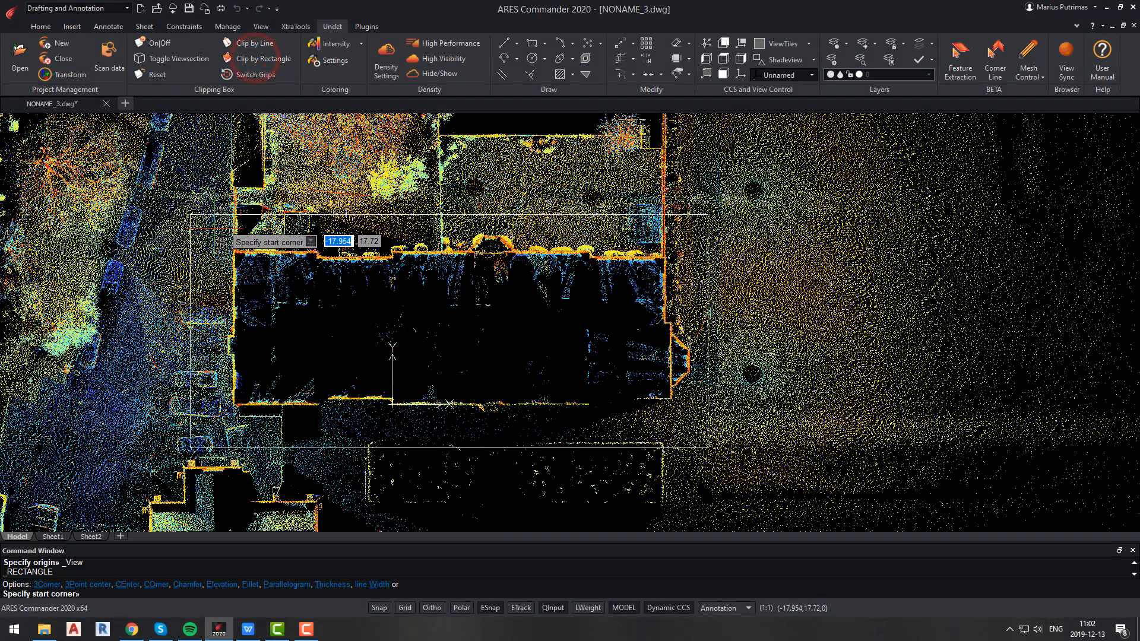
{"action": "left_click", "coordinate": [214, 229]}
{"action": "left_click", "coordinate": [694, 428]}
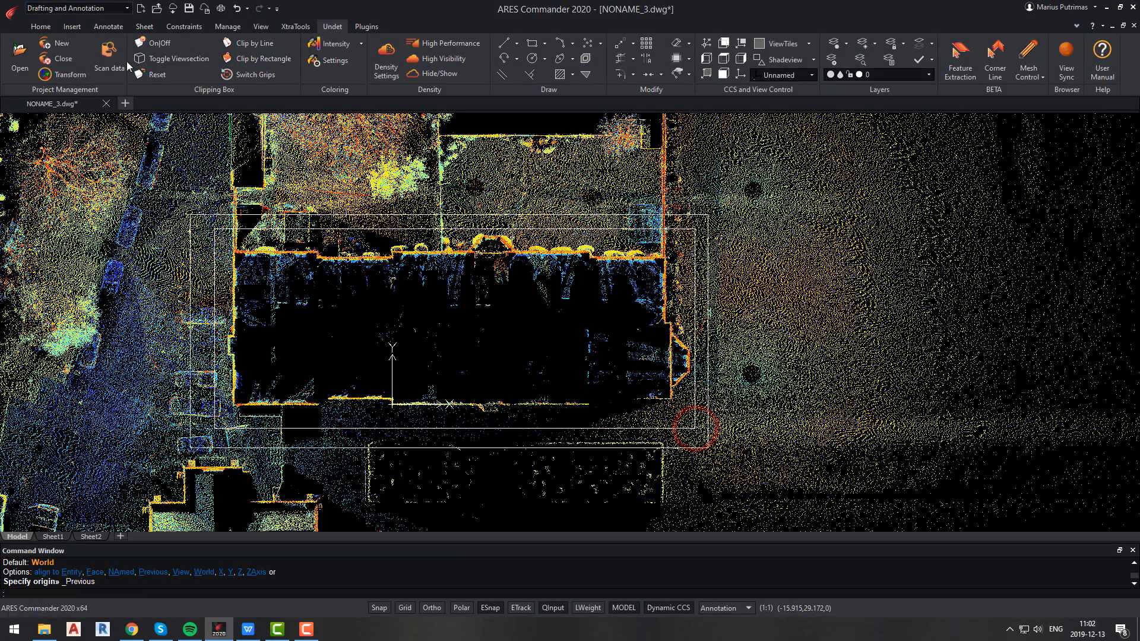
{"action": "left_click", "coordinate": [155, 42]}
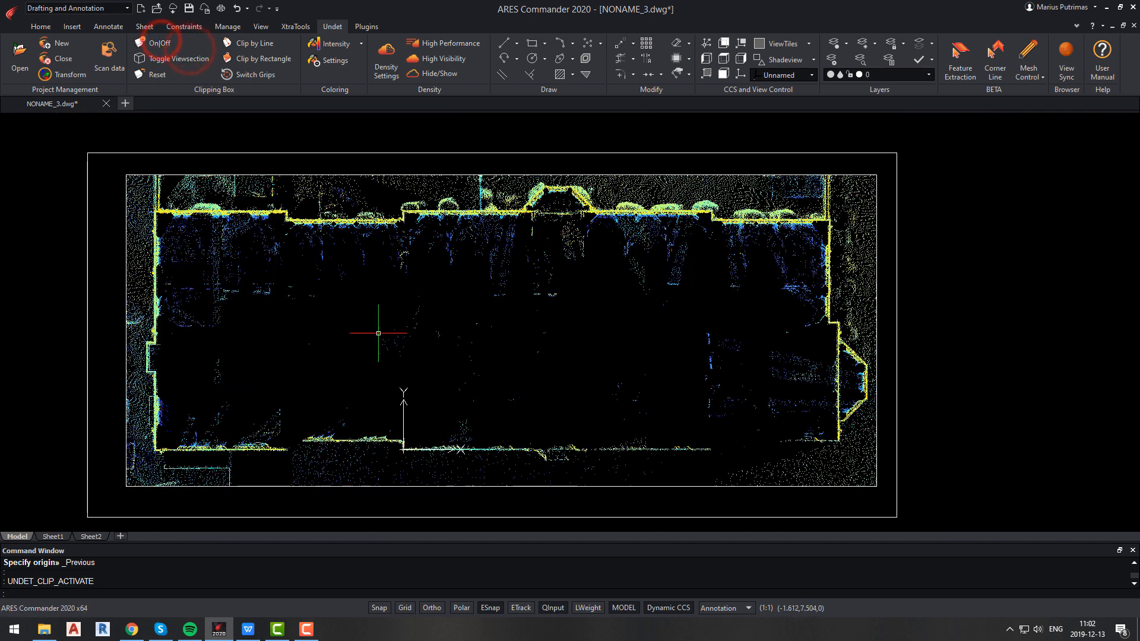
In a 3D view, define a coordinate system with origin at the facade's lower corner and X-axis along it, with Ortho on.
{"action": "middle_click_drag", "start_coordinate": [403, 187], "coordinate": [771, 115], "text": "shift"}
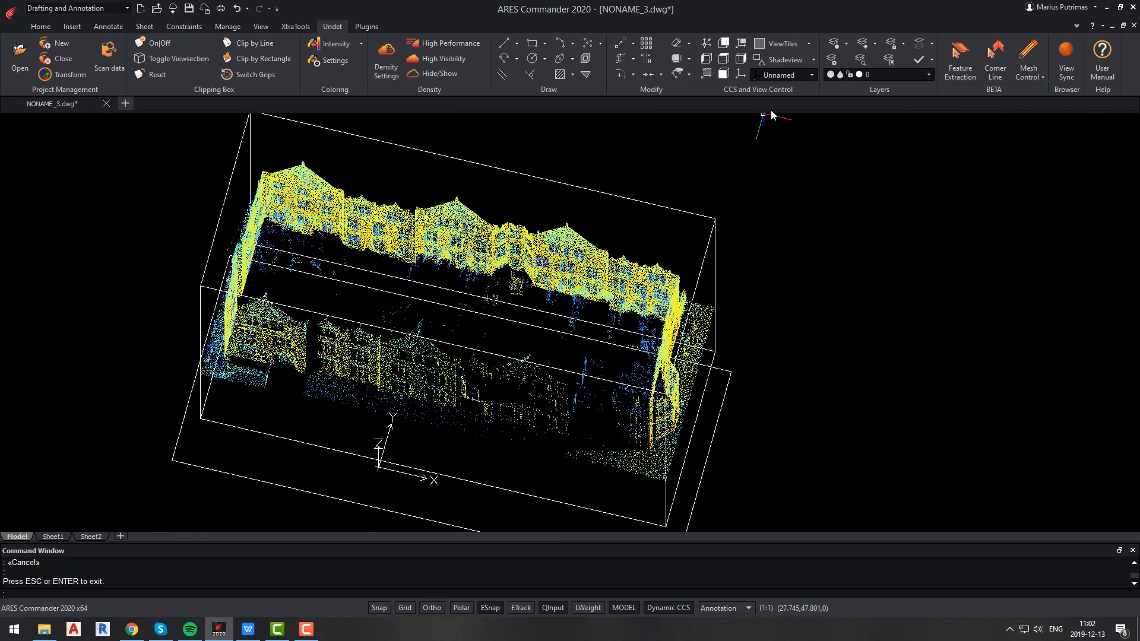
{"action": "left_click", "coordinate": [742, 77]}
{"action": "middle_click_drag", "start_coordinate": [240, 408], "coordinate": [293, 267]}
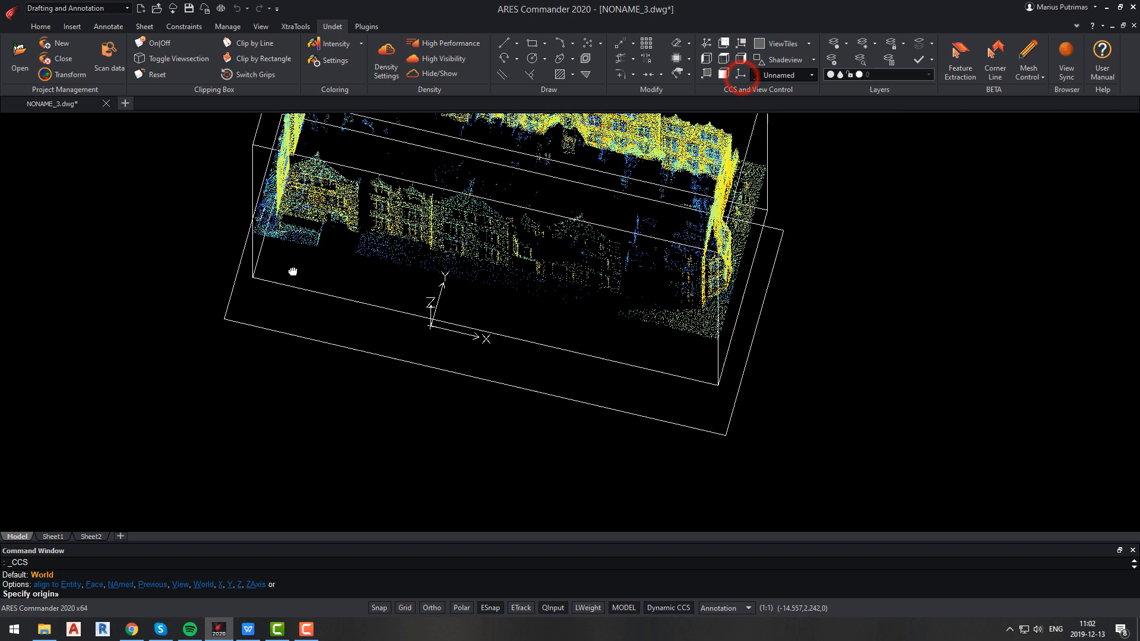
{"action": "left_click", "coordinate": [224, 318]}
{"action": "left_click", "coordinate": [725, 434]}
{"action": "key", "text": "F8"}
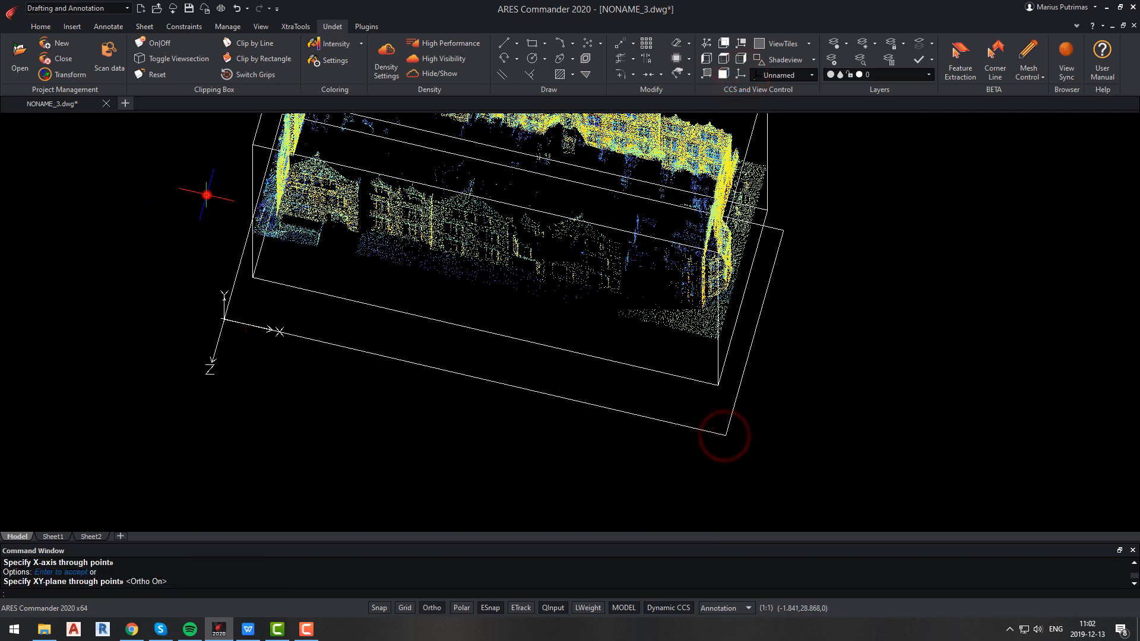
{"action": "key", "text": "Return"}
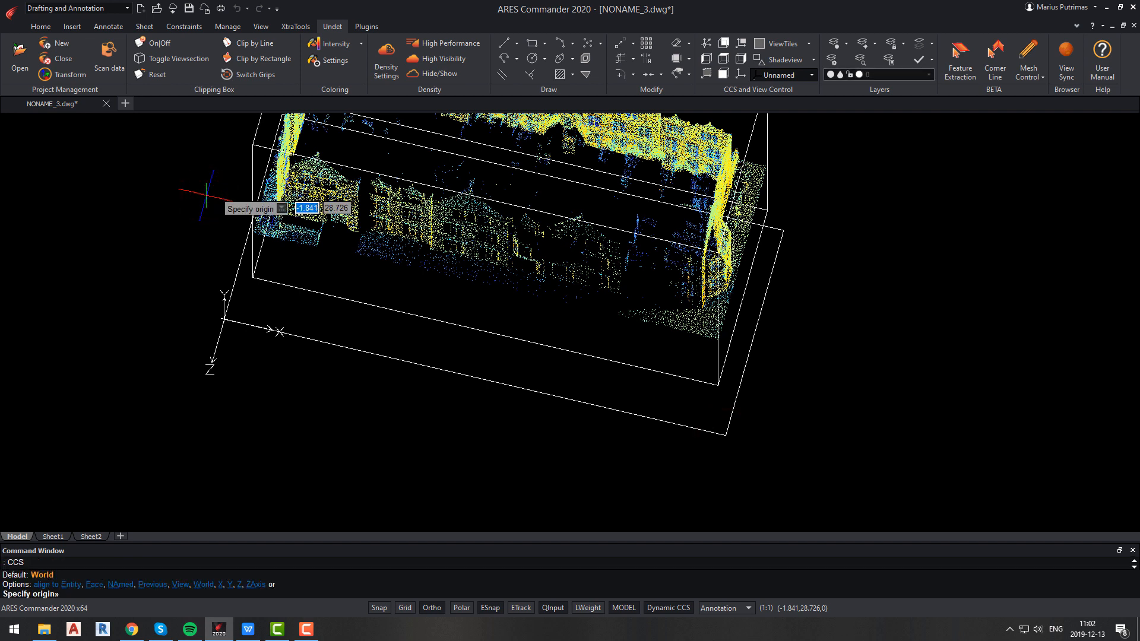
{"action": "key", "text": "Escape"}
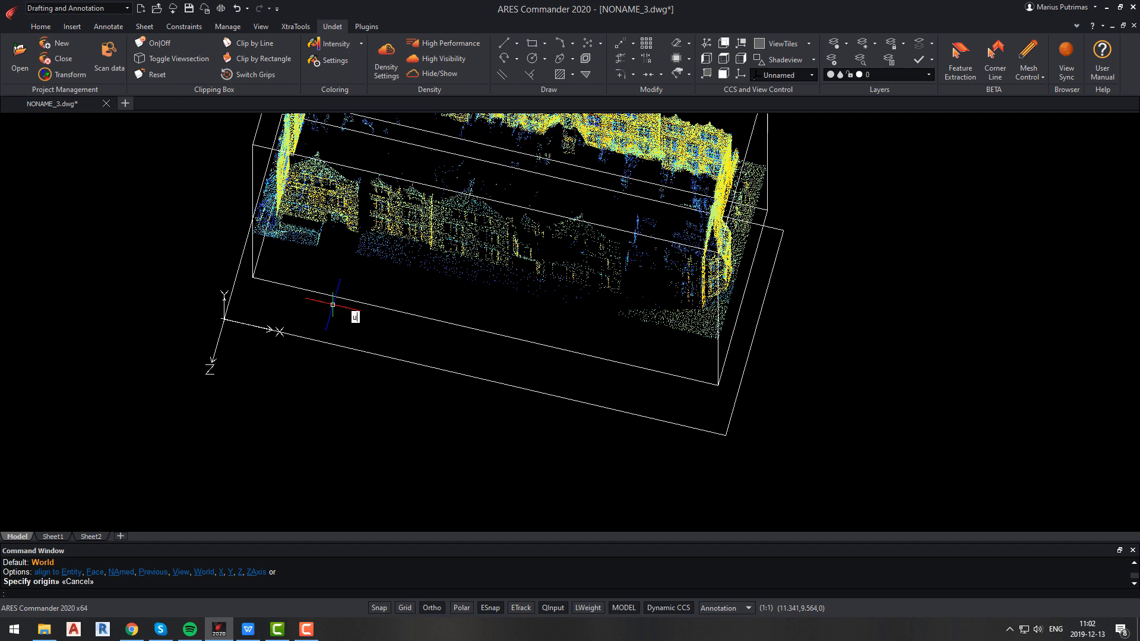
Open the coordinate system manager and rename the Unnamed coordinate system to ELEVATION.
{"action": "key", "text": "Return"}
{"action": "left_click", "coordinate": [344, 186]}
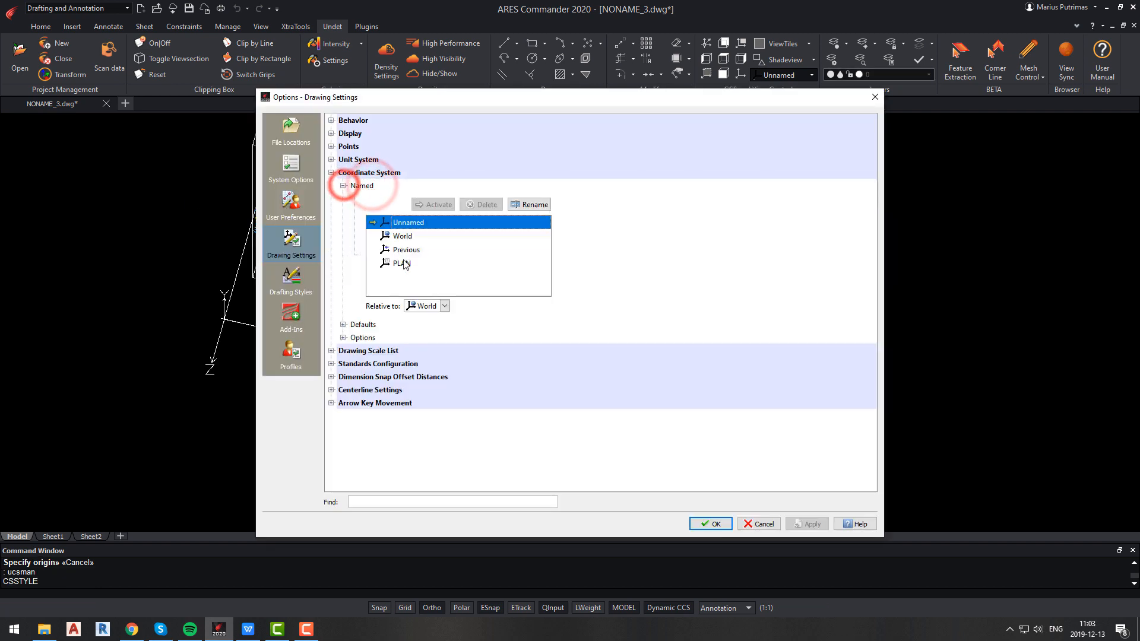
{"action": "left_click", "coordinate": [440, 240]}
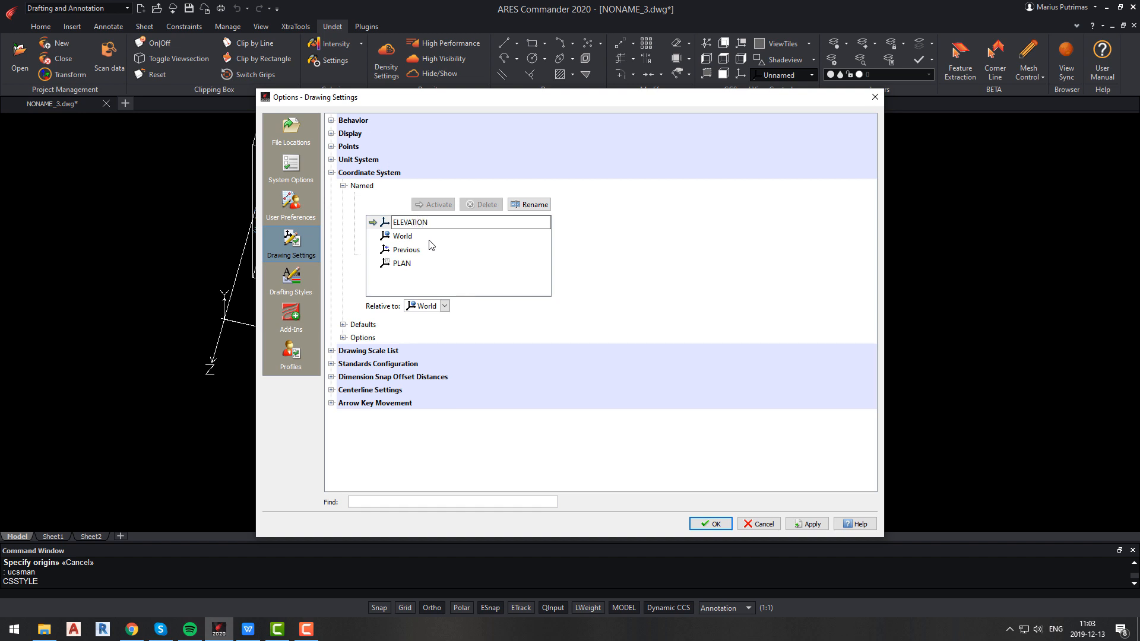
{"action": "left_click", "coordinate": [715, 524]}
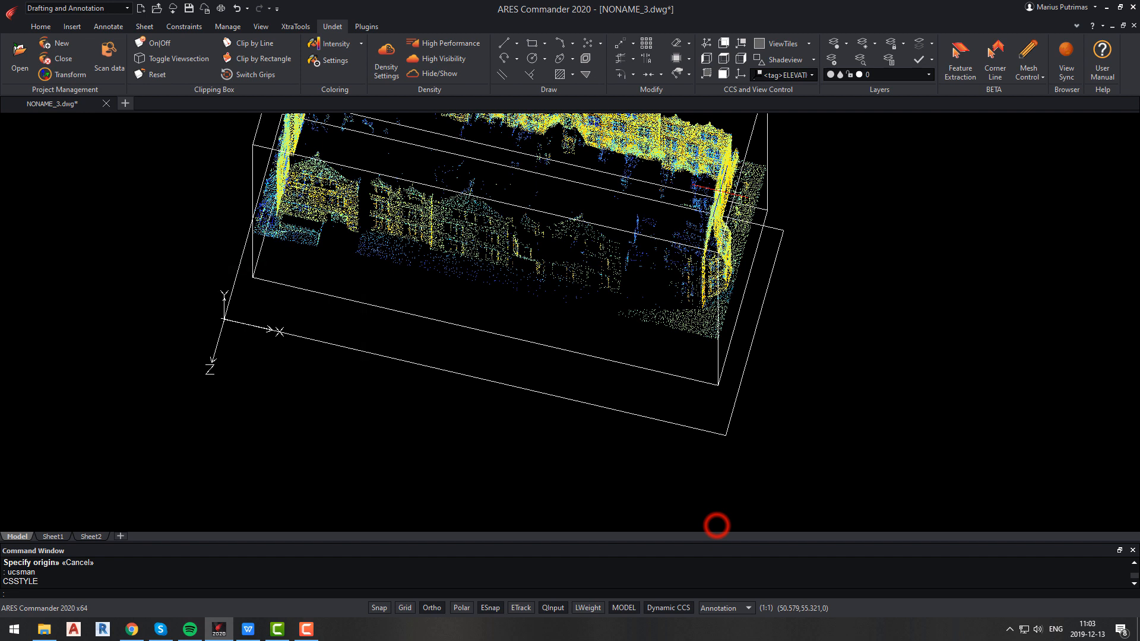
Make ELEVATION the current coordinate system and switch to its plan view.
{"action": "left_click", "coordinate": [812, 75]}
{"action": "left_click", "coordinate": [777, 149]}
{"action": "type", "text": "plan"}
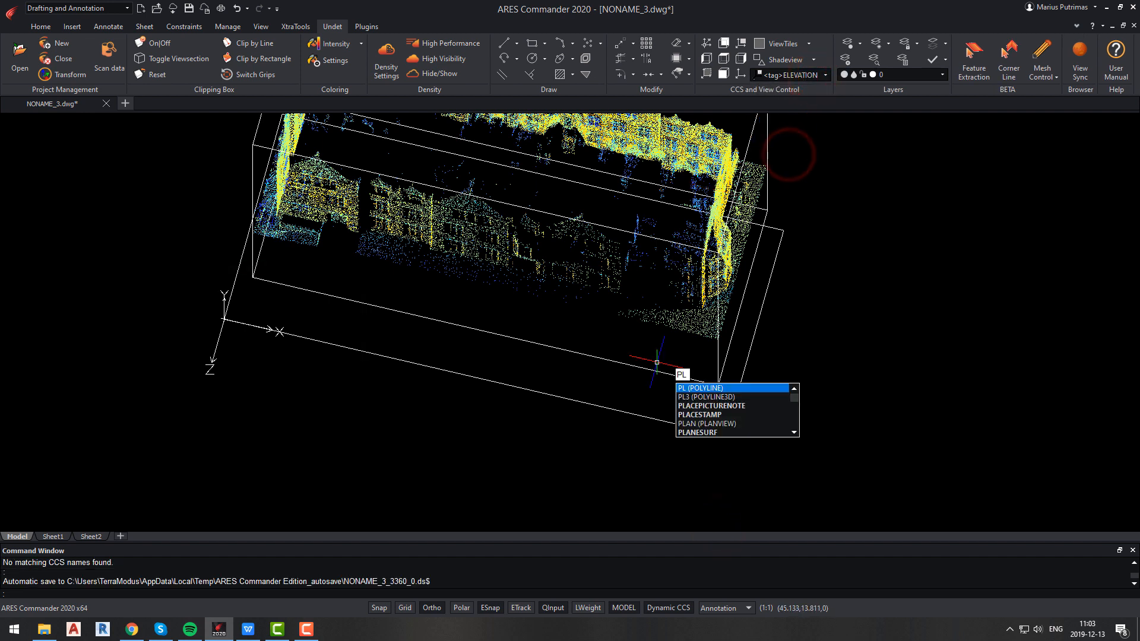
{"action": "key", "text": "Return"}
{"action": "key", "text": "Return"}
{"action": "scroll", "coordinate": [569, 318], "scroll_direction": "up", "scroll_amount": 5}
{"action": "scroll", "coordinate": [633, 475], "scroll_direction": "up", "scroll_amount": 2}
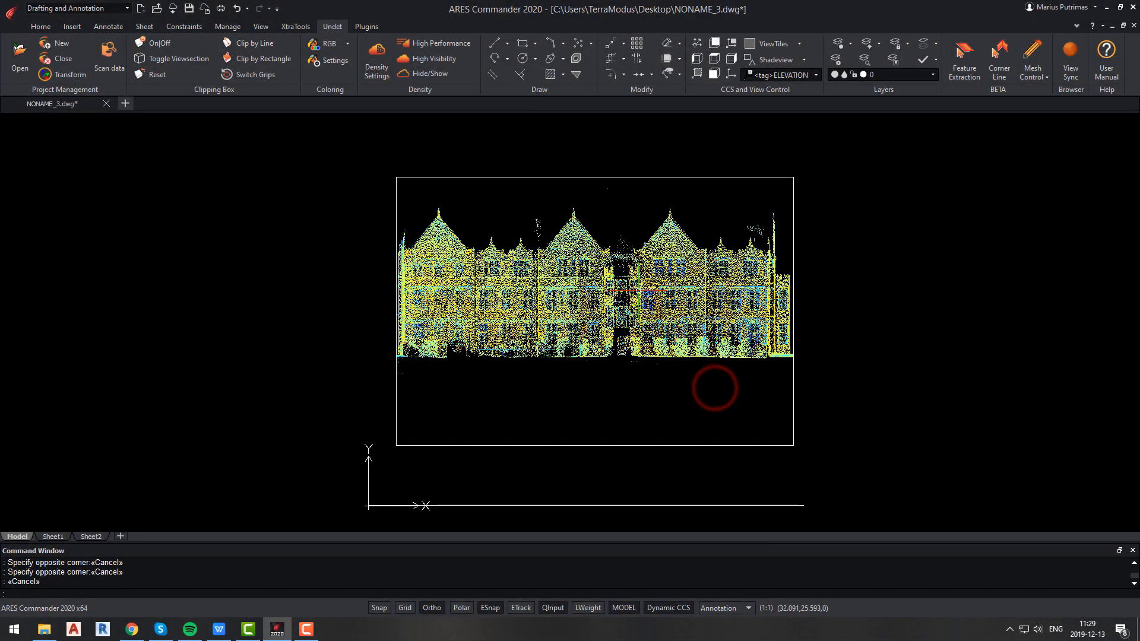
Select the clip box and, with Ortho on, stretch its side face inward to a thin slice of the facade.
{"action": "left_click", "coordinate": [656, 288]}
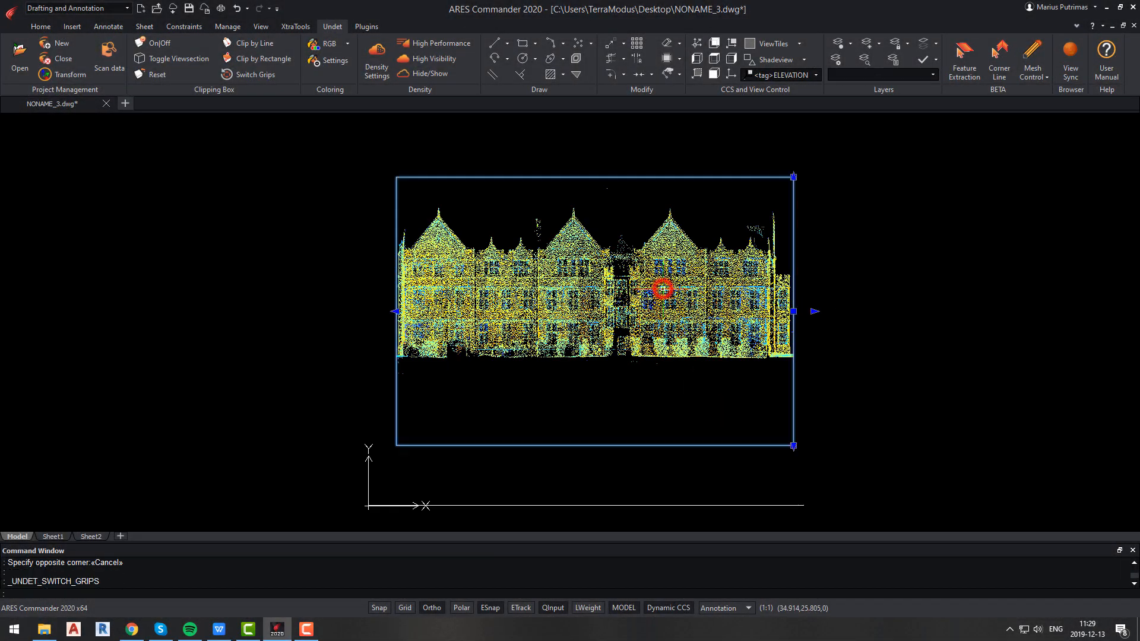
{"action": "left_click", "coordinate": [810, 311]}
{"action": "key", "text": "F8"}
{"action": "left_click", "coordinate": [483, 312]}
{"action": "key", "text": "Escape"}
Switch to a top view and stretch the clip box's depth grip to narrow the slice.
{"action": "left_click", "coordinate": [714, 73]}
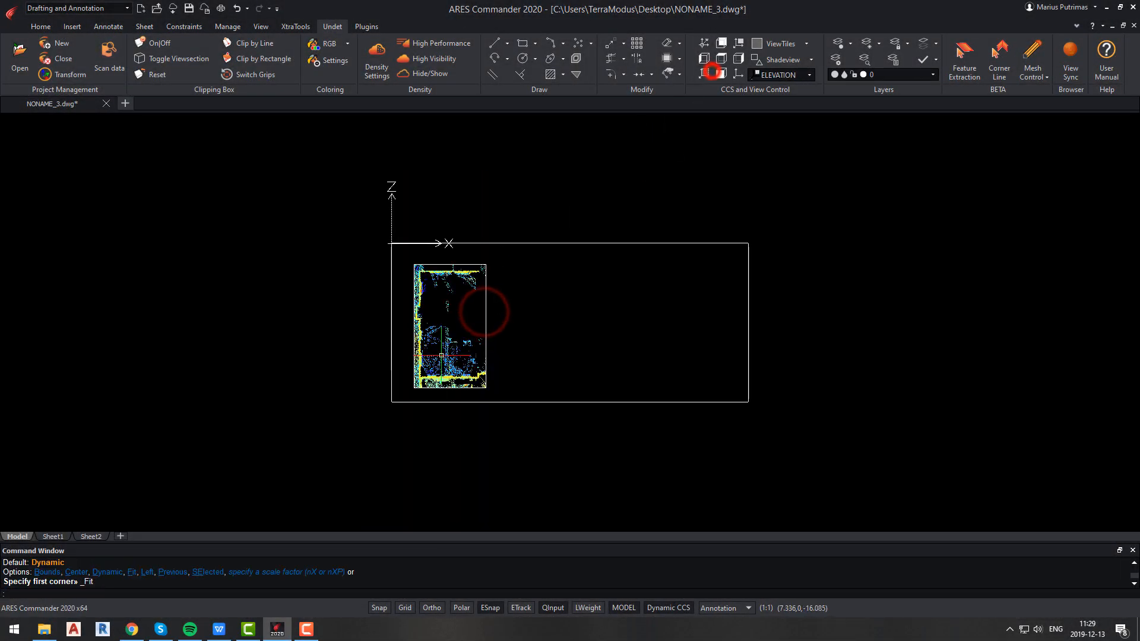
{"action": "left_click", "coordinate": [468, 340]}
{"action": "left_click", "coordinate": [451, 386]}
{"action": "scroll", "coordinate": [459, 296], "scroll_direction": "up", "scroll_amount": 5}
{"action": "left_click", "coordinate": [435, 233]}
{"action": "key", "text": "Escape"}
Return to the plan view of the current ELEVATION coordinate system.
{"action": "type", "text": "plan"}
{"action": "key", "text": "Return"}
{"action": "key", "text": "Return"}
{"action": "scroll", "coordinate": [417, 267], "scroll_direction": "down", "scroll_amount": 2}
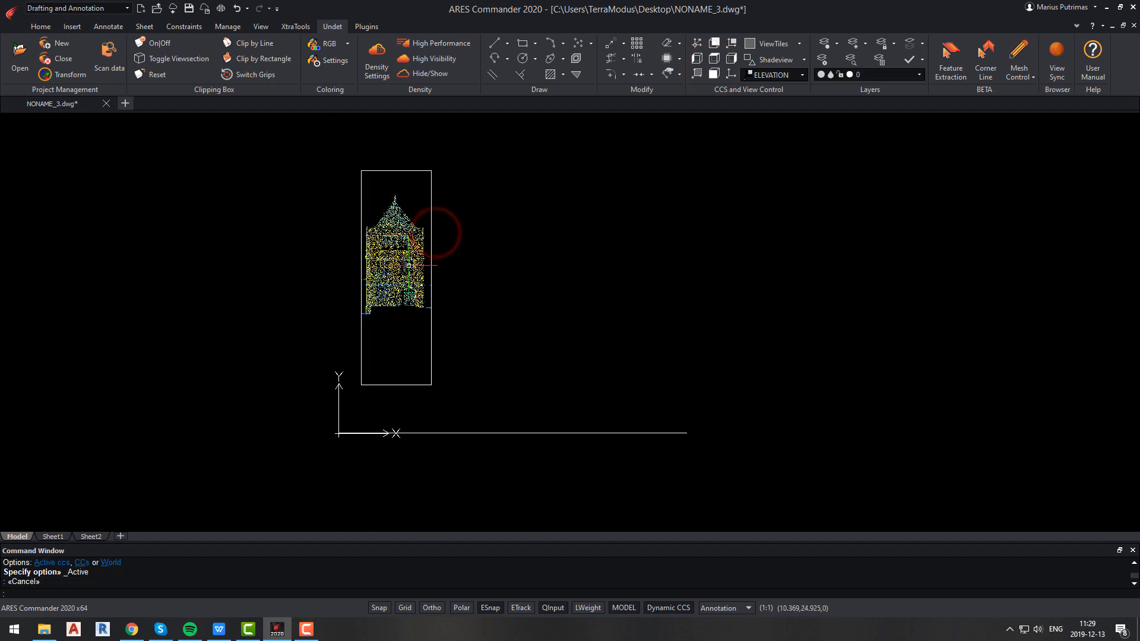
Stretch the clip box's top face upward so the slice encloses the full height of the facade.
{"action": "scroll", "coordinate": [417, 267], "scroll_direction": "up", "scroll_amount": 1}
{"action": "left_click", "coordinate": [394, 415]}
{"action": "left_click", "coordinate": [394, 429]}
{"action": "left_click", "coordinate": [393, 323]}
{"action": "left_click", "coordinate": [394, 149]}
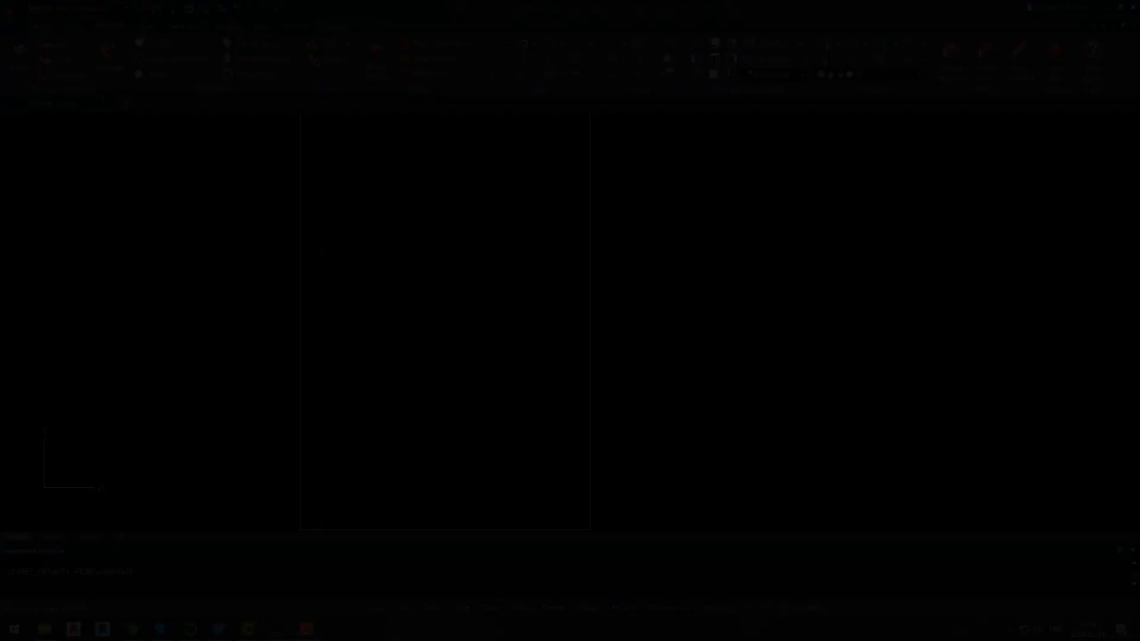
{"action": "left_click", "coordinate": [688, 452]}
{"action": "key", "text": "Escape"}
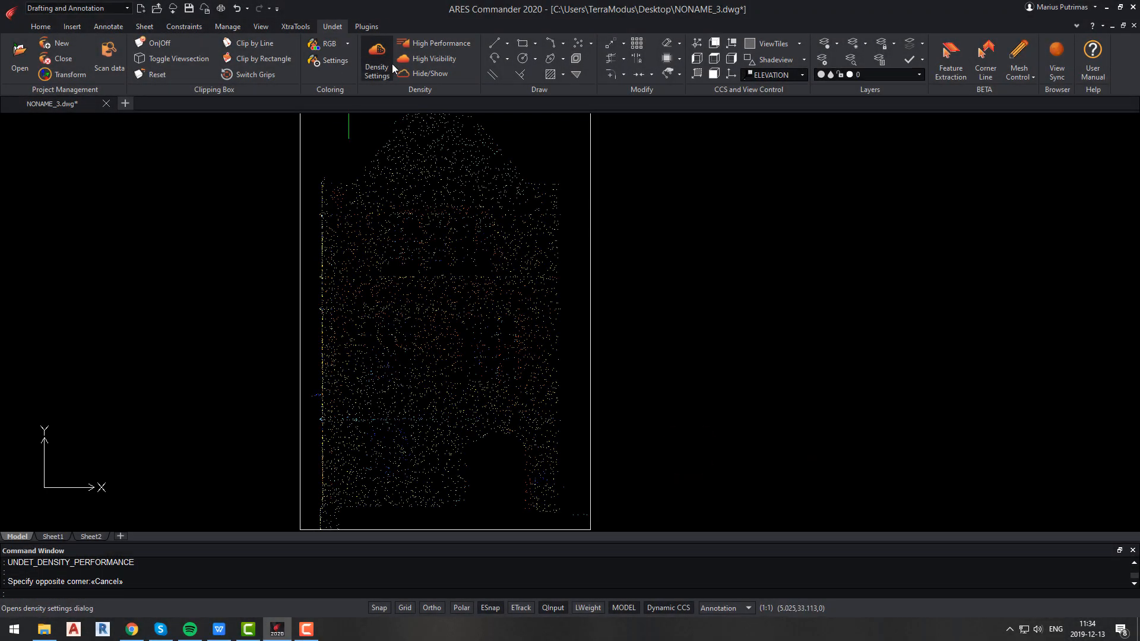
Switch the point cloud density to High Visibility and zoom into the facade detail.
{"action": "left_click", "coordinate": [434, 58]}
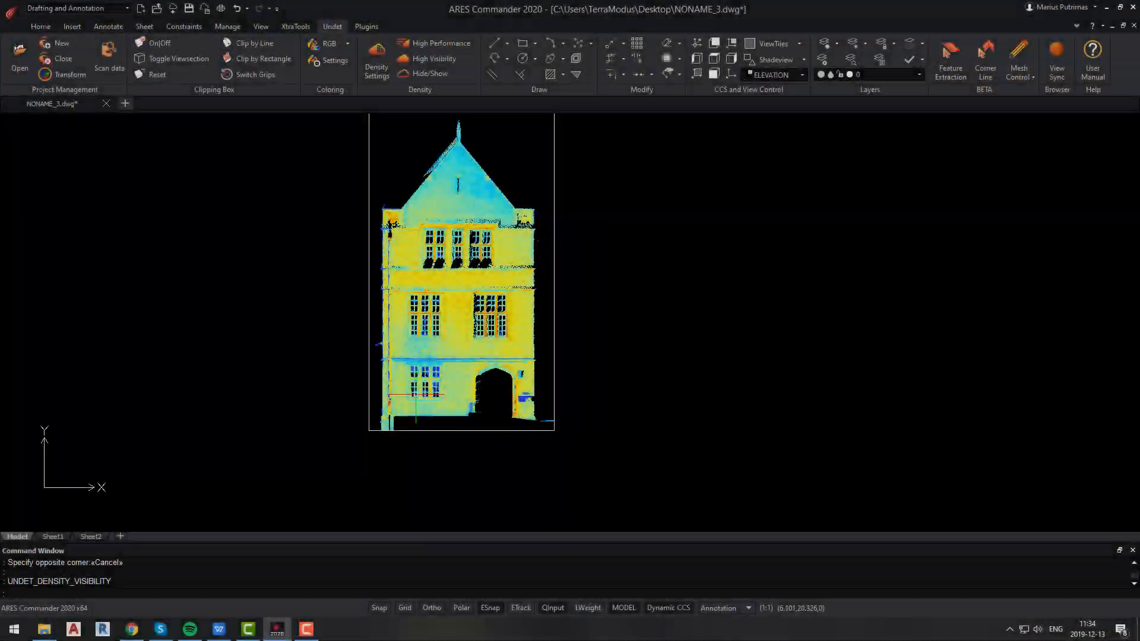
{"action": "scroll", "coordinate": [324, 421], "scroll_direction": "up", "scroll_amount": 5}
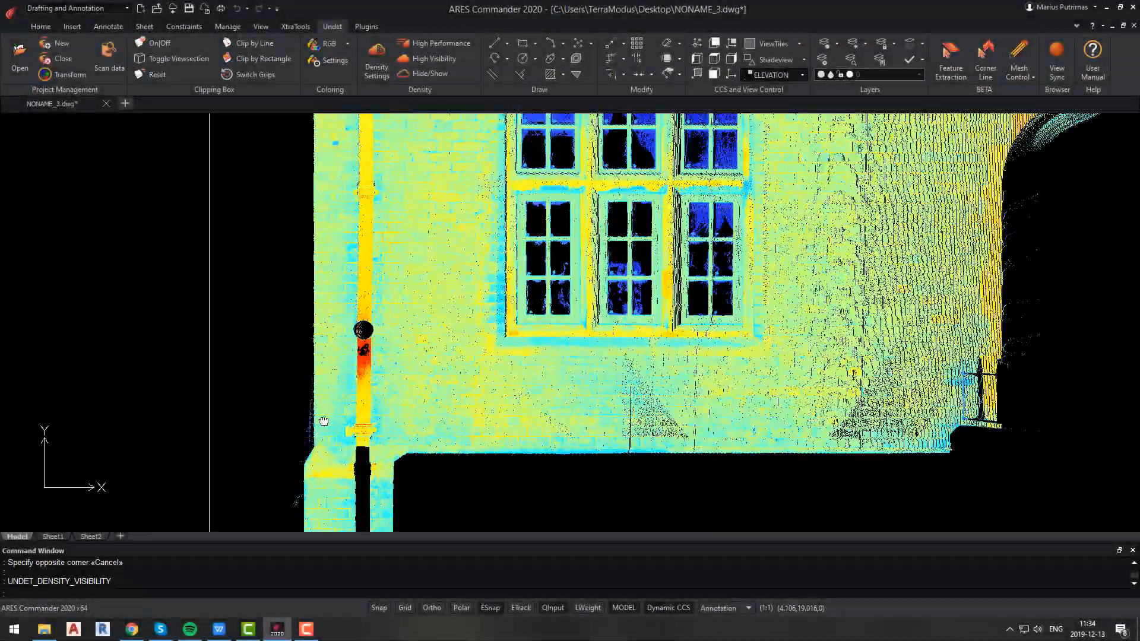
{"action": "middle_click_drag", "start_coordinate": [323, 421], "coordinate": [388, 300]}
{"action": "scroll", "coordinate": [368, 408], "scroll_direction": "up", "scroll_amount": 4}
{"action": "scroll", "coordinate": [370, 406], "scroll_direction": "up", "scroll_amount": 3}
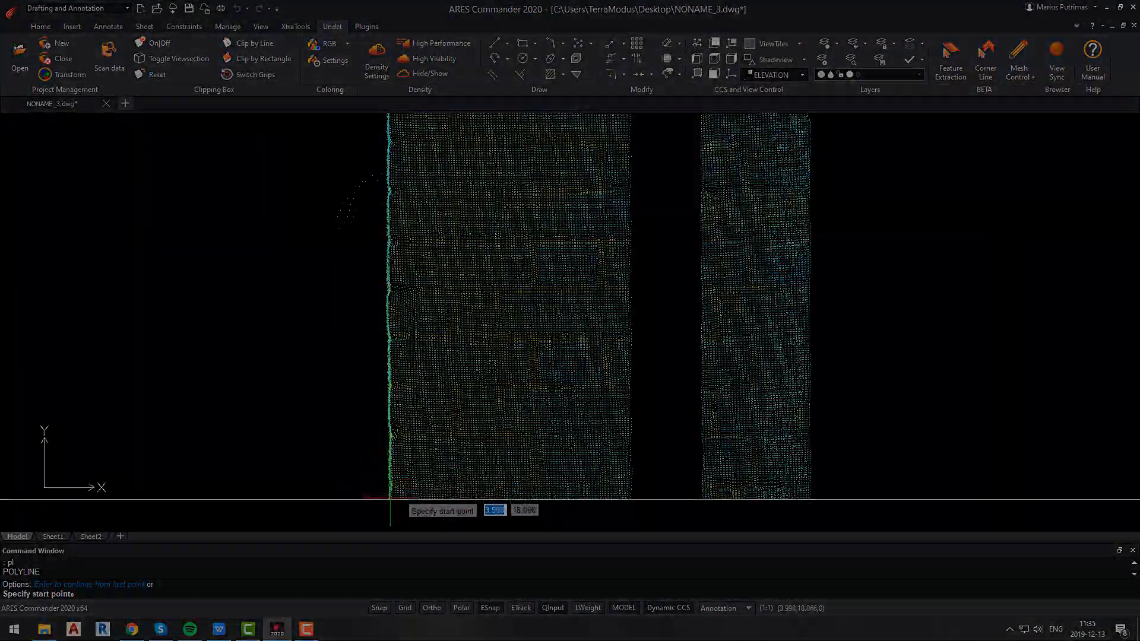
Trace the facade outline and window openings with polylines and rectangles, toggling Ortho as needed.
{"action": "key", "text": "F8"}
{"action": "key", "text": "Escape"}
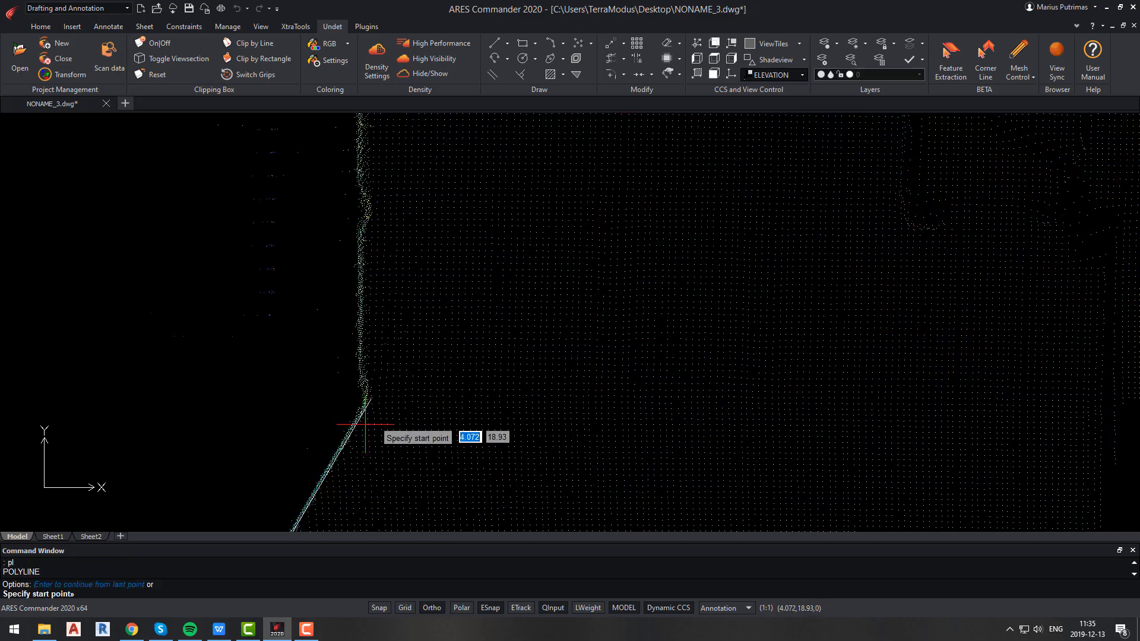
{"action": "scroll", "coordinate": [364, 424], "scroll_direction": "down", "scroll_amount": 3}
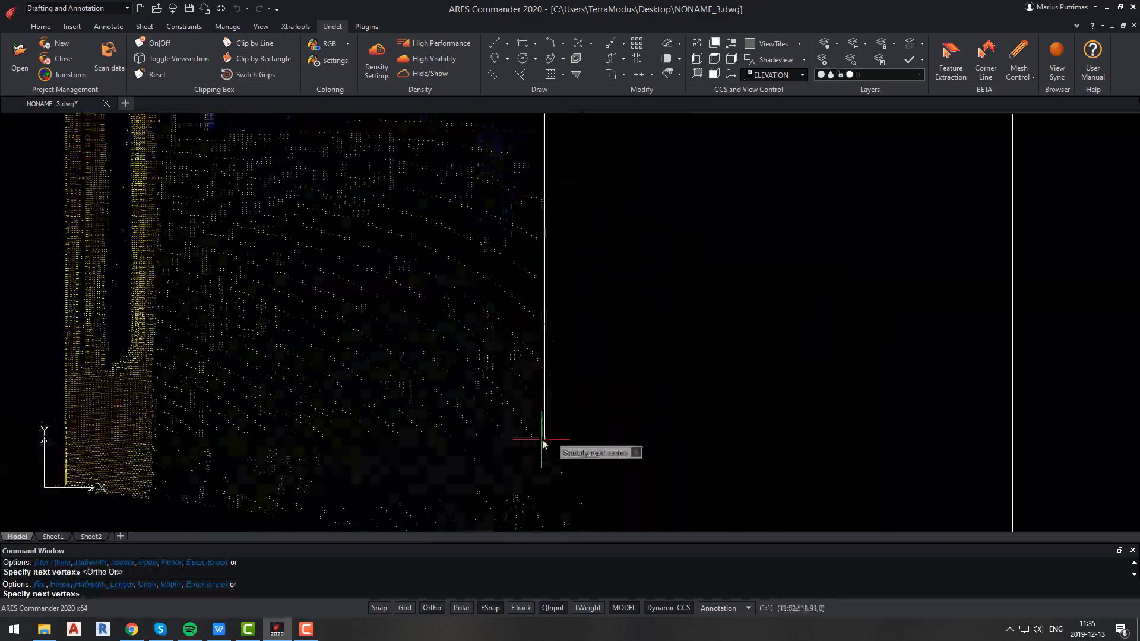
{"action": "scroll", "coordinate": [558, 474], "scroll_direction": "down", "scroll_amount": 2}
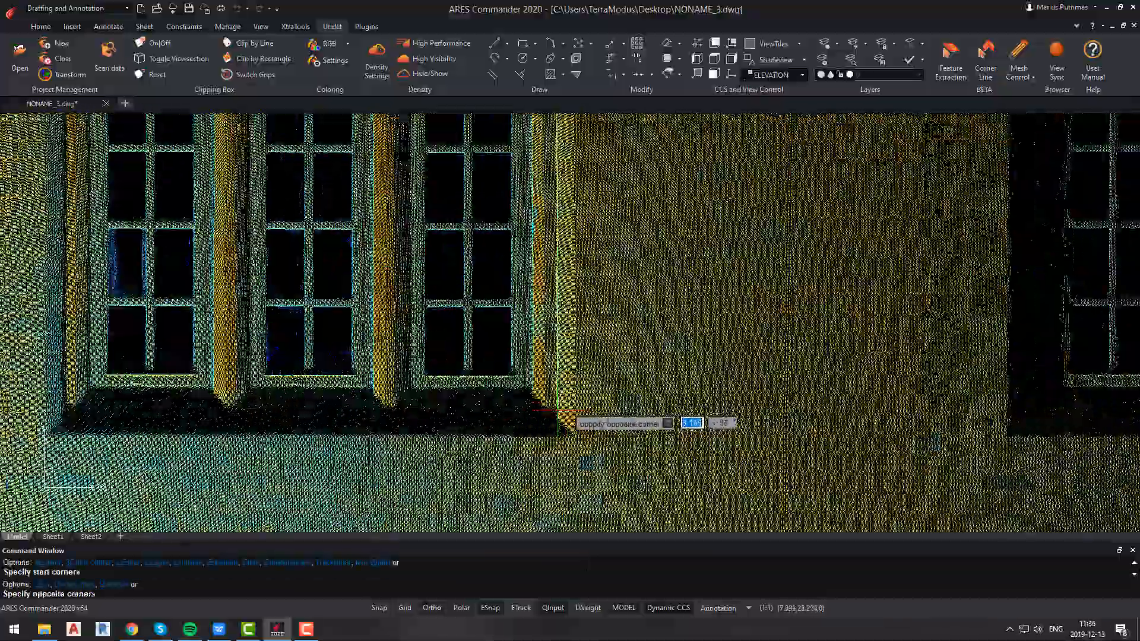
{"action": "key", "text": "Escape"}
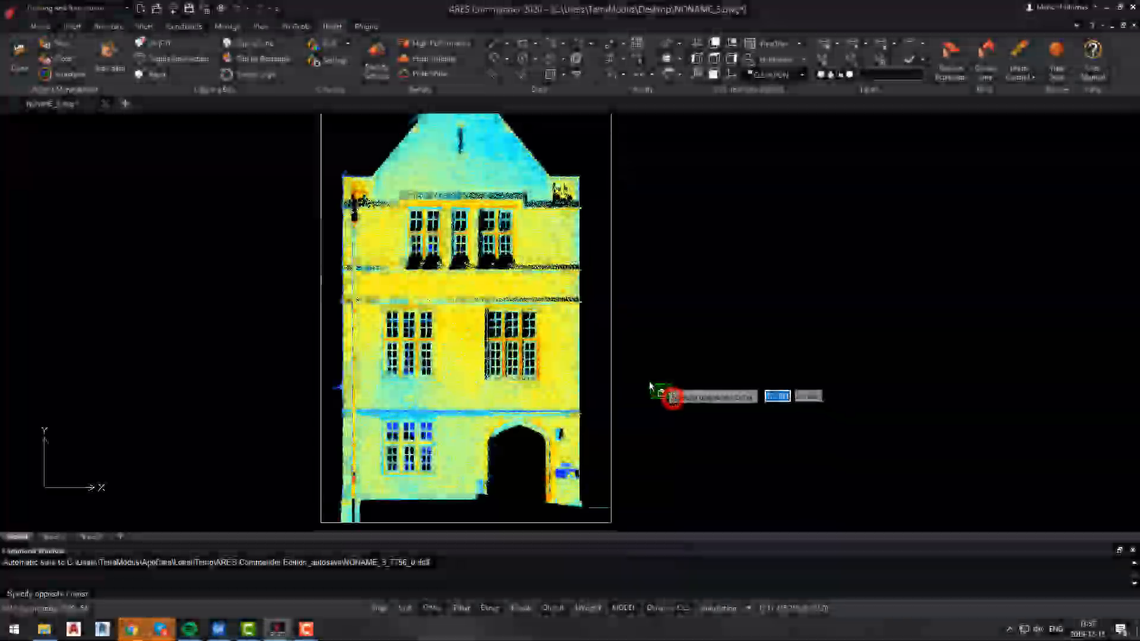
{"action": "key", "text": "Escape"}
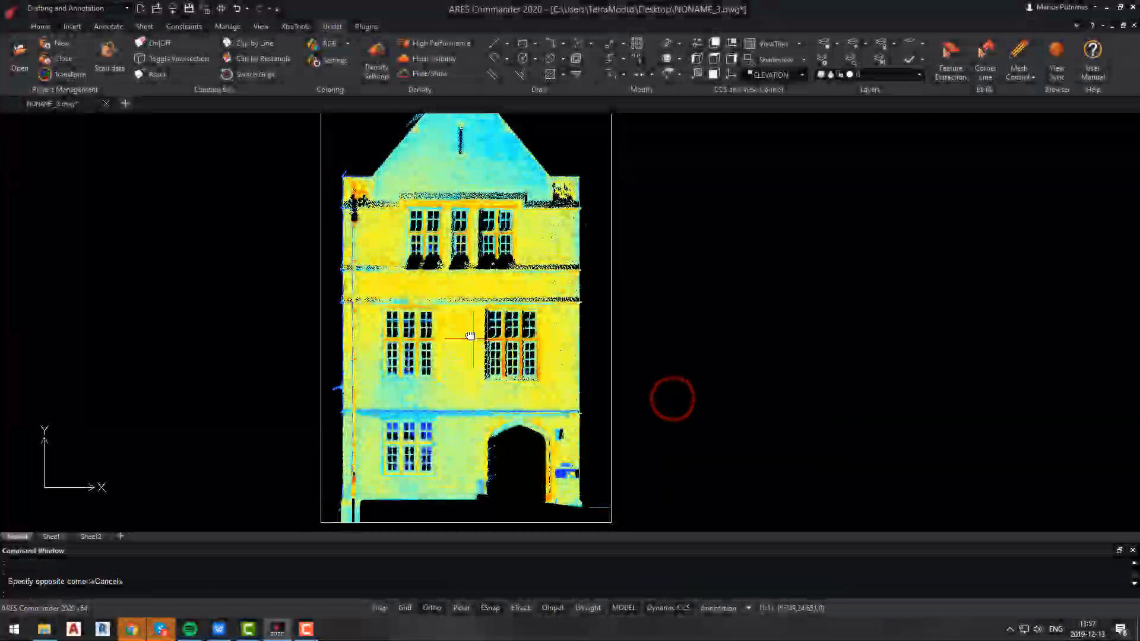
{"action": "middle_click_drag", "start_coordinate": [470, 336], "coordinate": [519, 338], "text": "shift"}
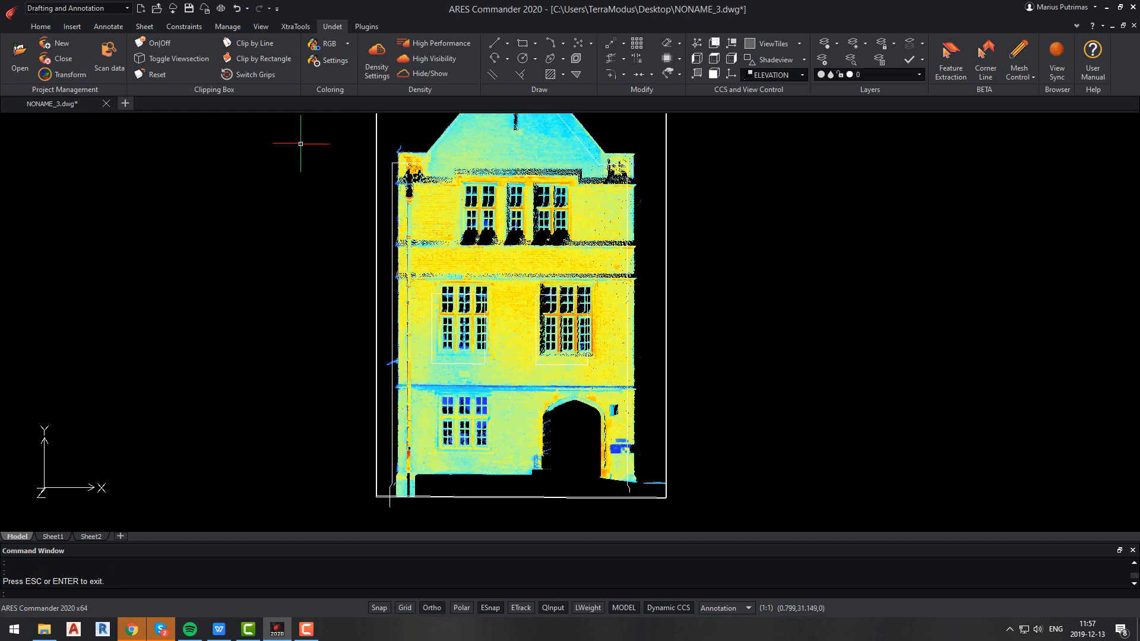
Hide the point cloud and orbit around to inspect the traced facade lines.
{"action": "left_click", "coordinate": [400, 75]}
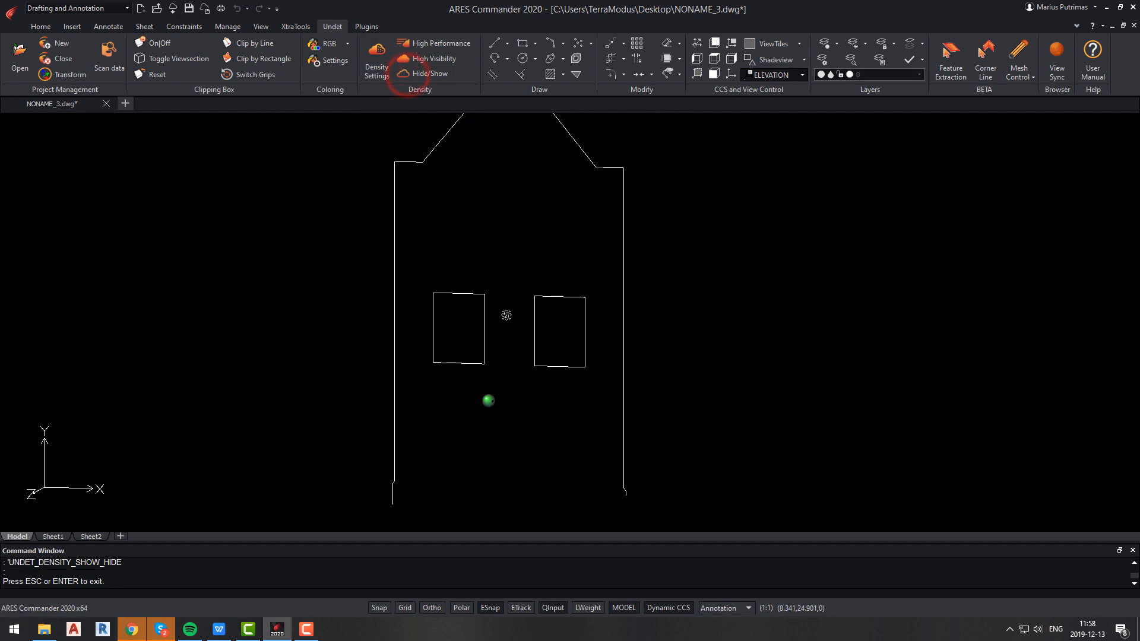
{"action": "middle_click_drag", "start_coordinate": [503, 315], "coordinate": [468, 374], "text": "shift"}
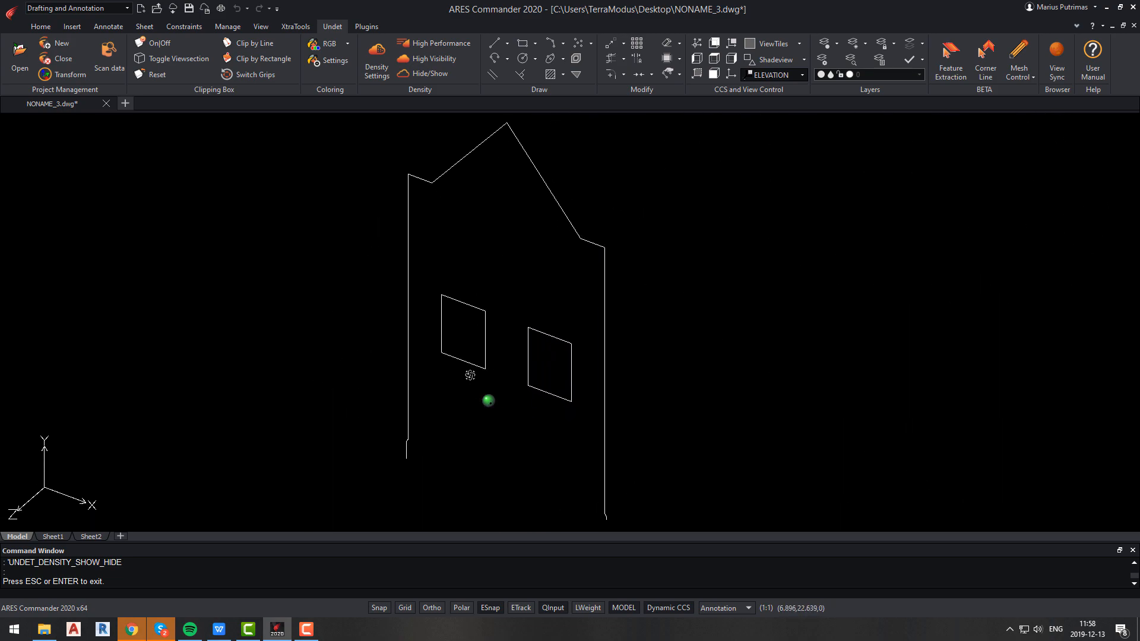
Show the point cloud again and return to the plan view of the active coordinate system.
{"action": "left_click", "coordinate": [435, 72]}
{"action": "middle_click_drag", "start_coordinate": [558, 337], "coordinate": [667, 305], "text": "shift"}
{"action": "type", "text": "n"}
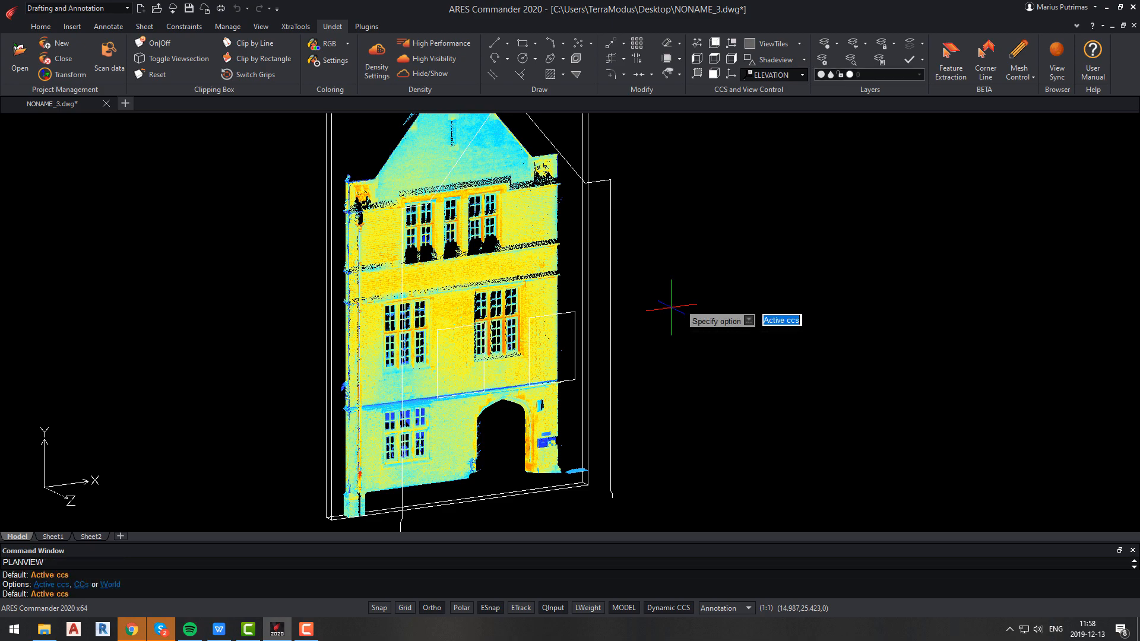
{"action": "key", "text": "Return"}
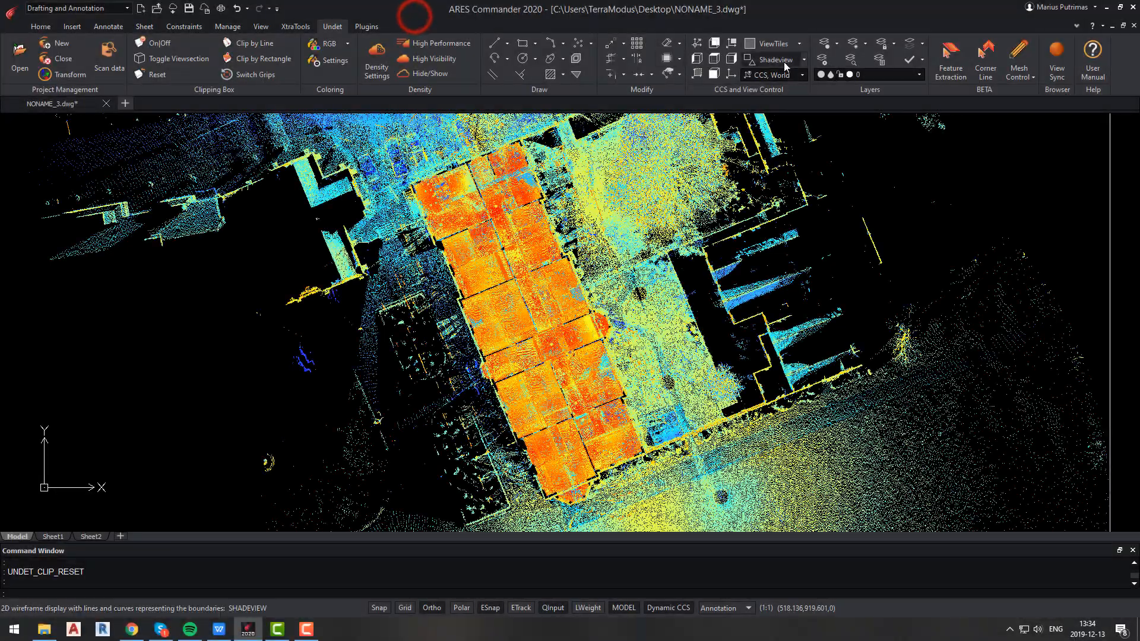
Define a new coordinate system with its origin at a building corner and X-axis along the wall.
{"action": "scroll", "coordinate": [784, 62], "scroll_direction": "up", "scroll_amount": 1}
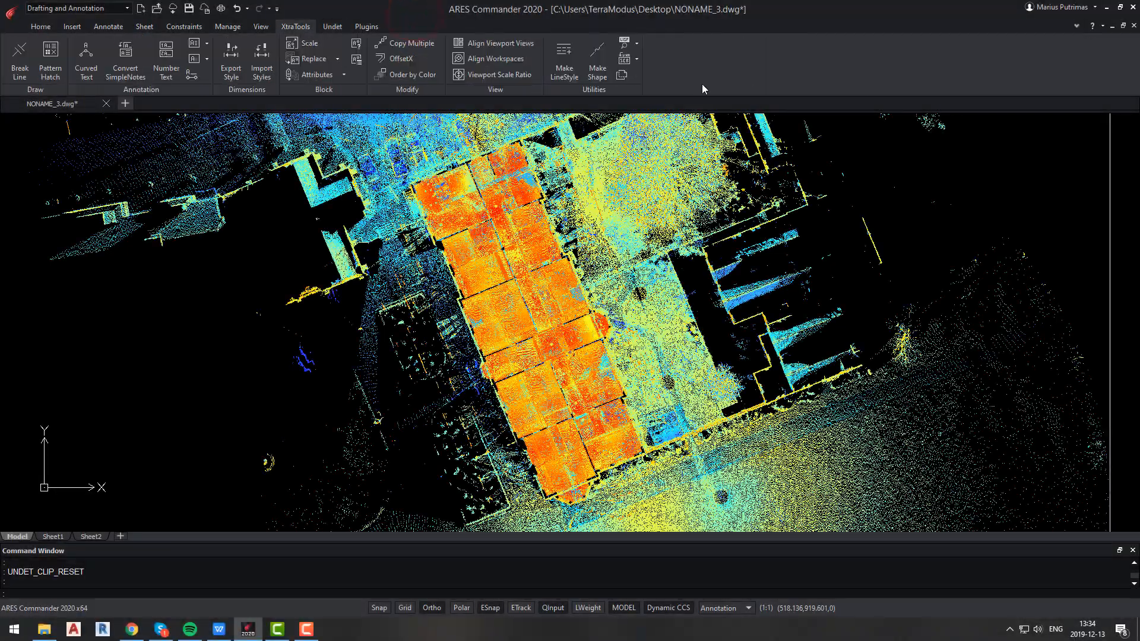
{"action": "scroll", "coordinate": [702, 85], "scroll_direction": "down", "scroll_amount": 1}
{"action": "left_click", "coordinate": [695, 75]}
{"action": "scroll", "coordinate": [463, 314], "scroll_direction": "up", "scroll_amount": 10}
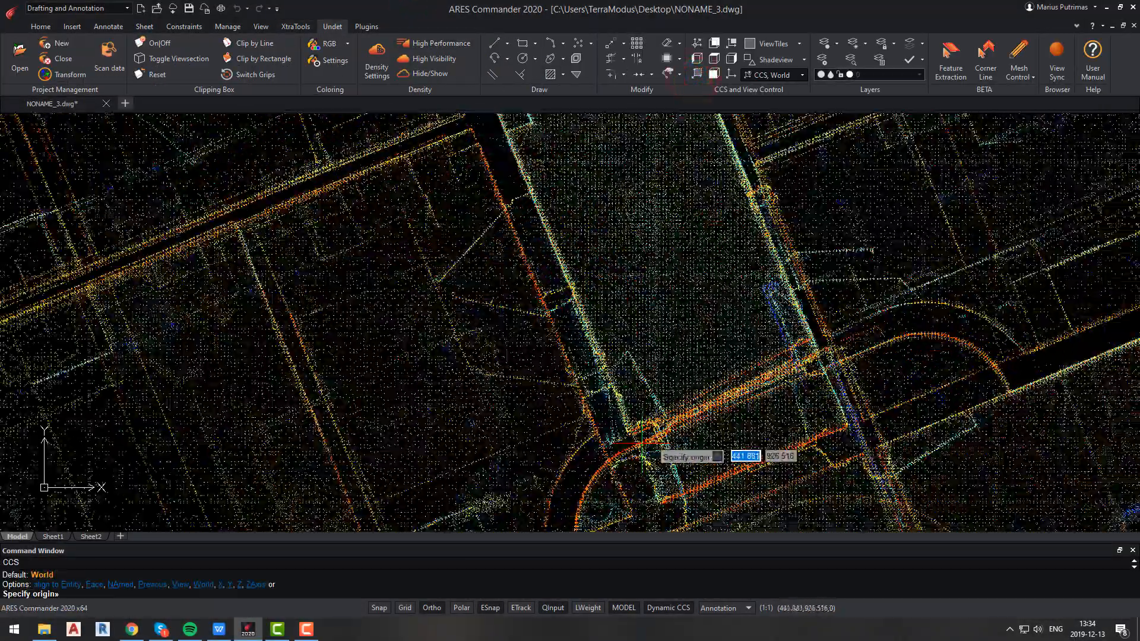
{"action": "scroll", "coordinate": [638, 444], "scroll_direction": "down", "scroll_amount": 2}
{"action": "left_click", "coordinate": [627, 475]}
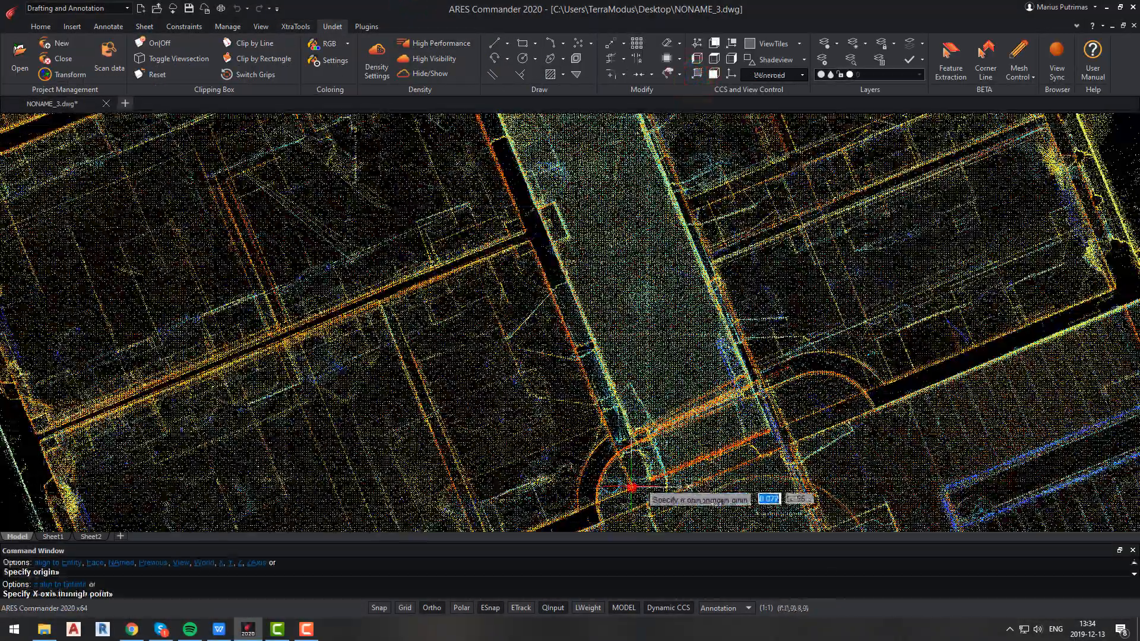
{"action": "scroll", "coordinate": [628, 474], "scroll_direction": "down", "scroll_amount": 4}
{"action": "key", "text": "F8"}
{"action": "scroll", "coordinate": [480, 134], "scroll_direction": "up", "scroll_amount": 8}
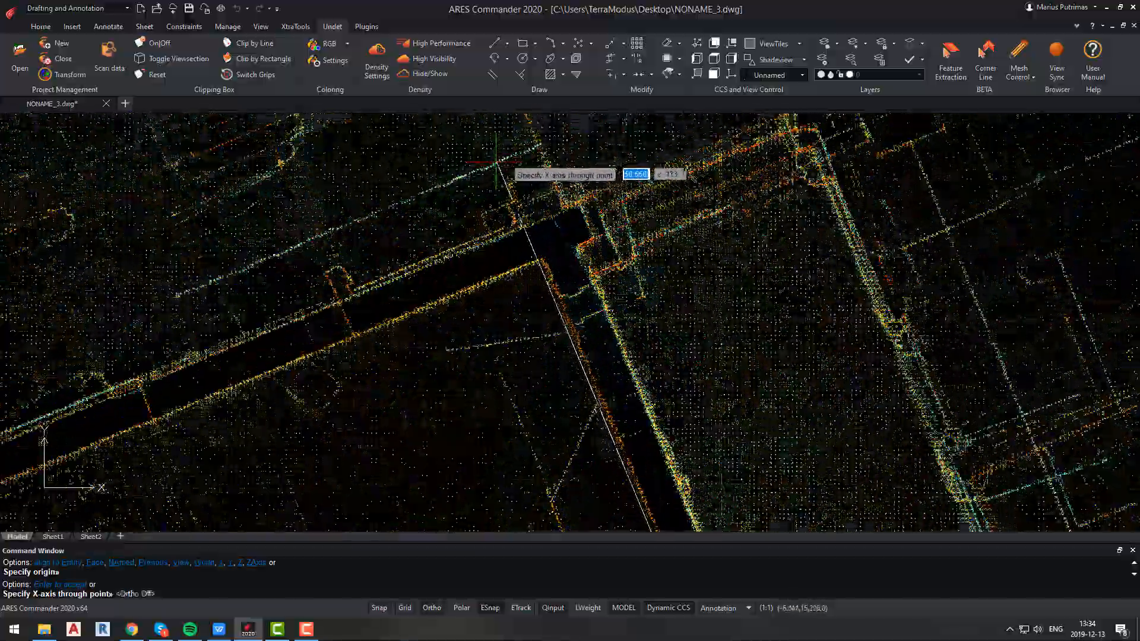
{"action": "left_click", "coordinate": [502, 159]}
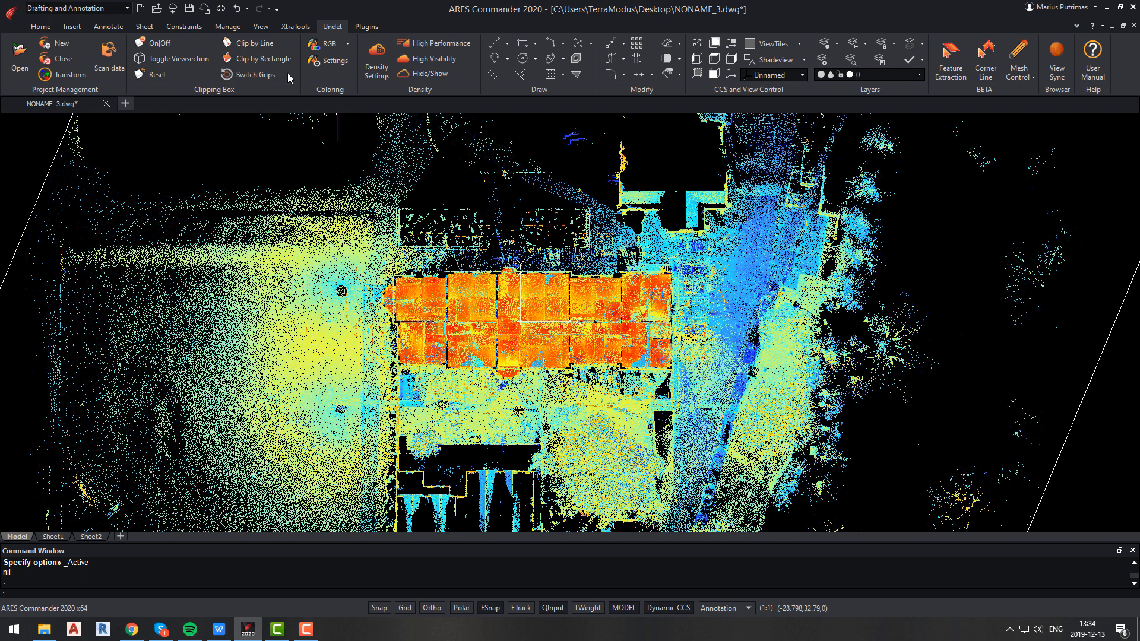
Clip the point cloud with a rectangle around the whole building footprint.
{"action": "left_click", "coordinate": [265, 58]}
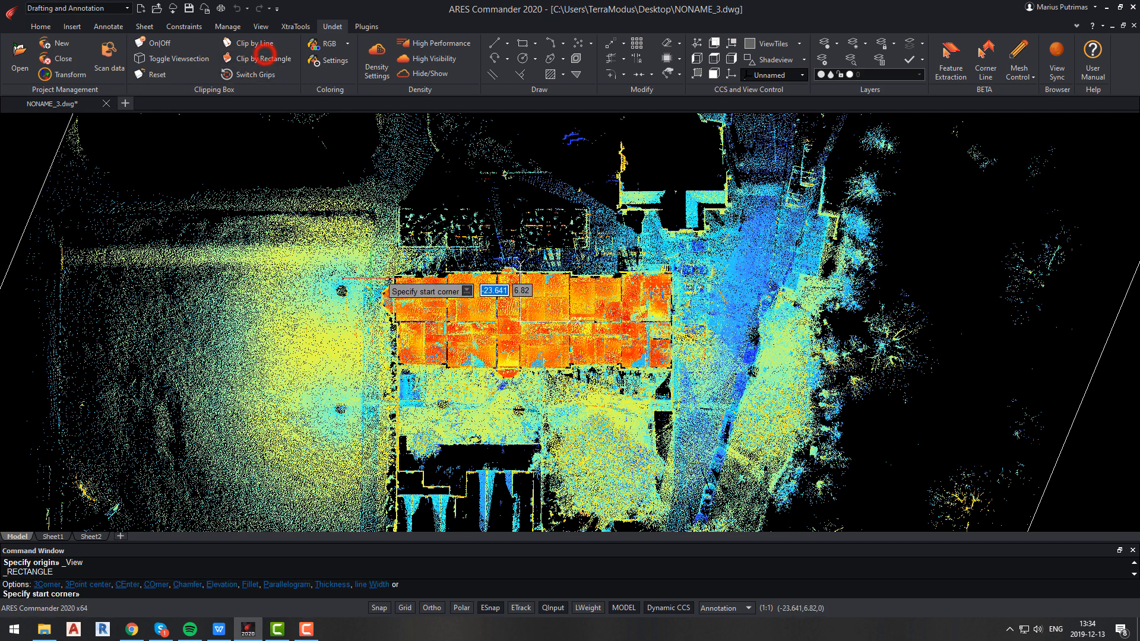
{"action": "left_click", "coordinate": [371, 247]}
{"action": "left_click", "coordinate": [697, 389]}
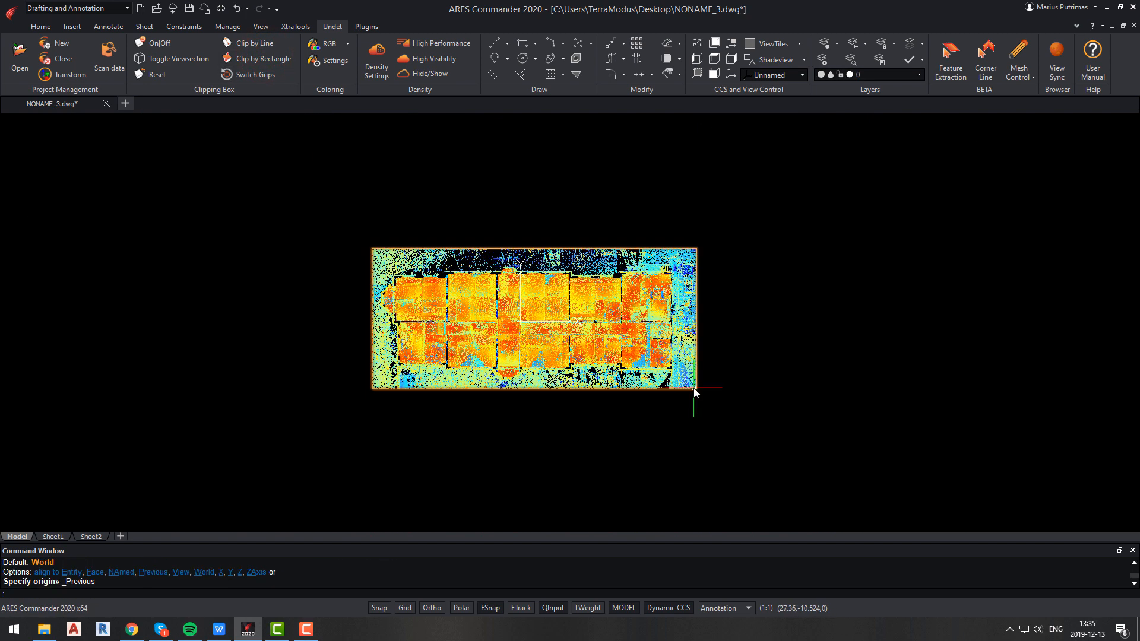
{"action": "scroll", "coordinate": [667, 374], "scroll_direction": "up", "scroll_amount": 2}
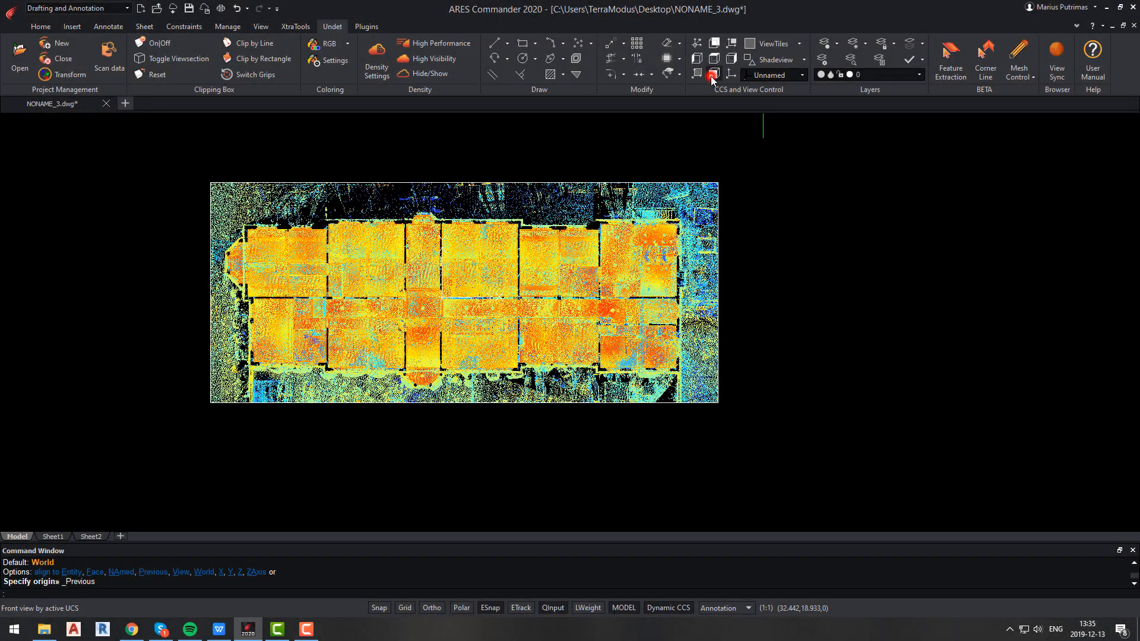
Switch to a front view and stretch the clip box's top face down to just above the roofs.
{"action": "left_click", "coordinate": [713, 74]}
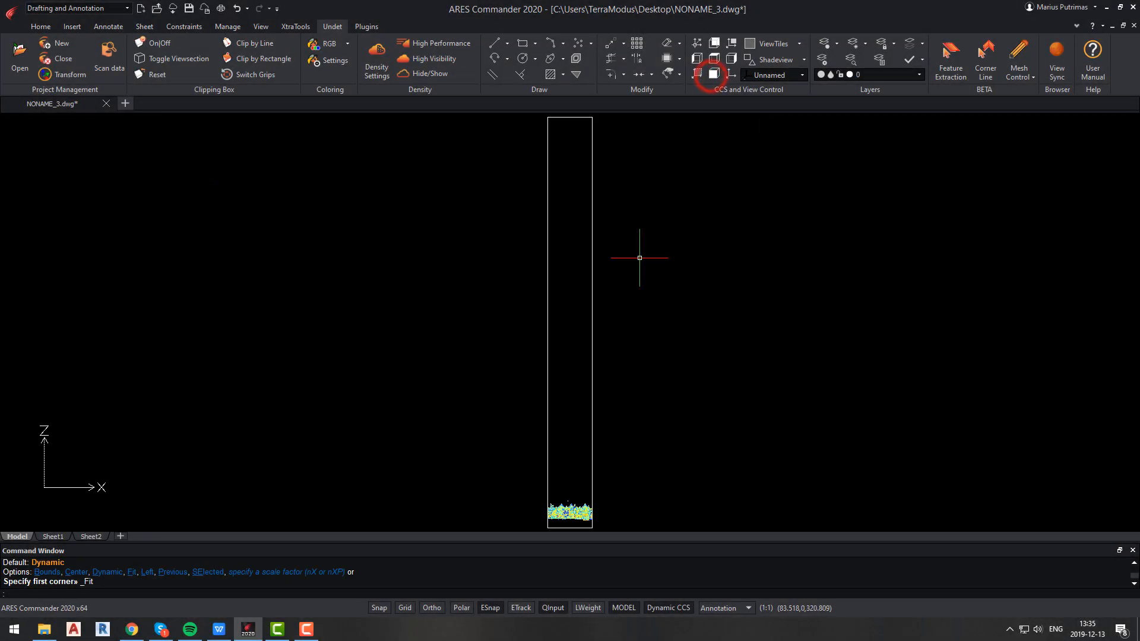
{"action": "left_click", "coordinate": [592, 169]}
{"action": "left_click", "coordinate": [569, 118]}
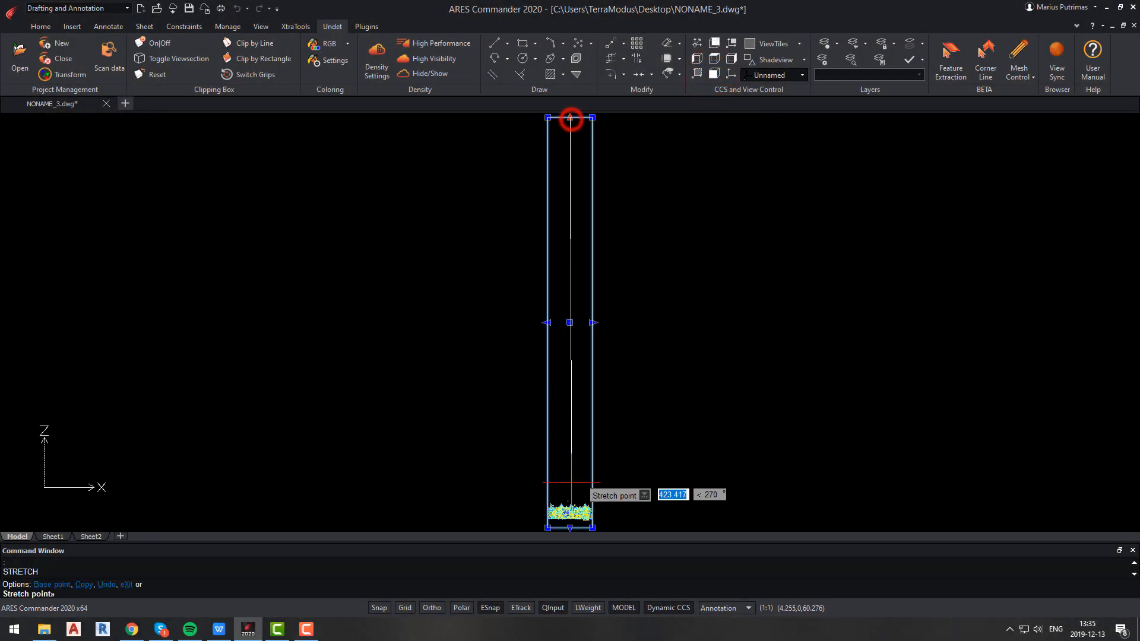
{"action": "left_click", "coordinate": [568, 496]}
{"action": "scroll", "coordinate": [576, 513], "scroll_direction": "up", "scroll_amount": 10}
{"action": "middle_click_drag", "start_coordinate": [574, 510], "coordinate": [585, 365]}
{"action": "key", "text": "Escape"}
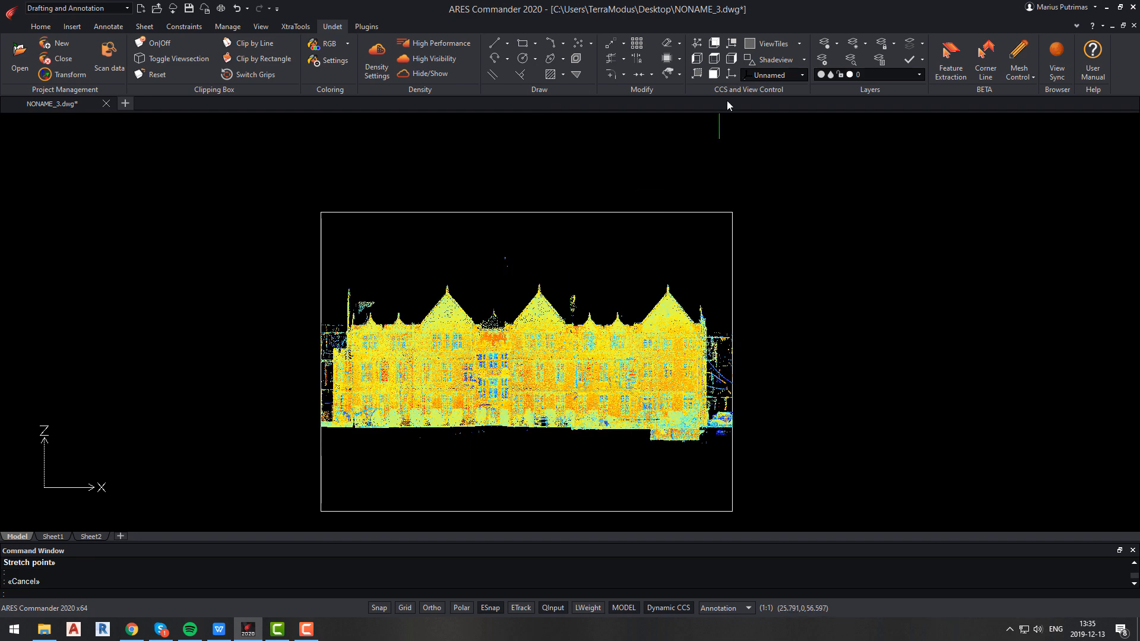
Create a coordinate system in the front view with origin left of the facade and a horizontal X-axis.
{"action": "left_click", "coordinate": [697, 74]}
{"action": "left_click", "coordinate": [289, 372]}
{"action": "key", "text": "F8"}
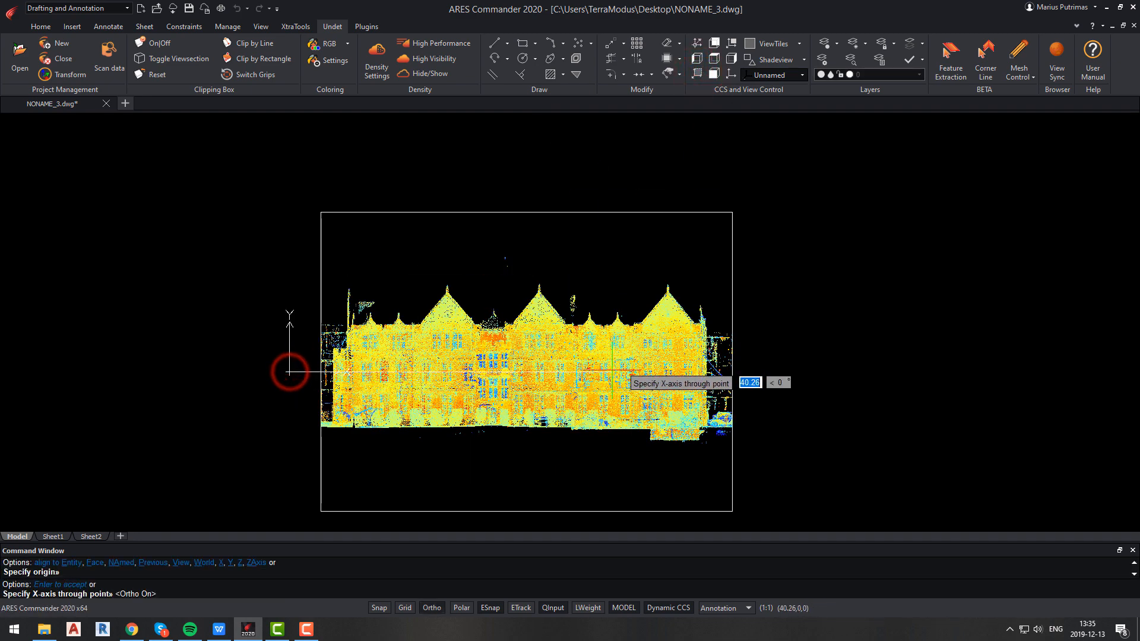
{"action": "left_click", "coordinate": [796, 374]}
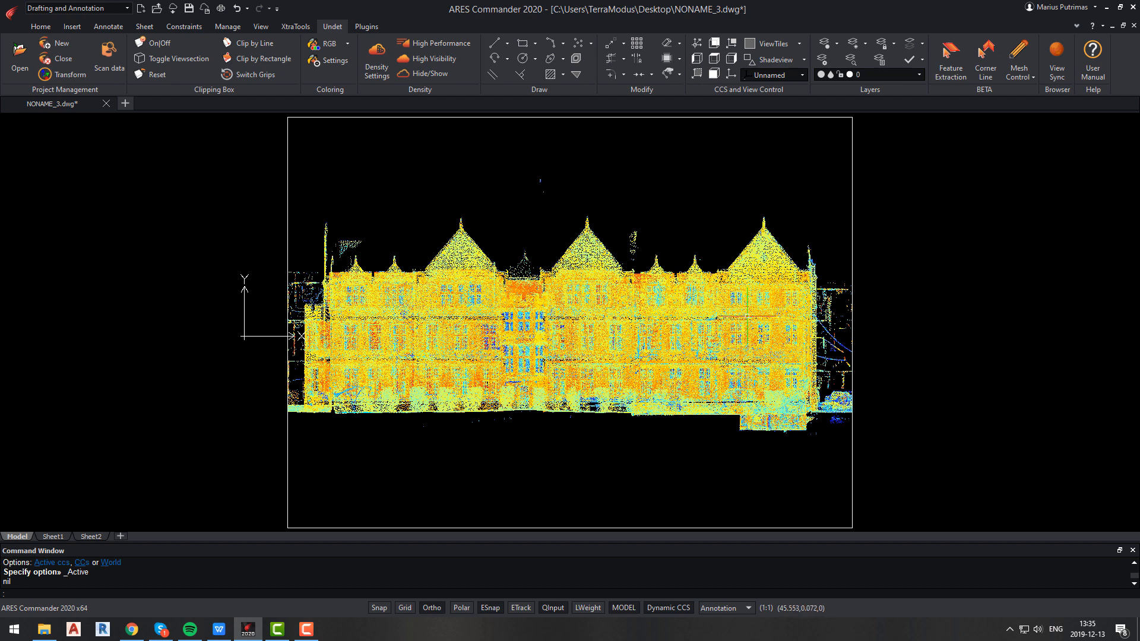
Open the coordinate system manager and rename the new unnamed coordinate system to section.
{"action": "type", "text": "UCSman"}
{"action": "key", "text": "Return"}
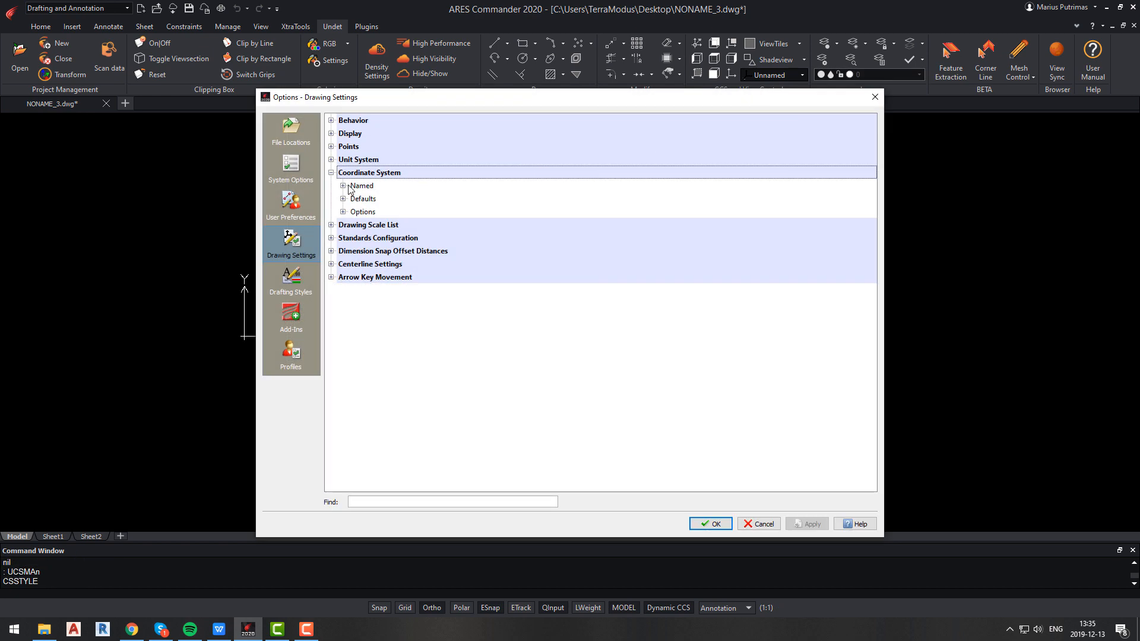
{"action": "left_click", "coordinate": [344, 185]}
{"action": "left_click", "coordinate": [440, 223]}
{"action": "type", "text": "sec"}
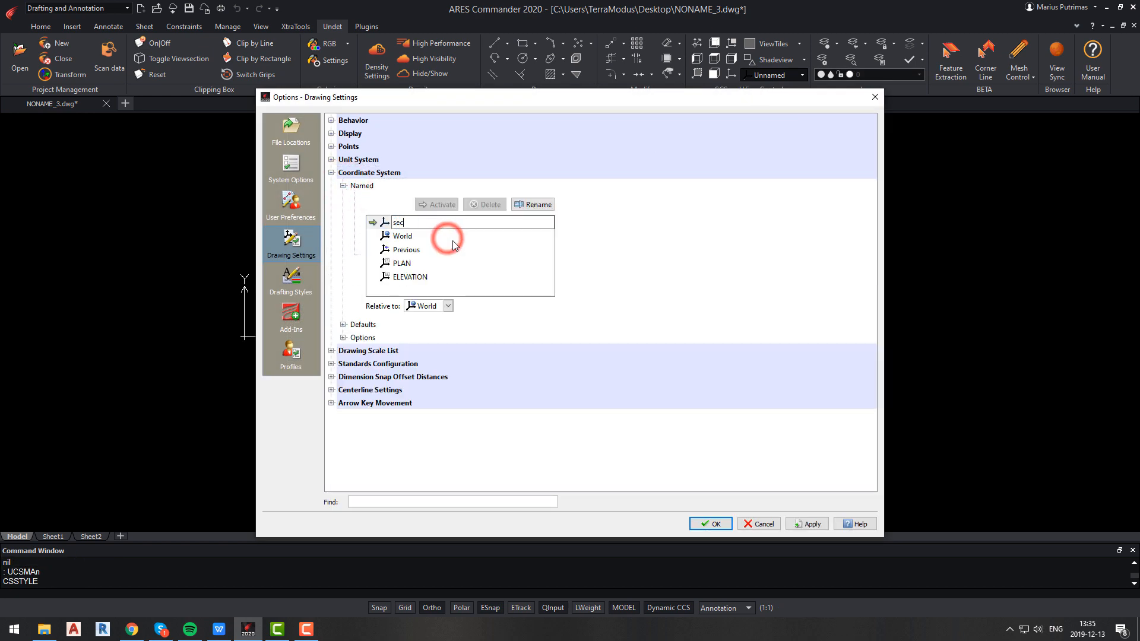
{"action": "type", "text": "tion"}
{"action": "key", "text": "Return"}
{"action": "left_click", "coordinate": [710, 524]}
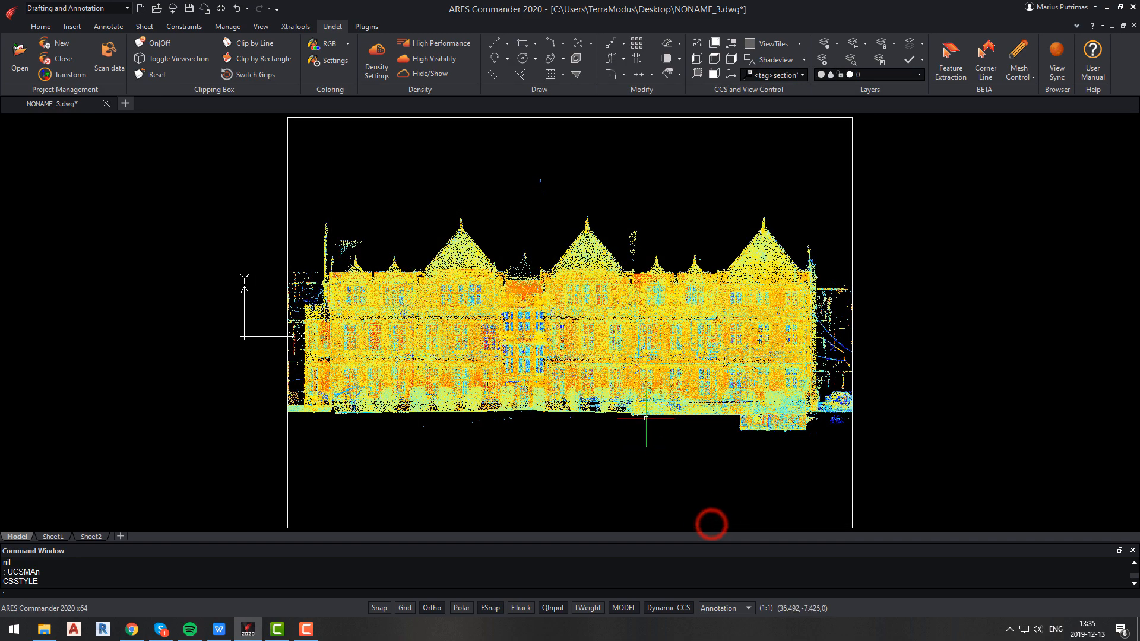
Switch the clip box grips and stretch its two faces together into a thin section slice.
{"action": "left_click", "coordinate": [714, 73]}
{"action": "left_click", "coordinate": [714, 73]}
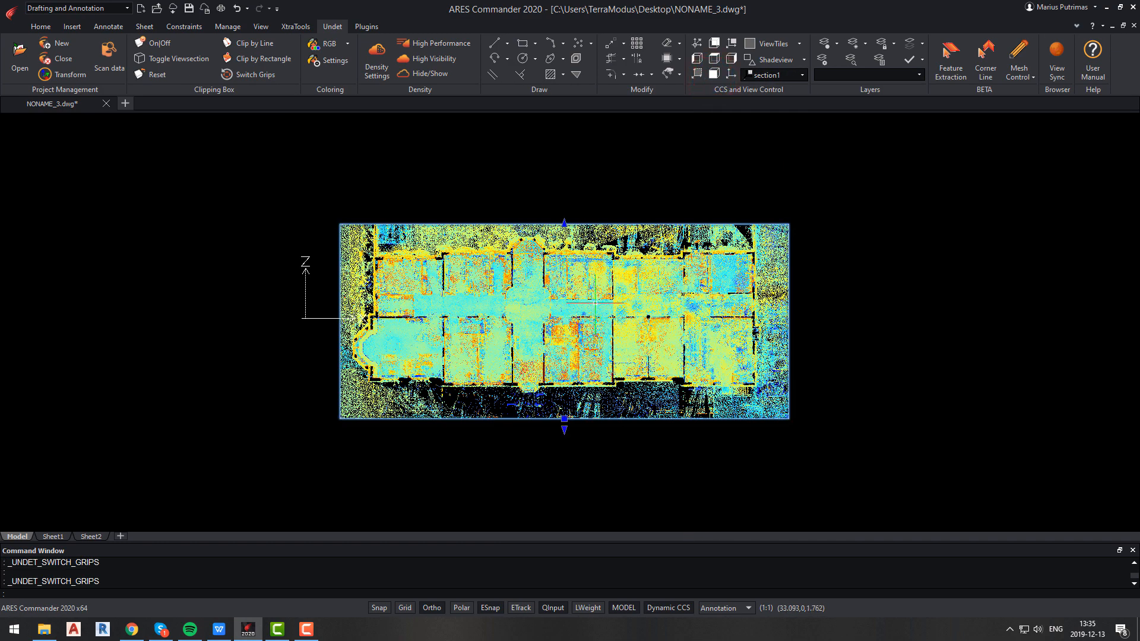
{"action": "left_click", "coordinate": [564, 224]}
{"action": "left_click", "coordinate": [572, 346]}
{"action": "left_click", "coordinate": [564, 422]}
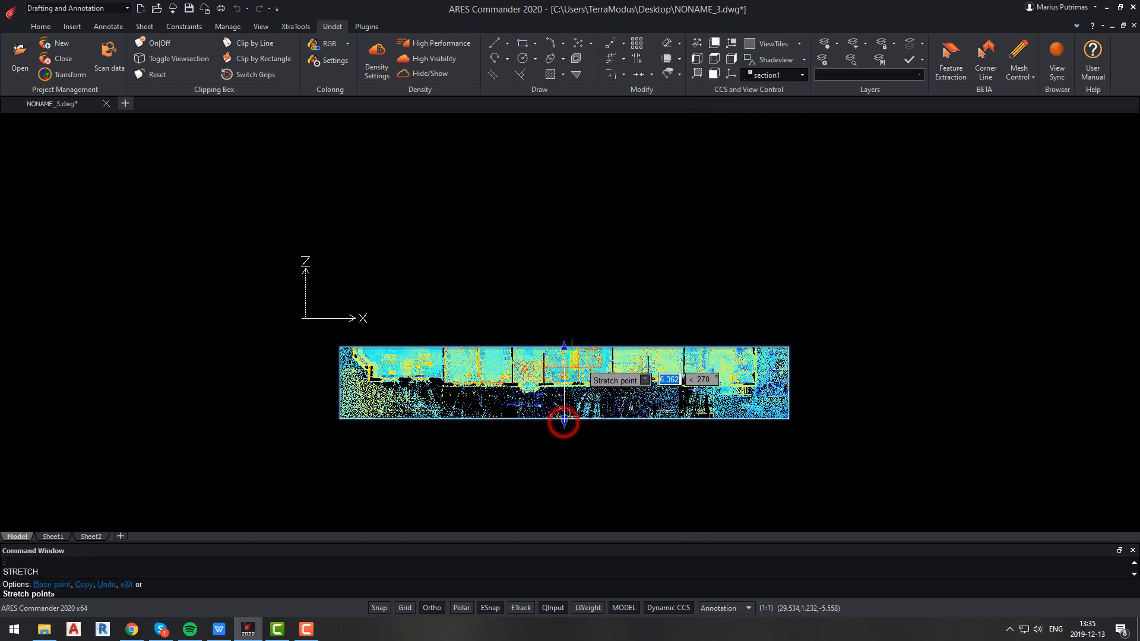
{"action": "left_click", "coordinate": [572, 366]}
{"action": "left_click", "coordinate": [565, 369]}
{"action": "scroll", "coordinate": [564, 360], "scroll_direction": "up", "scroll_amount": 5}
{"action": "left_click", "coordinate": [569, 343]}
{"action": "key", "text": "Escape"}
{"action": "scroll", "coordinate": [582, 399], "scroll_direction": "down", "scroll_amount": 2}
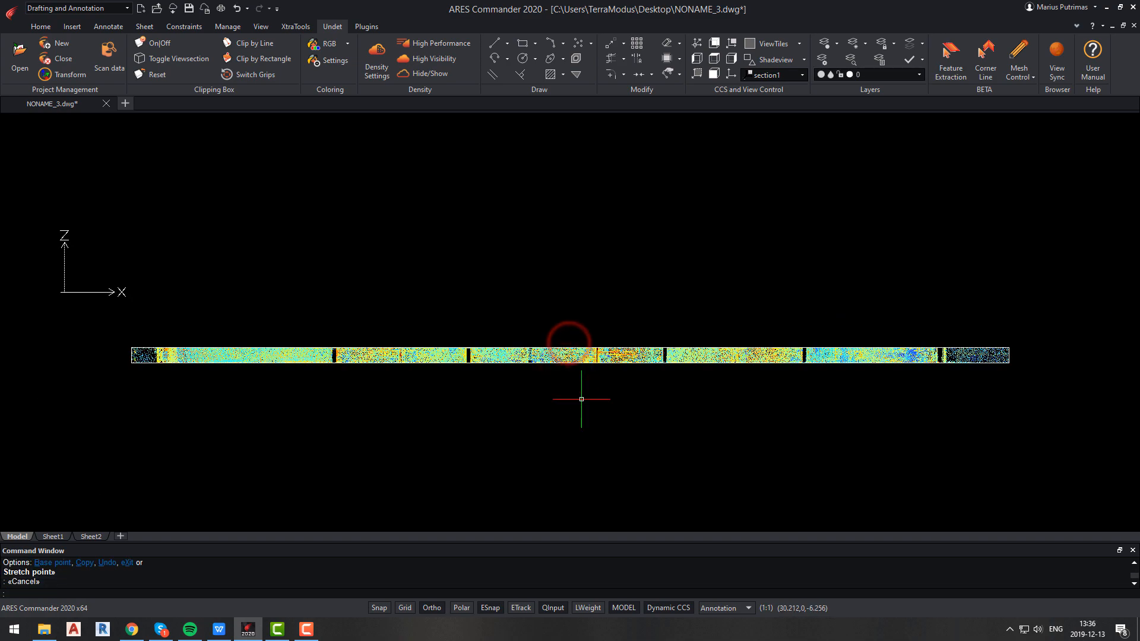
Switch to the plan view of the active section coordinate system.
{"action": "key", "text": "Return"}
{"action": "key", "text": "Return"}
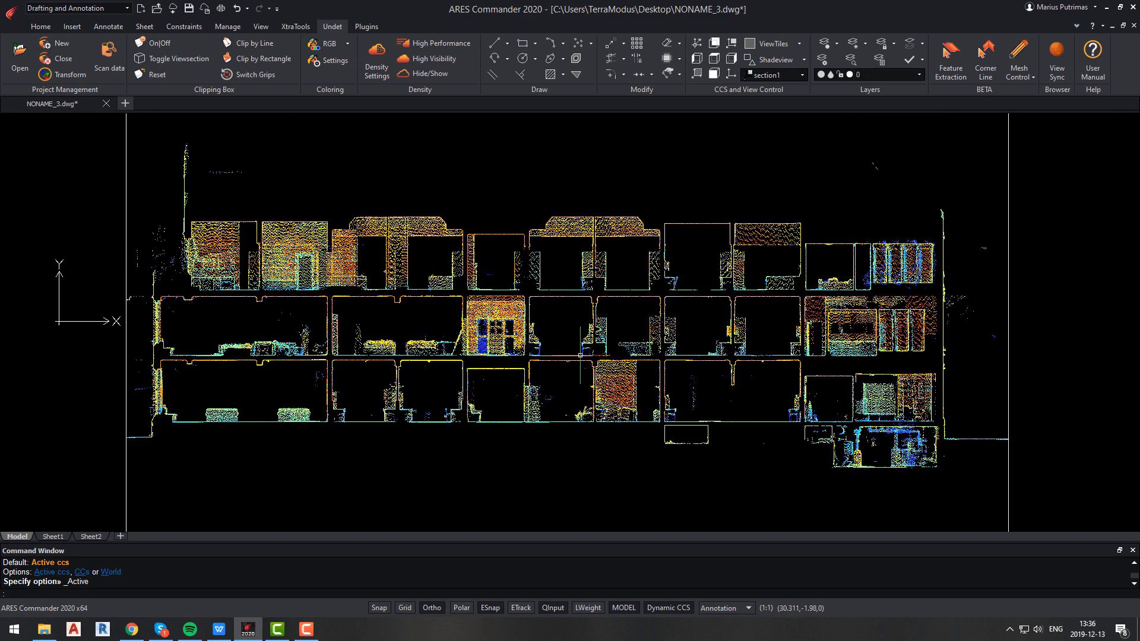
Draw a rectangle tracing the outline of a room in the section slice.
{"action": "type", "text": "rec"}
{"action": "key", "text": "Return"}
{"action": "scroll", "coordinate": [440, 303], "scroll_direction": "up", "scroll_amount": 4}
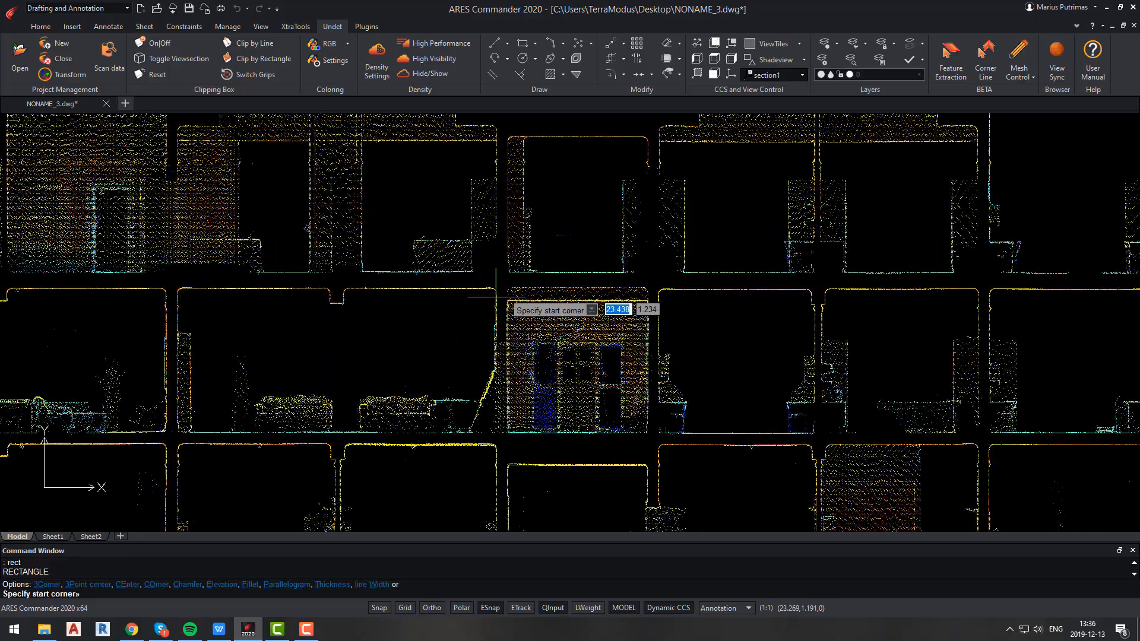
{"action": "left_click", "coordinate": [496, 288]}
{"action": "left_click", "coordinate": [175, 434]}
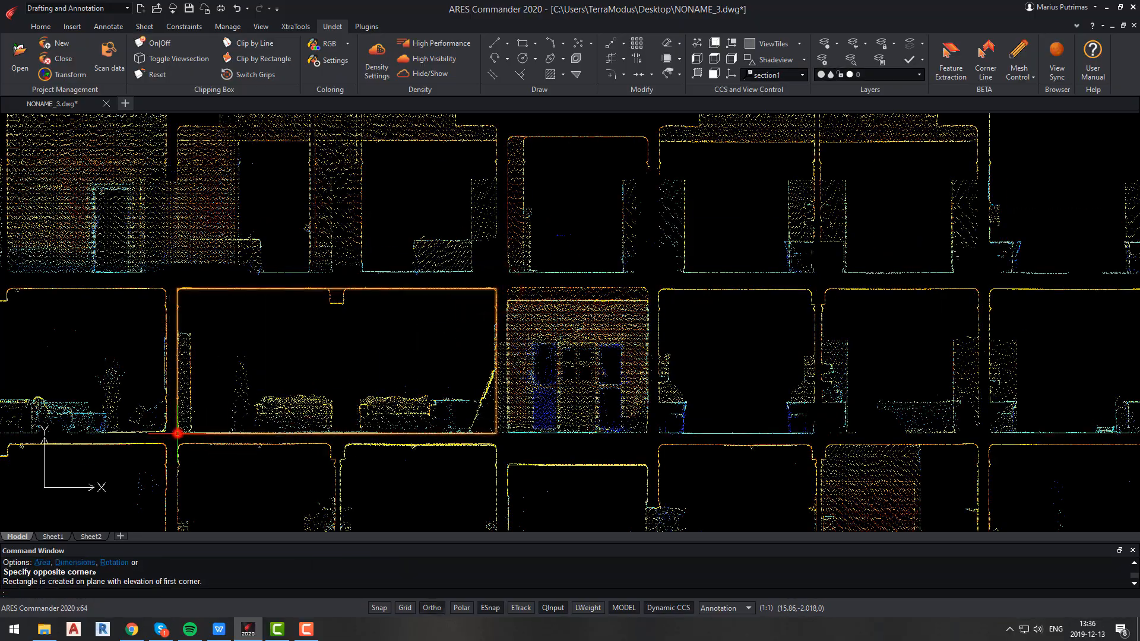
{"action": "scroll", "coordinate": [237, 403], "scroll_direction": "down", "scroll_amount": 5}
{"action": "key", "text": "Escape"}
Switch to the world plan view and start Clip by Line with a start point in front of the building's facade.
{"action": "middle_click_drag", "start_coordinate": [257, 396], "coordinate": [348, 381]}
{"action": "mouse_move", "coordinate": [348, 381]}
{"action": "middle_mouse_down", "text": "shift"}
{"action": "mouse_move", "coordinate": [340, 416]}
{"action": "mouse_move", "coordinate": [383, 372]}
{"action": "mouse_move", "coordinate": [366, 452]}
{"action": "mouse_move", "coordinate": [356, 379]}
{"action": "middle_mouse_up", "text": "shift"}
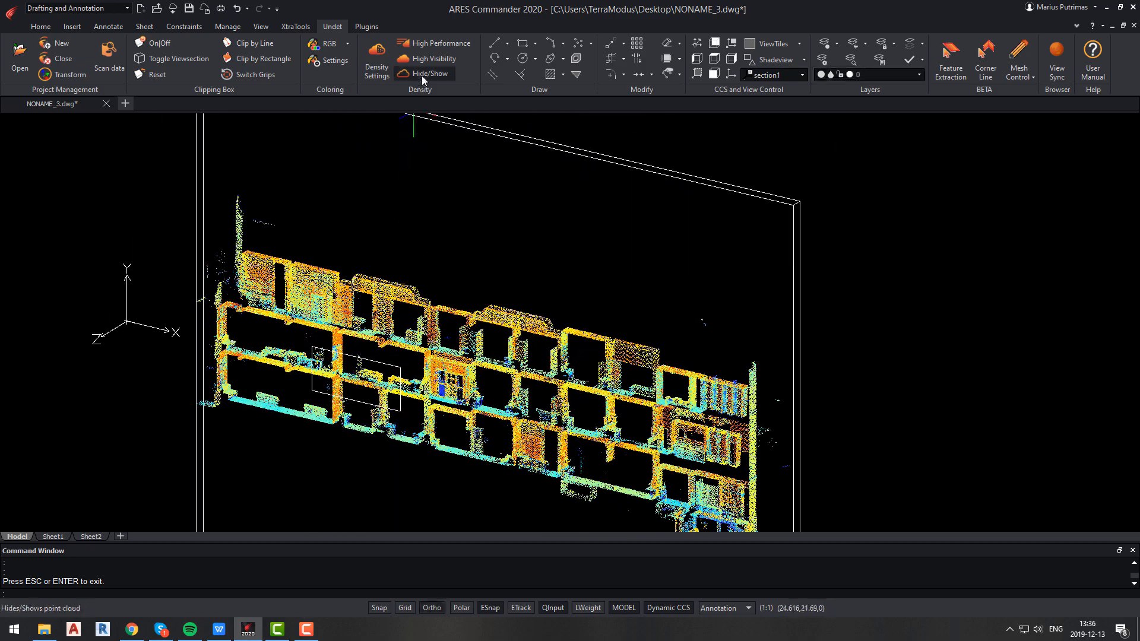
{"action": "type", "text": "plan"}
{"action": "key", "text": "Return"}
{"action": "key", "text": "Return"}
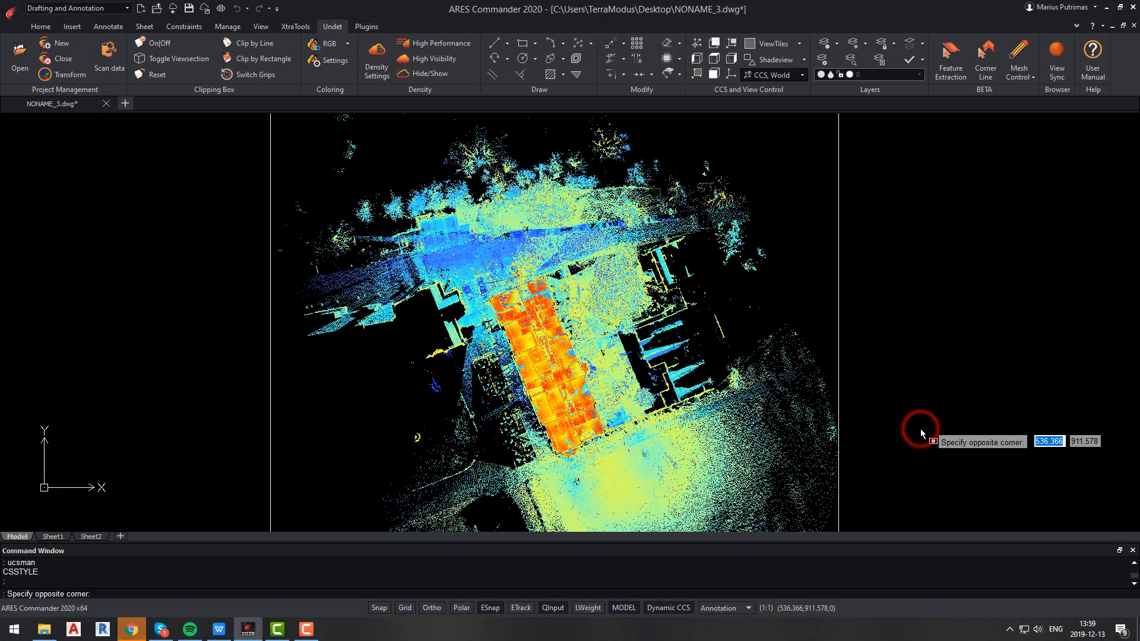
{"action": "key", "text": "Escape"}
{"action": "scroll", "coordinate": [594, 457], "scroll_direction": "up", "scroll_amount": 5}
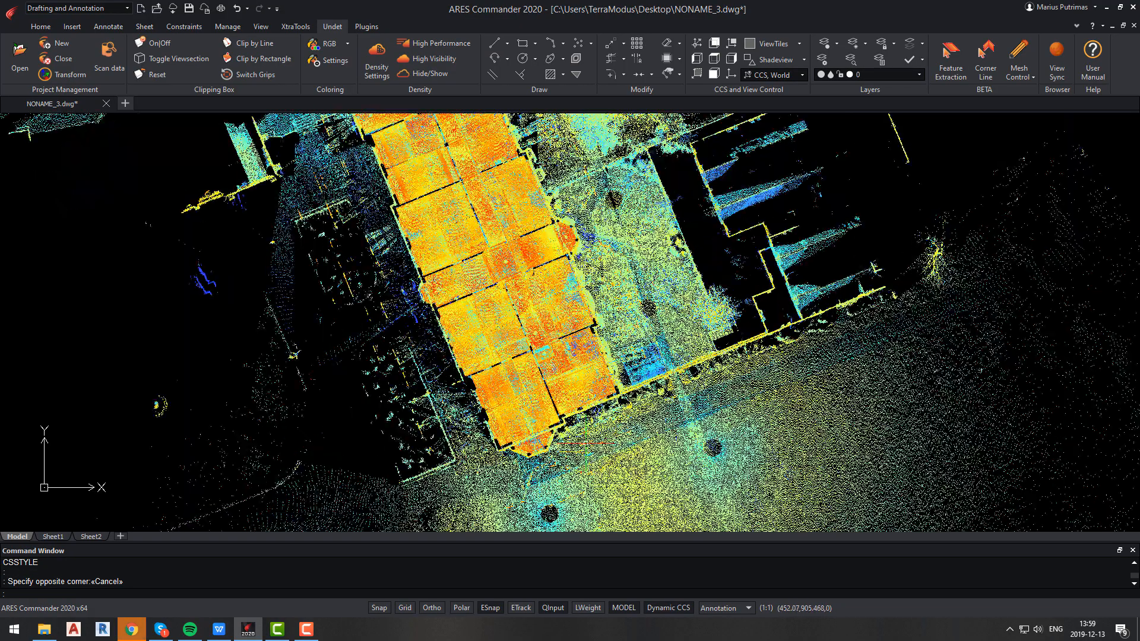
{"action": "scroll", "coordinate": [584, 442], "scroll_direction": "down", "scroll_amount": 2}
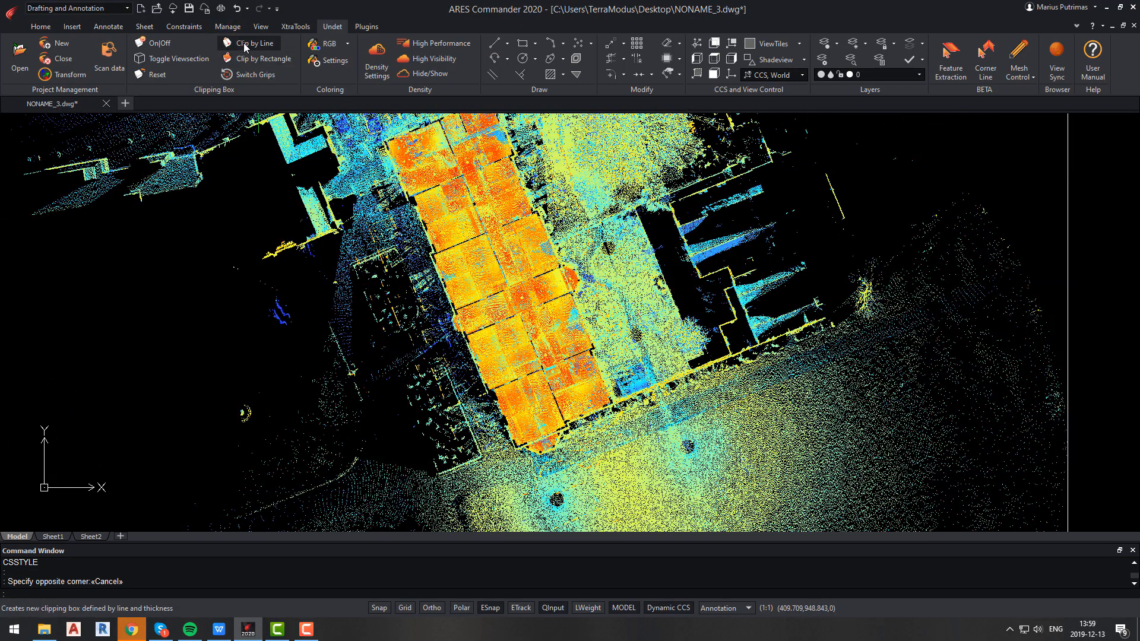
{"action": "left_click", "coordinate": [243, 43]}
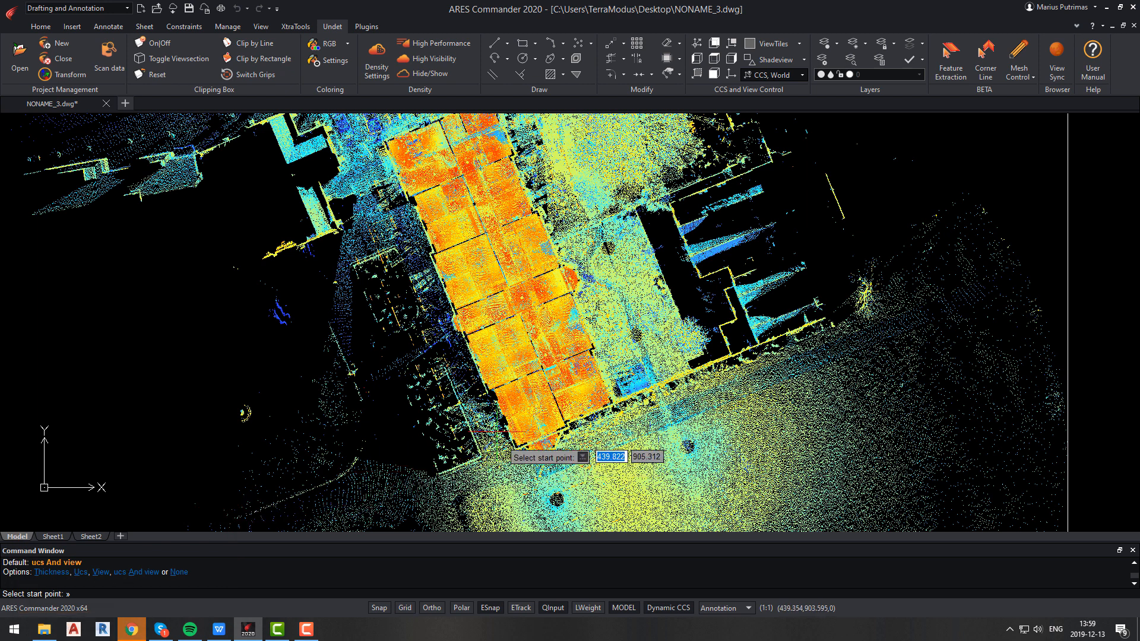
{"action": "scroll", "coordinate": [600, 422], "scroll_direction": "up", "scroll_amount": 2}
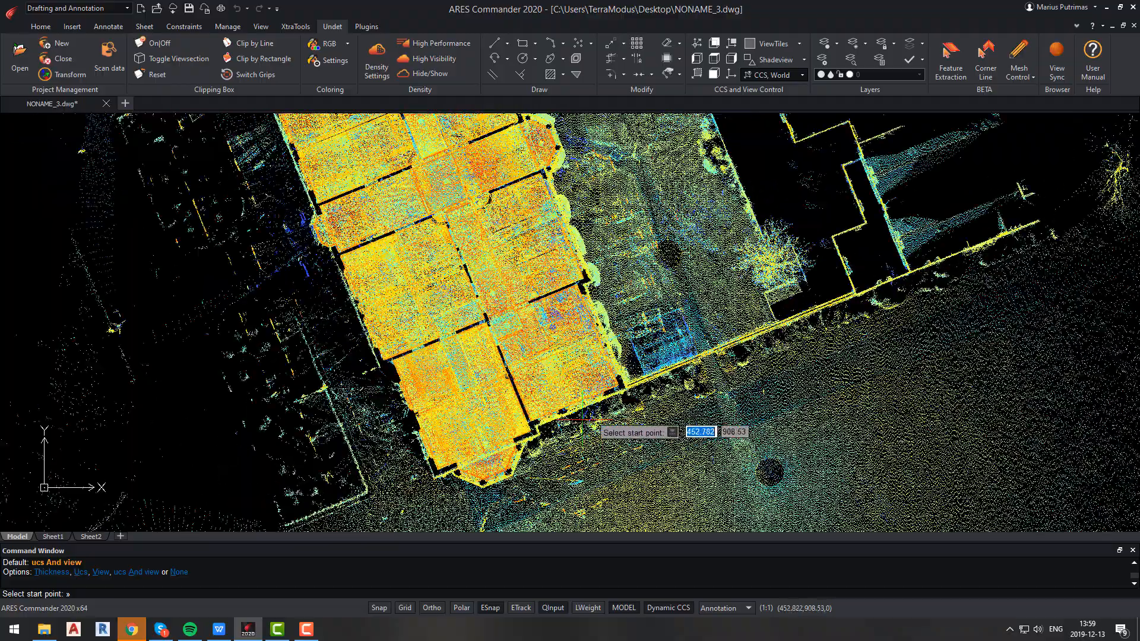
{"action": "scroll", "coordinate": [570, 431], "scroll_direction": "up", "scroll_amount": 4}
{"action": "scroll", "coordinate": [557, 439], "scroll_direction": "up", "scroll_amount": 3}
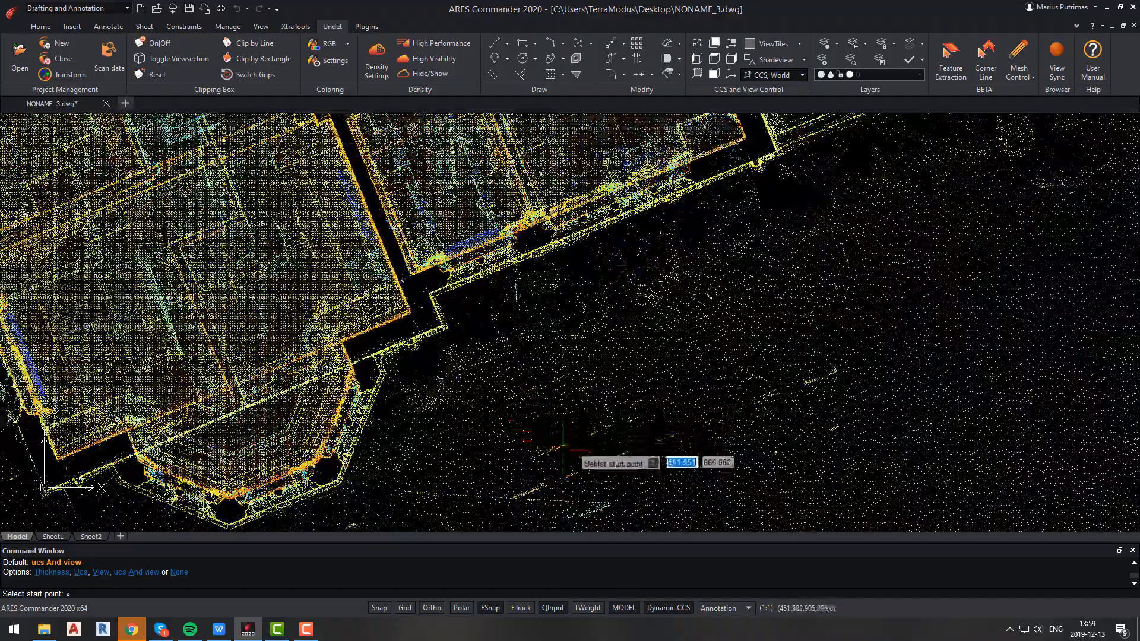
{"action": "left_click", "coordinate": [561, 457]}
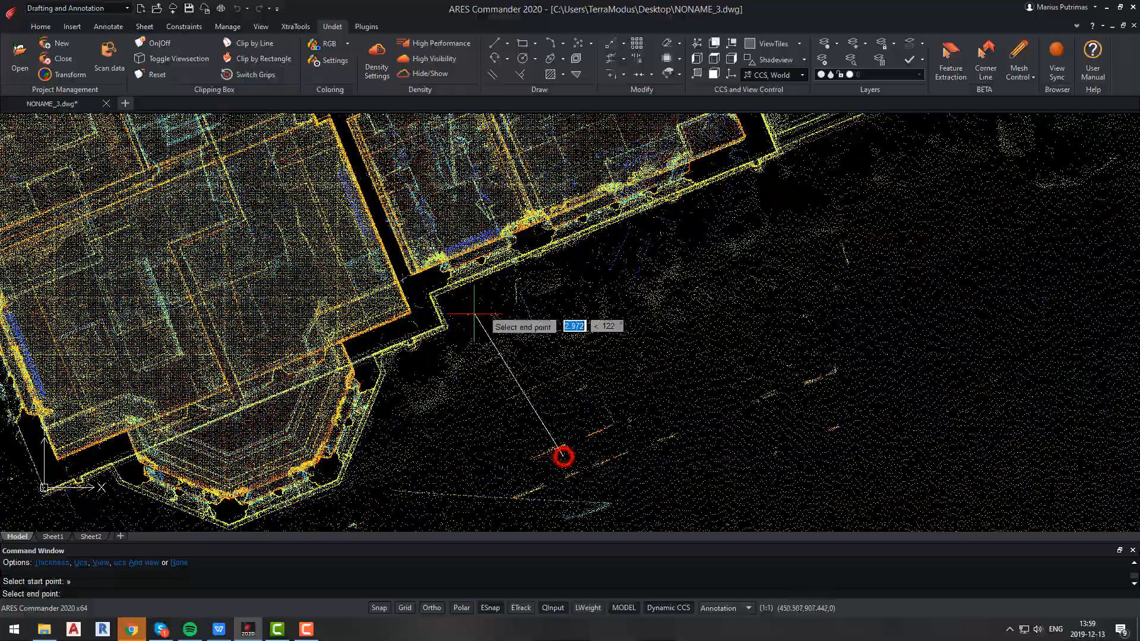
{"action": "scroll", "coordinate": [439, 189], "scroll_direction": "up", "scroll_amount": 5}
{"action": "scroll", "coordinate": [438, 170], "scroll_direction": "down", "scroll_amount": 4}
{"action": "scroll", "coordinate": [534, 309], "scroll_direction": "up", "scroll_amount": 8}
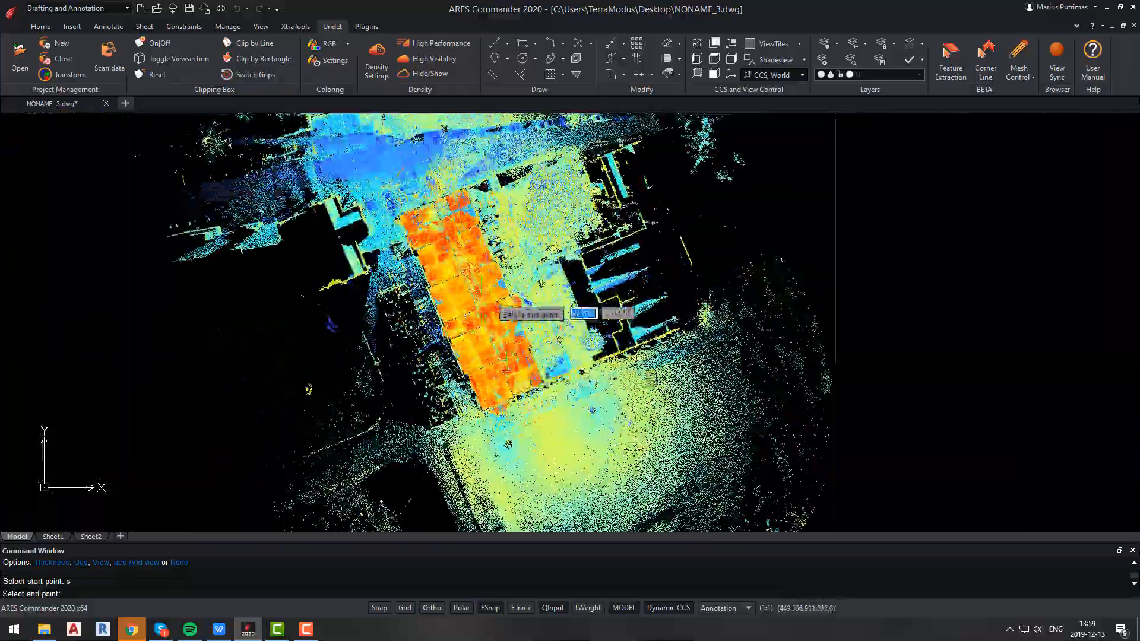
{"action": "scroll", "coordinate": [440, 158], "scroll_direction": "up", "scroll_amount": 2}
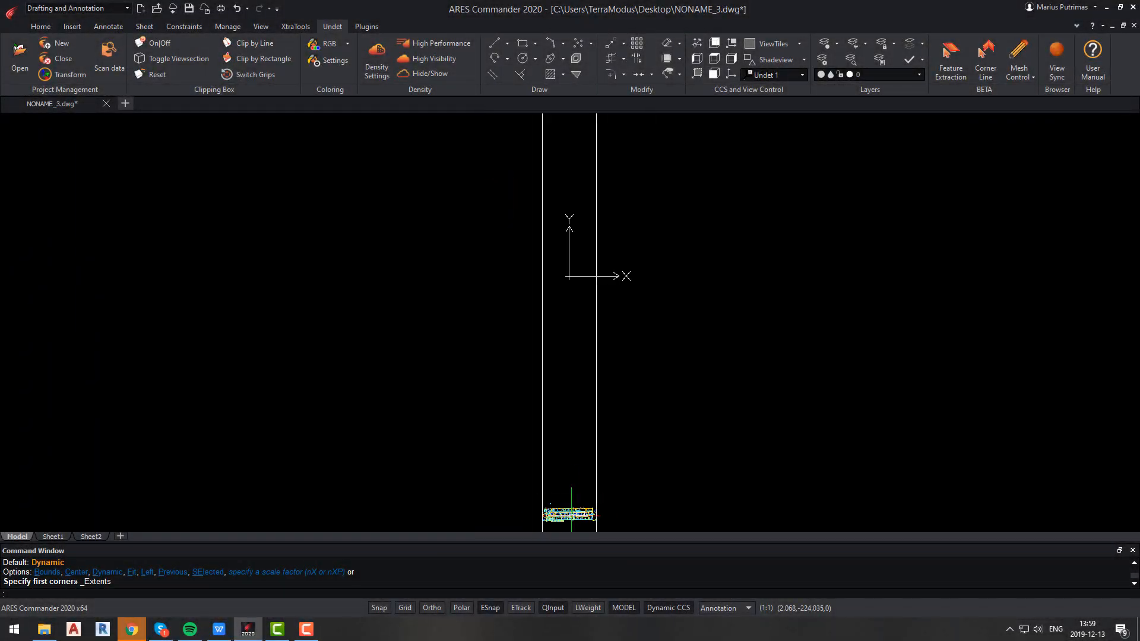
Select the new clip box and stretch its face grip to adjust the slice.
{"action": "scroll", "coordinate": [588, 261], "scroll_direction": "down", "scroll_amount": 3}
{"action": "left_click", "coordinate": [587, 166]}
{"action": "left_click", "coordinate": [578, 142]}
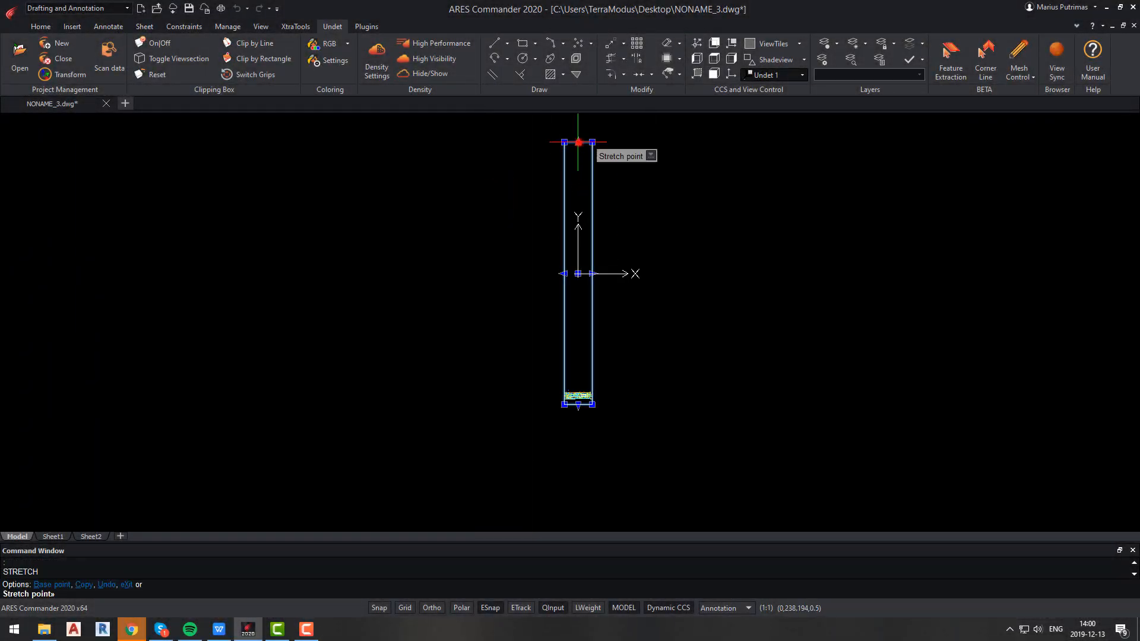
{"action": "scroll", "coordinate": [582, 382], "scroll_direction": "up", "scroll_amount": 6}
{"action": "left_click", "coordinate": [580, 404]}
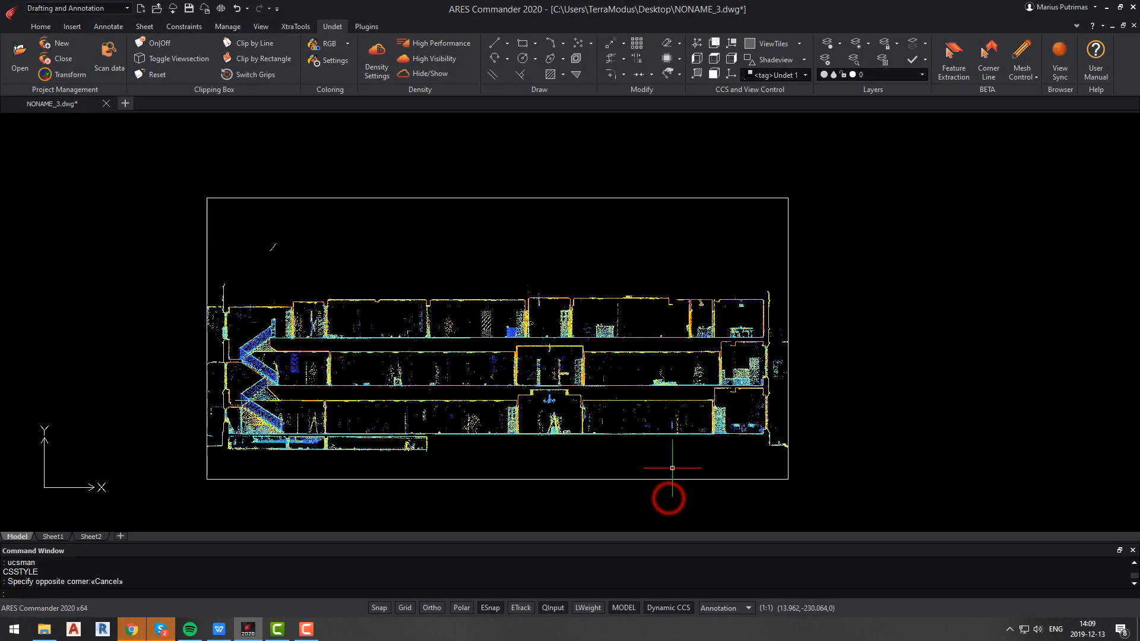
Open the coordinate system manager and rename the Undet 1 coordinate system to SECTION2.
{"action": "left_click", "coordinate": [807, 75]}
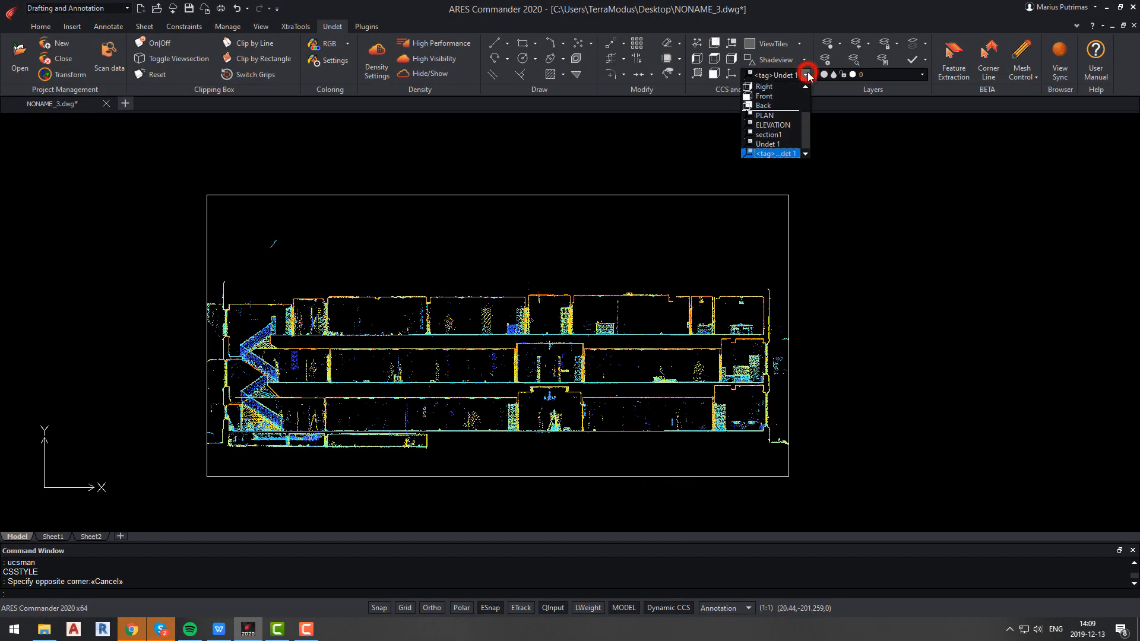
{"action": "left_click", "coordinate": [807, 75]}
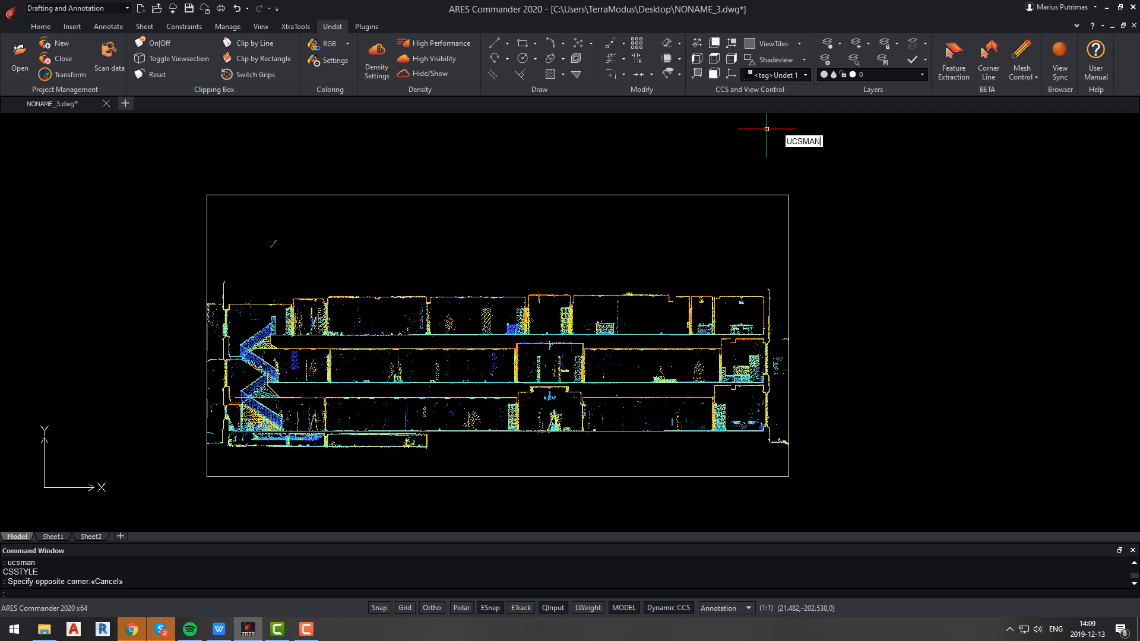
{"action": "key", "text": "Return"}
{"action": "left_click", "coordinate": [343, 185]}
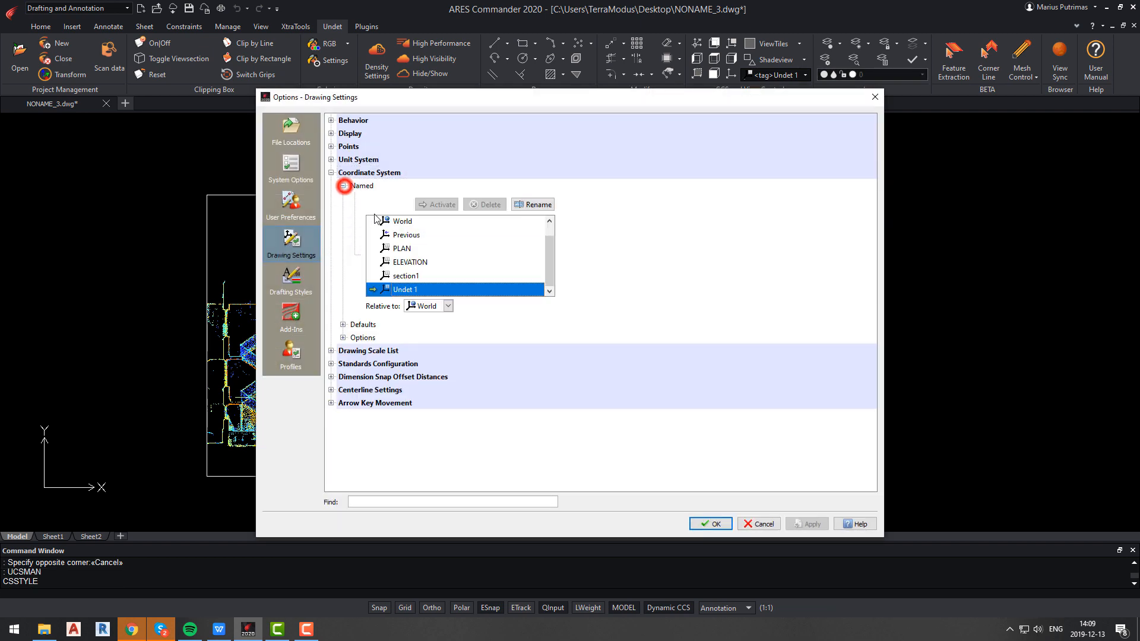
{"action": "right_click", "coordinate": [397, 293]}
{"action": "left_click", "coordinate": [430, 310]}
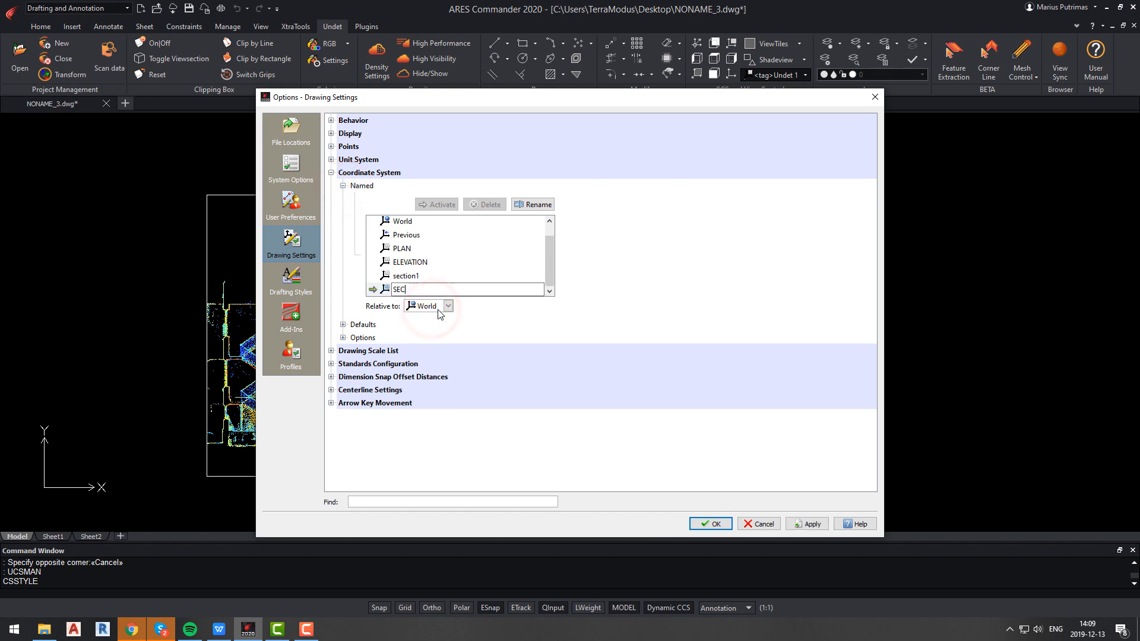
{"action": "type", "text": "SECTION2"}
{"action": "key", "text": "Return"}
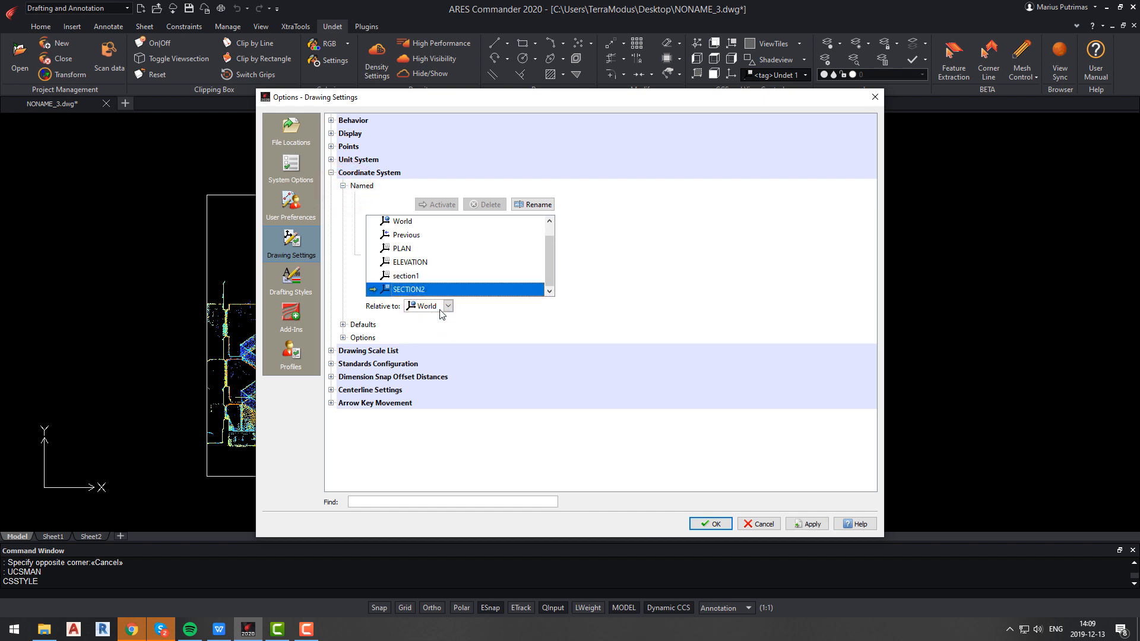
{"action": "left_click", "coordinate": [716, 523]}
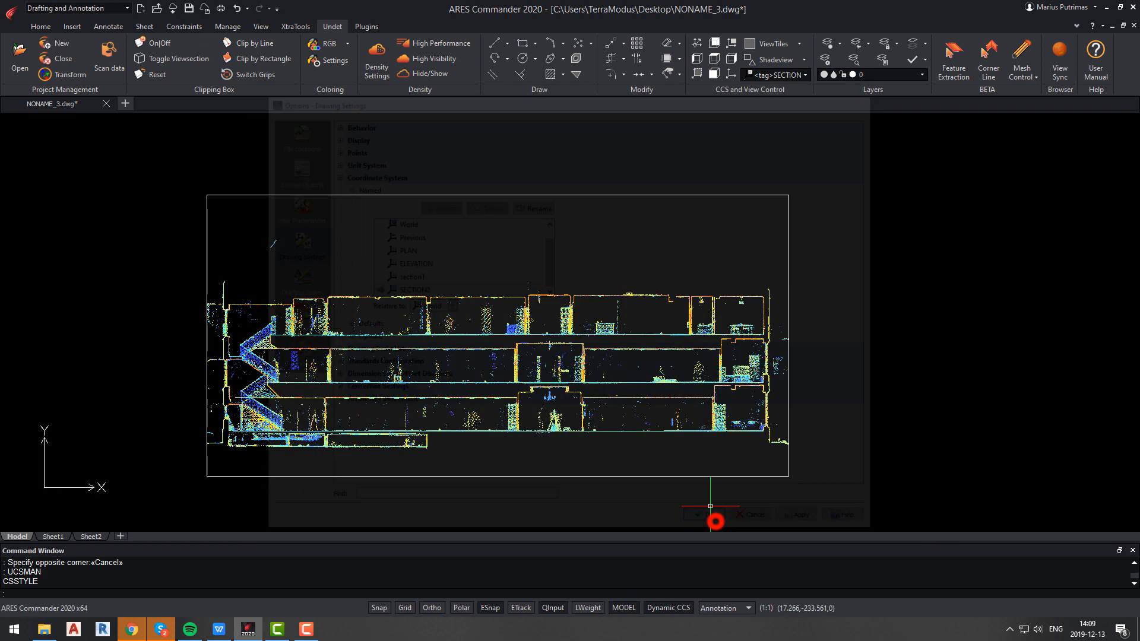
Draw a rectangle tracing the doorway opening in the middle floor of the section.
{"action": "type", "text": "rect"}
{"action": "key", "text": "Return"}
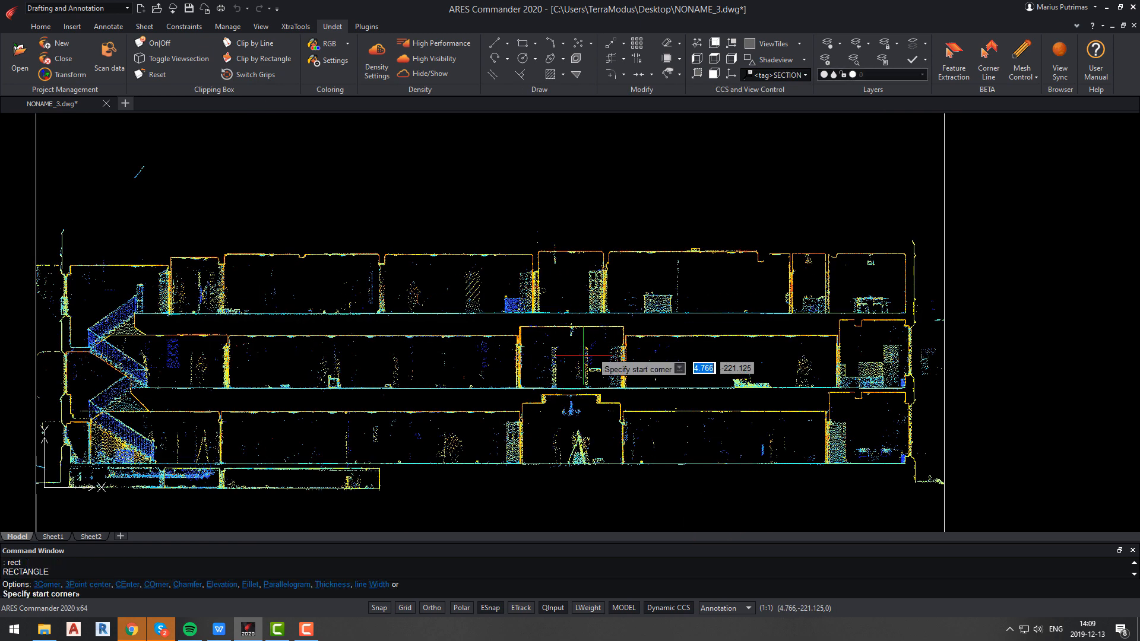
{"action": "scroll", "coordinate": [594, 362], "scroll_direction": "up", "scroll_amount": 5}
{"action": "scroll", "coordinate": [656, 305], "scroll_direction": "up", "scroll_amount": 3}
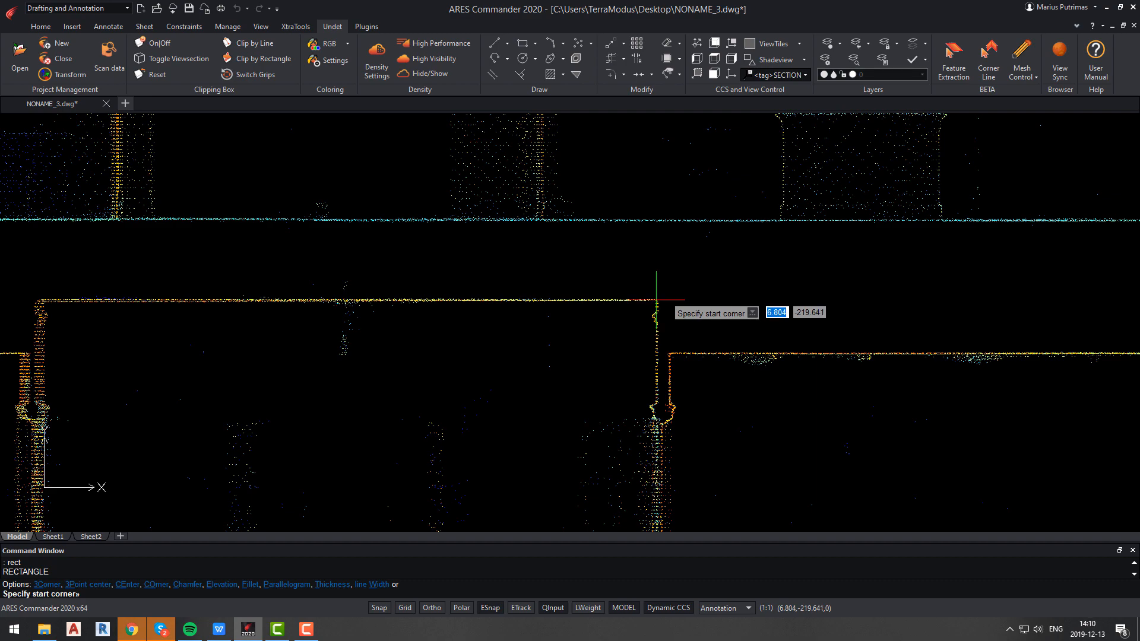
{"action": "left_click", "coordinate": [655, 300]}
{"action": "scroll", "coordinate": [656, 301], "scroll_direction": "down", "scroll_amount": 3}
{"action": "scroll", "coordinate": [657, 300], "scroll_direction": "up", "scroll_amount": 3}
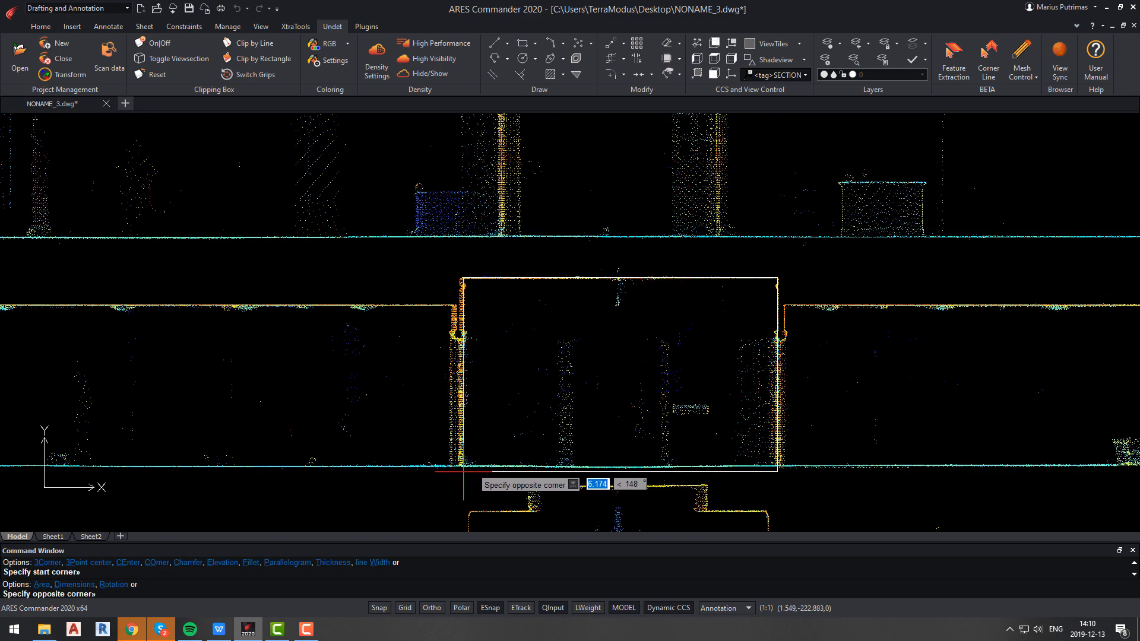
{"action": "left_click", "coordinate": [463, 471]}
{"action": "scroll", "coordinate": [501, 492], "scroll_direction": "down", "scroll_amount": 4}
{"action": "key", "text": "Escape"}
Orbit around the point cloud to inspect the traced rectangle against the 3D section slice.
{"action": "scroll", "coordinate": [528, 444], "scroll_direction": "down", "scroll_amount": 1}
{"action": "middle_click_drag", "start_coordinate": [527, 445], "coordinate": [424, 475], "text": "shift"}
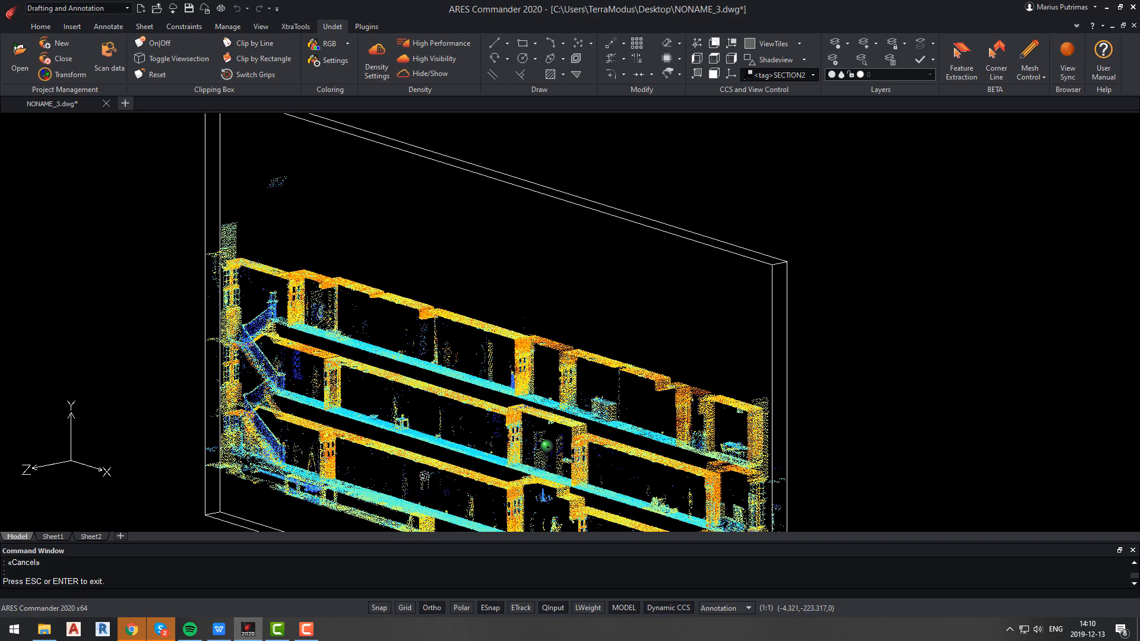
{"action": "middle_click_drag", "start_coordinate": [425, 476], "coordinate": [413, 498], "text": "shift"}
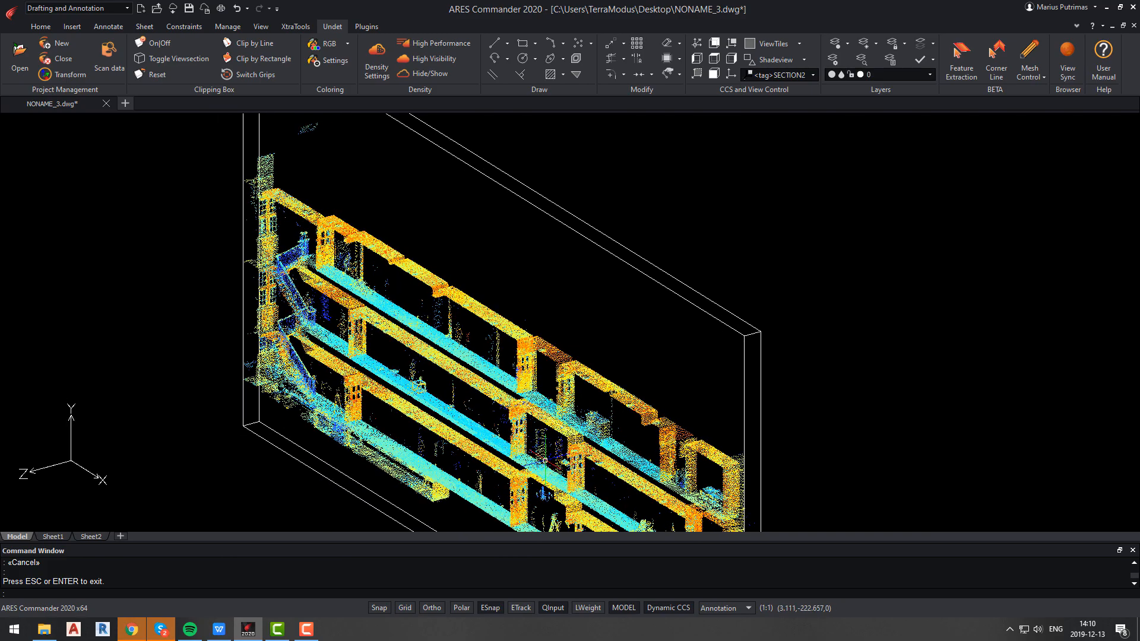
{"action": "scroll", "coordinate": [577, 446], "scroll_direction": "up", "scroll_amount": 1}
{"action": "left_click", "coordinate": [576, 446]}
{"action": "scroll", "coordinate": [573, 453], "scroll_direction": "up", "scroll_amount": 6}
{"action": "scroll", "coordinate": [577, 447], "scroll_direction": "down", "scroll_amount": 5}
{"action": "scroll", "coordinate": [576, 446], "scroll_direction": "up", "scroll_amount": 4}
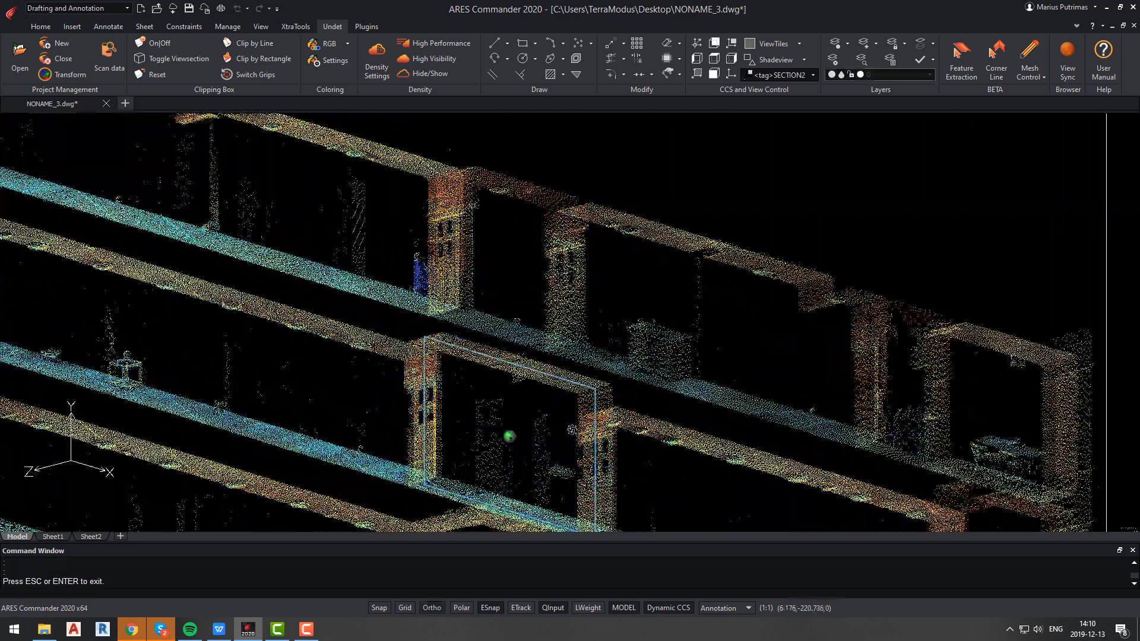
{"action": "scroll", "coordinate": [577, 446], "scroll_direction": "down", "scroll_amount": 5}
{"action": "middle_click_drag", "start_coordinate": [577, 446], "coordinate": [600, 445], "text": "shift"}
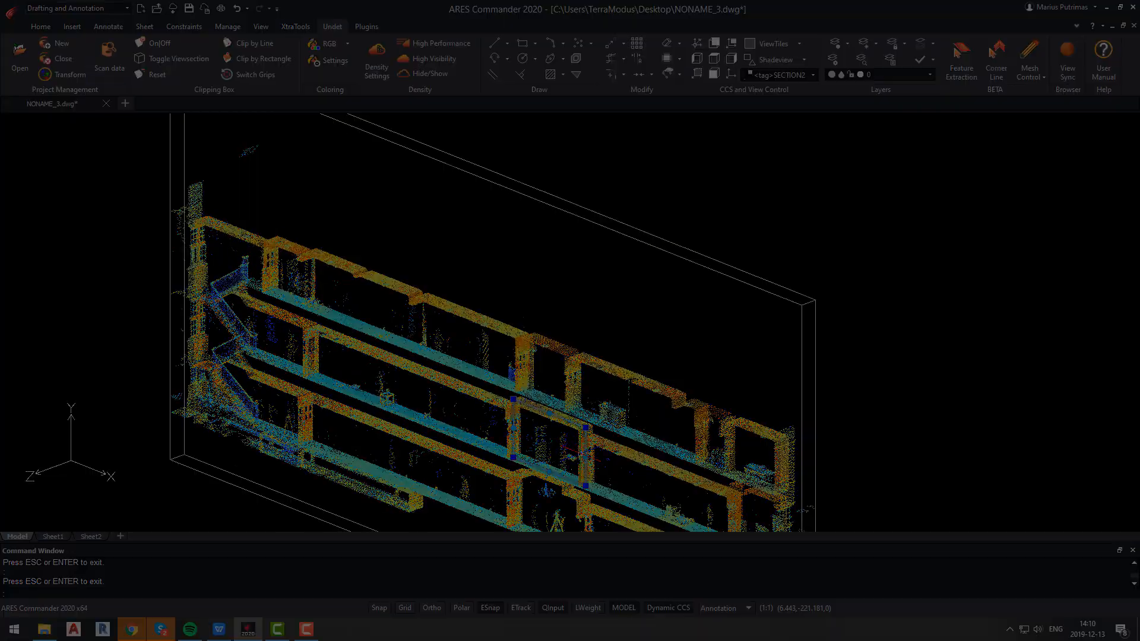